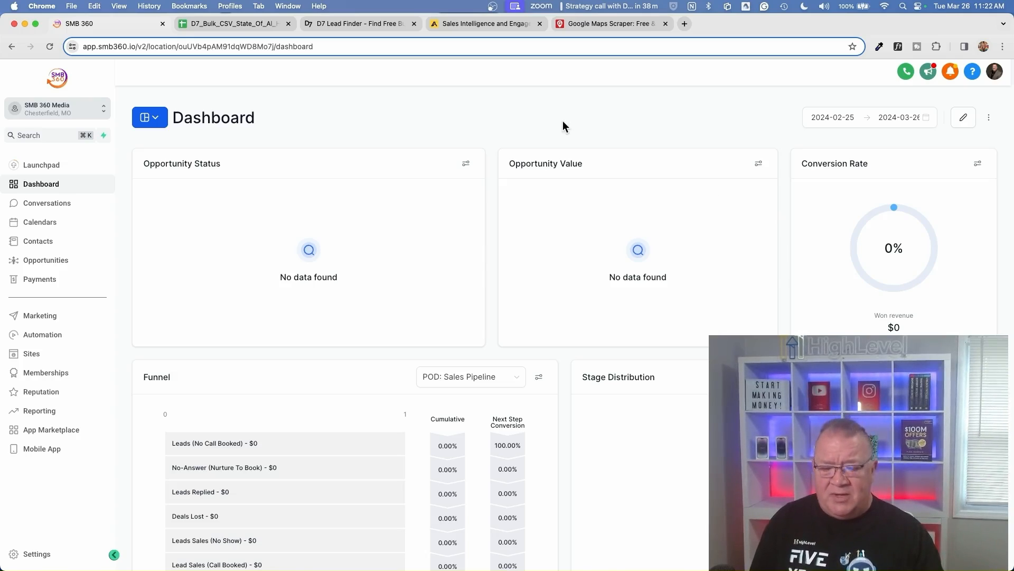
Step: Open the D7 Lead Finder site, dismiss its cookie notice, and examine the available plans' prices and daily lead limits
left_click(350, 24)
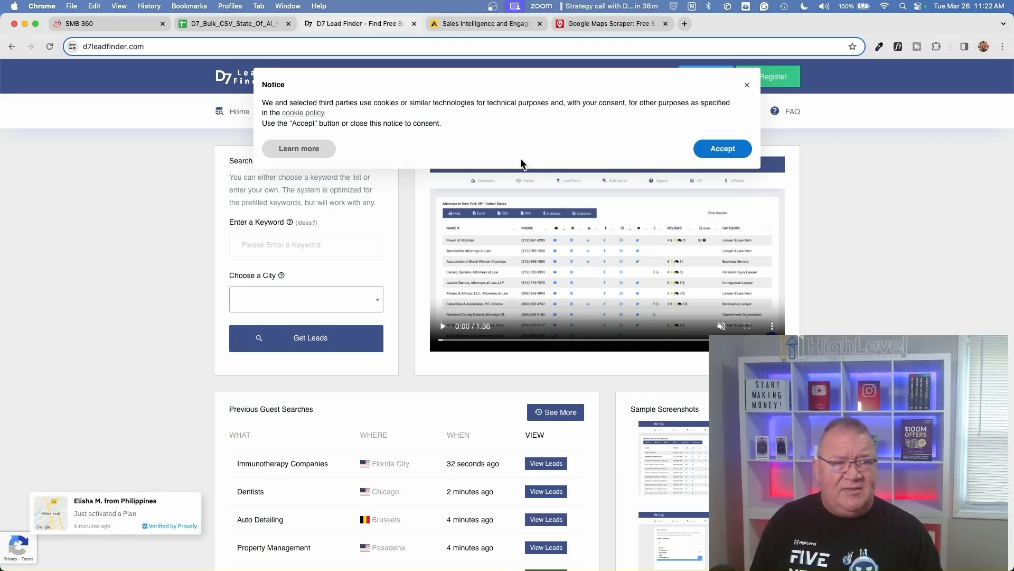
left_click(747, 85)
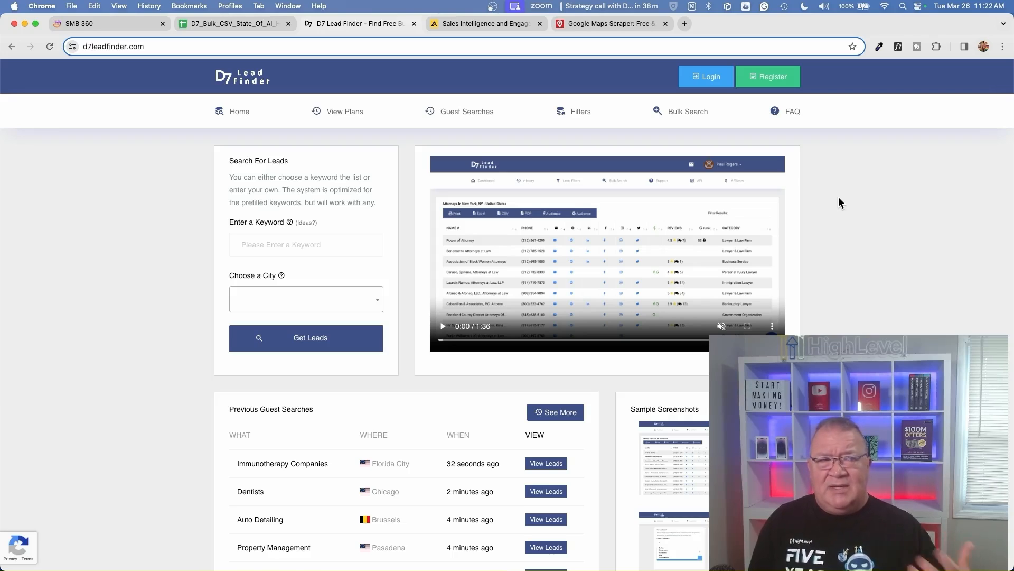
left_click(342, 112)
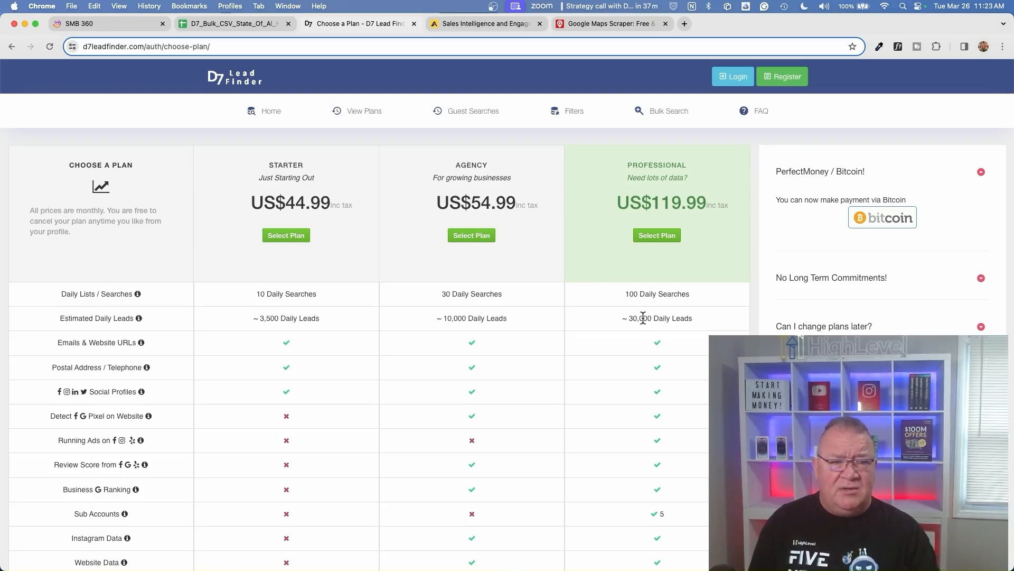
scroll(642, 316, "up", 5)
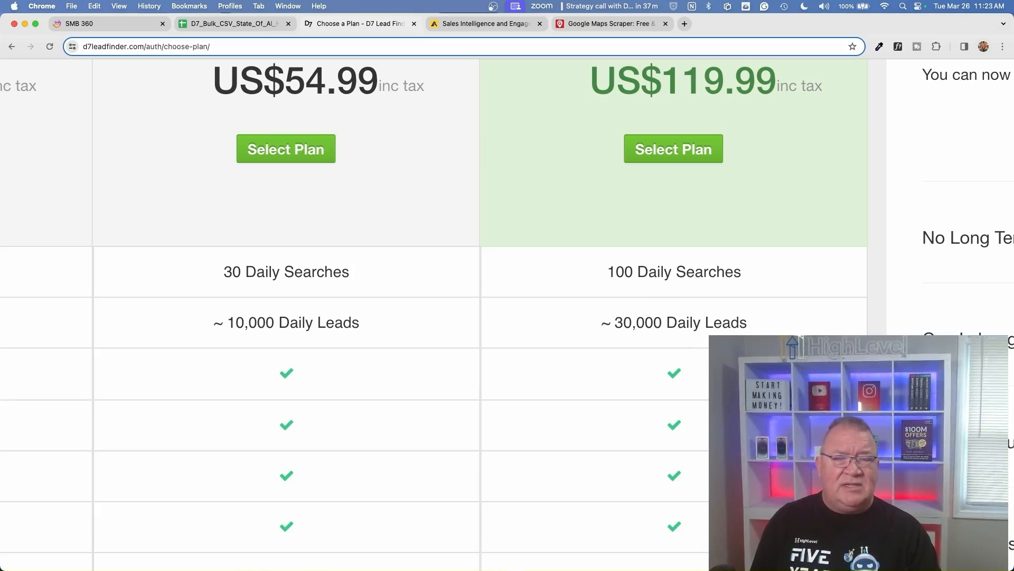
scroll(736, 348, "down", 5)
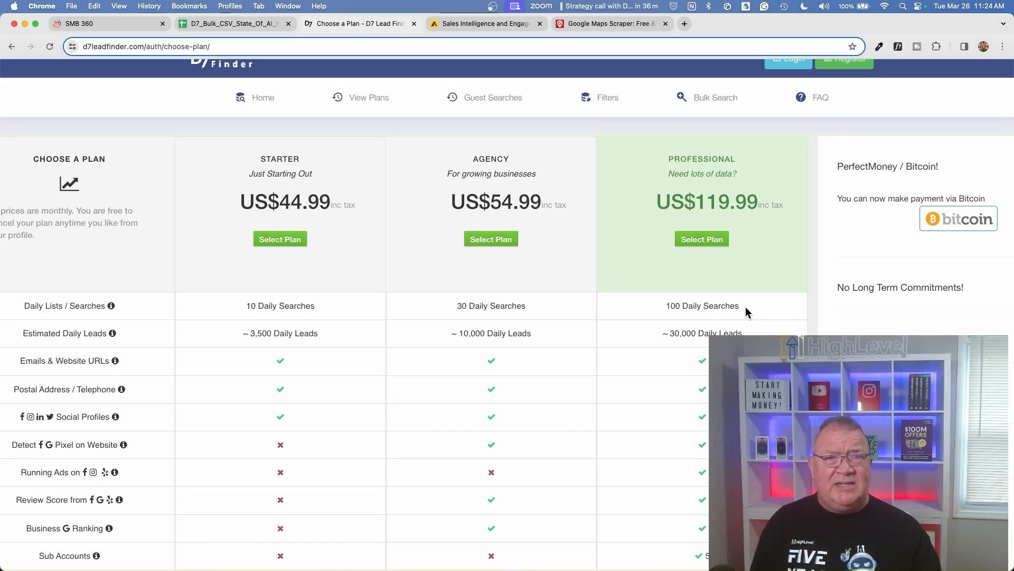
Step: View the alternative lead sources Apollo.io and G Maps Extractor, checking back on the D7 Lead Finder plans in between
left_click(462, 24)
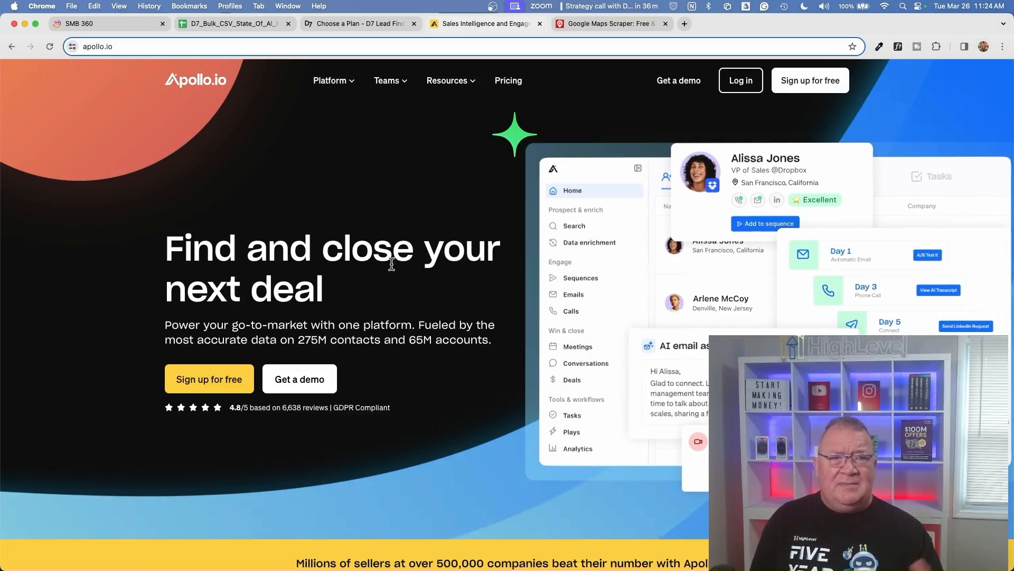
left_click(350, 24)
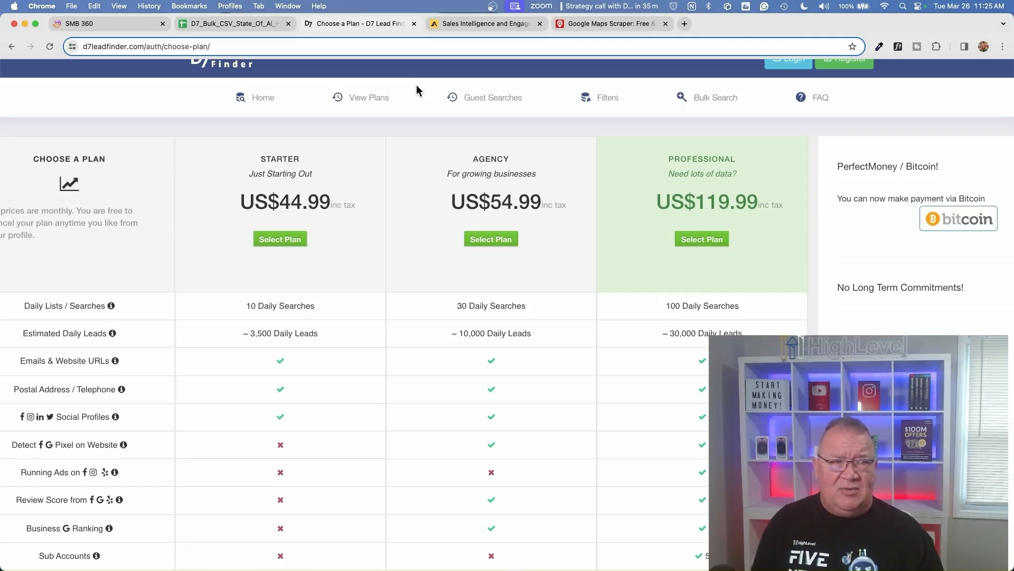
left_click(467, 26)
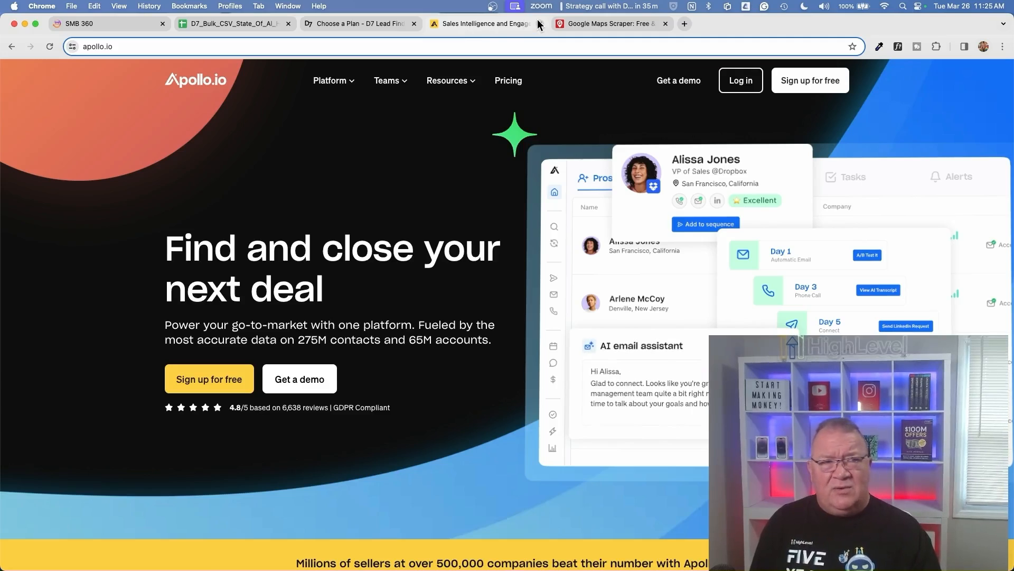
left_click(589, 25)
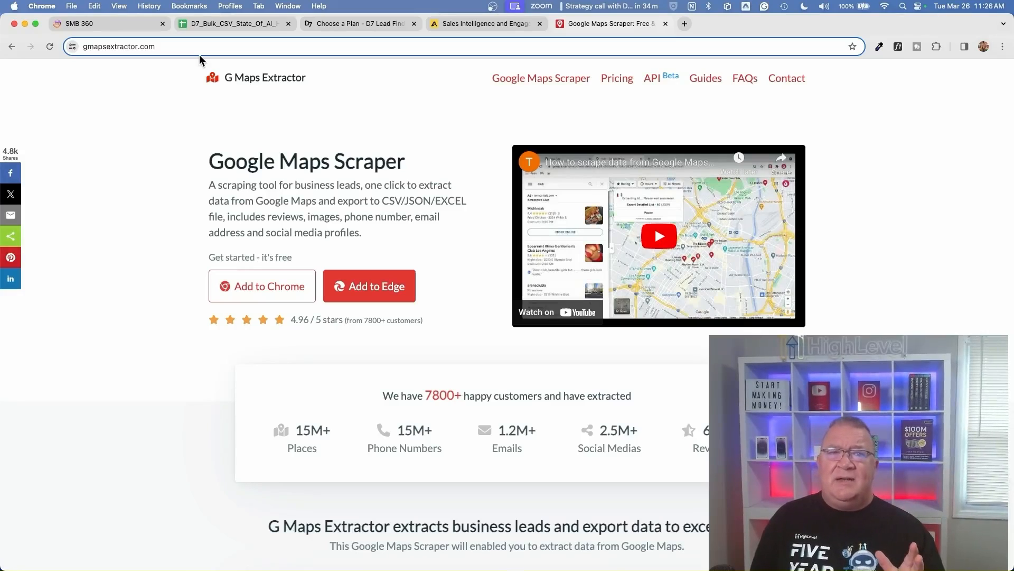
Step: Switch to the D7_Bulk_CSV_State_Of_Al_Hvac spreadsheet and look over its file name and business lead columns
left_click(211, 24)
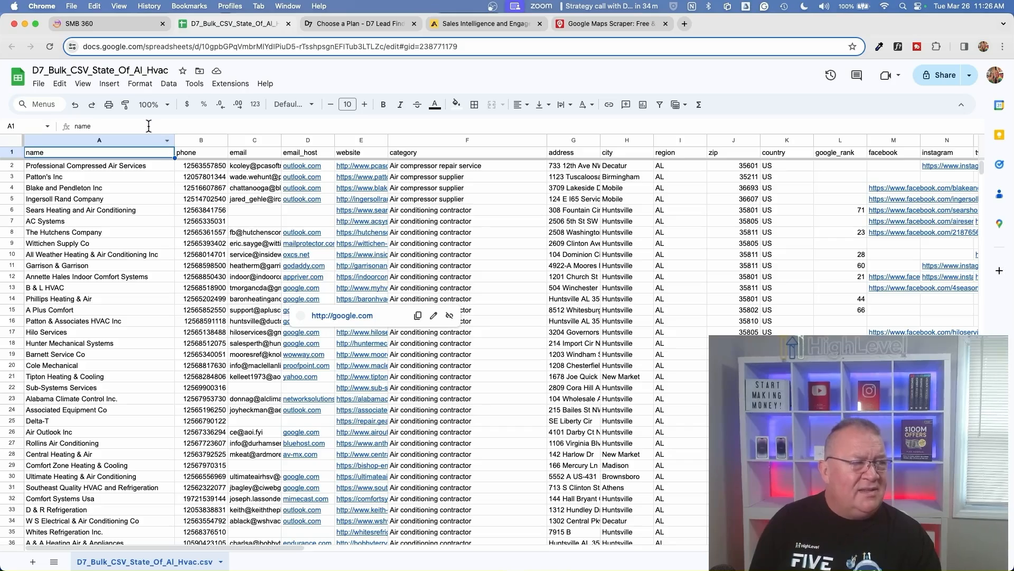
scroll(147, 169, "right", 1)
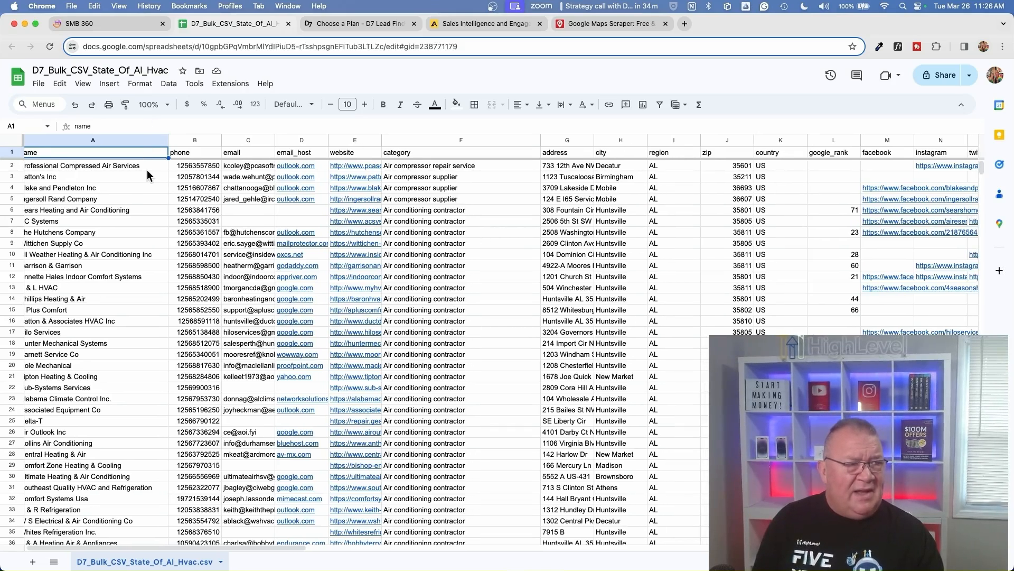
scroll(147, 170, "right", 2)
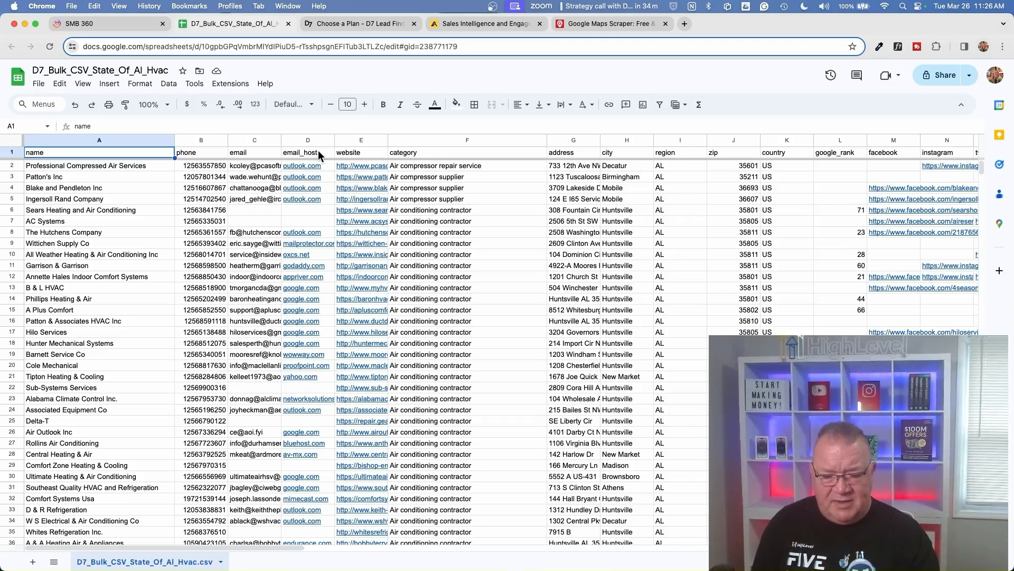
left_click(430, 224)
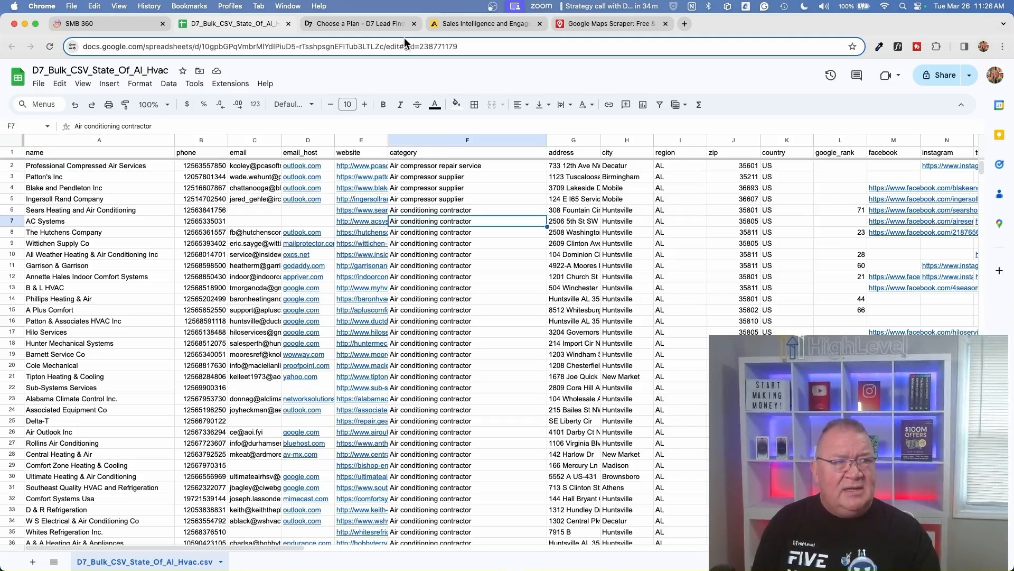
left_click_drag(428, 59, 431, 2)
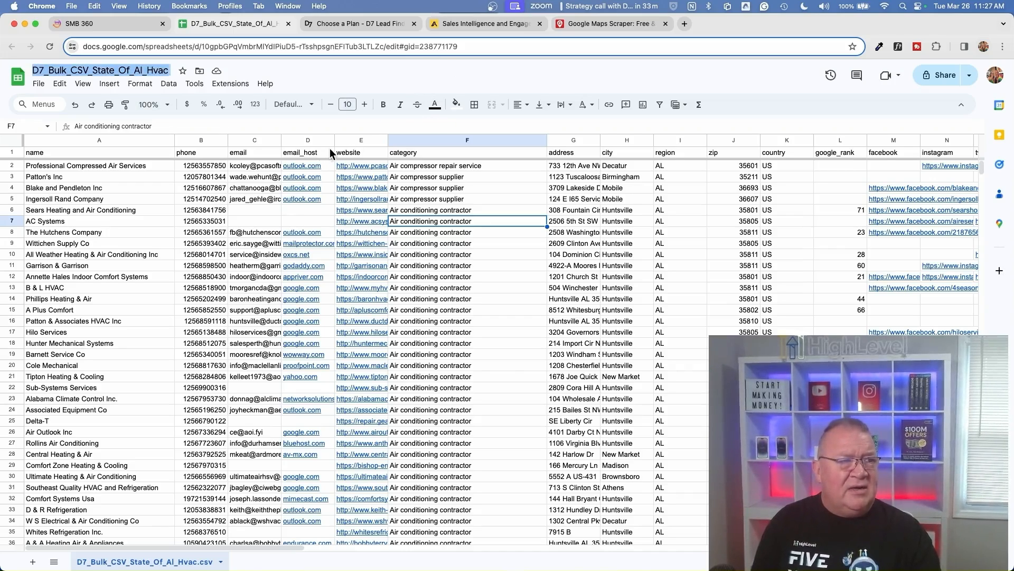
left_click(325, 77)
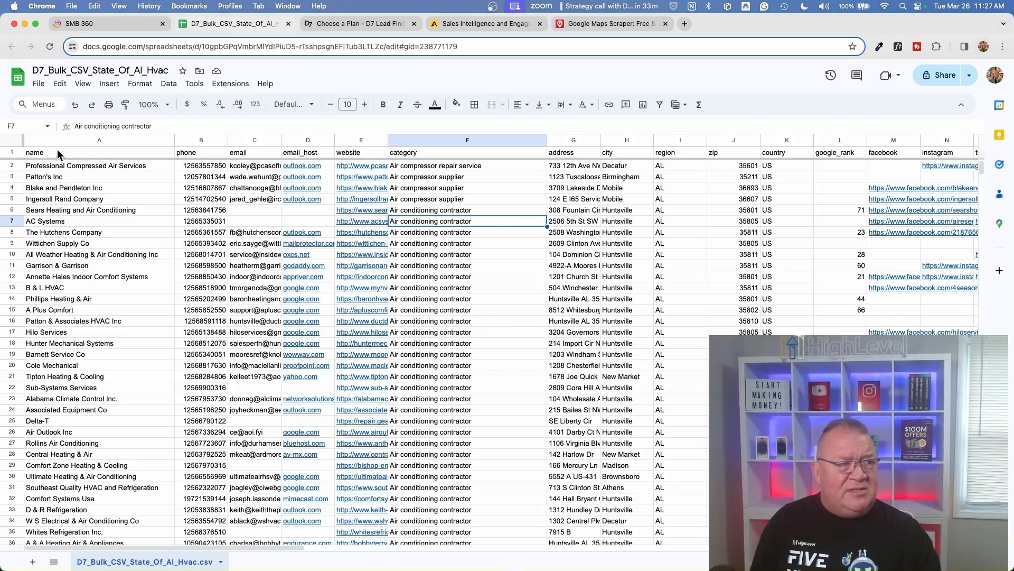
Step: Select the spreadsheet's header row and enlarge the page so the column names are easier to read
left_click(12, 152)
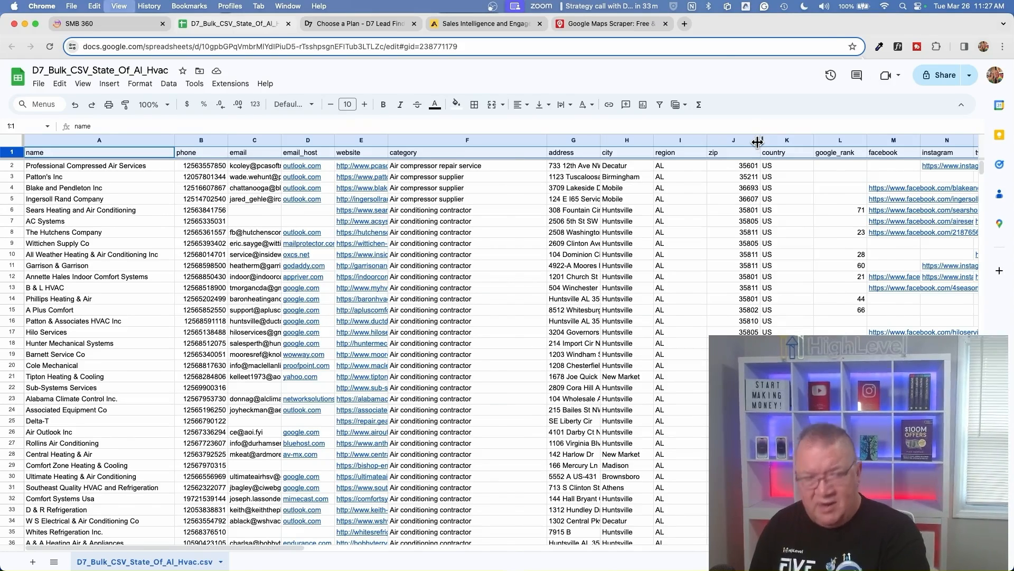
key("super+equal")
key("super+equal")
key("super+equal")
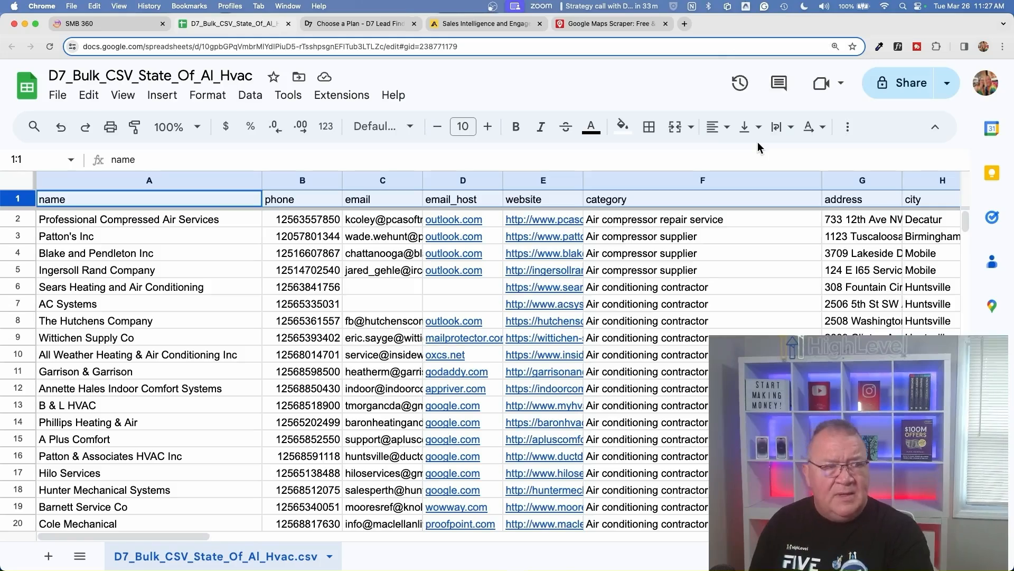
Step: Widen the googlereviewscount column until its full header fits
mouse_move(474, 228)
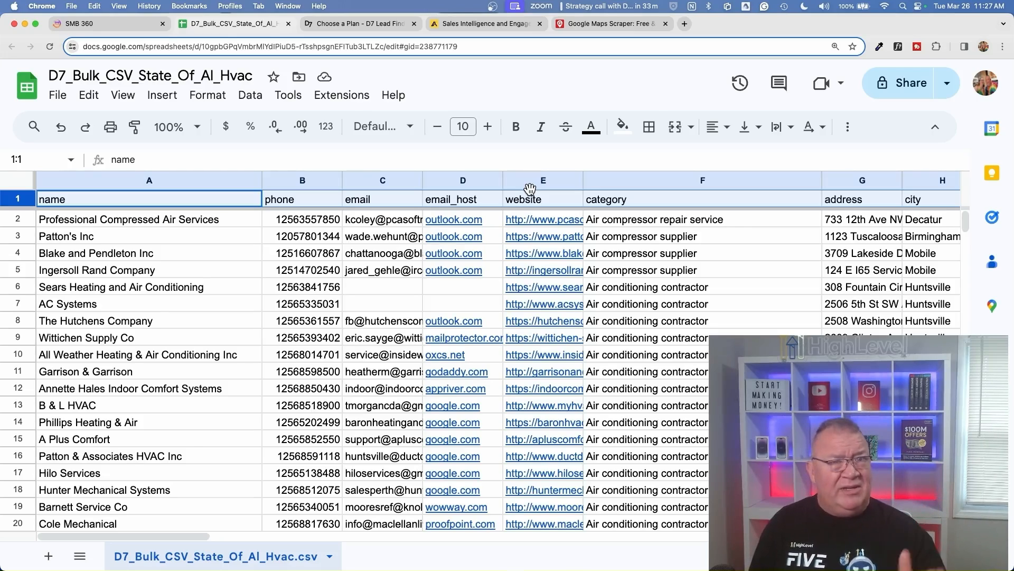
scroll(536, 215, "right", 5)
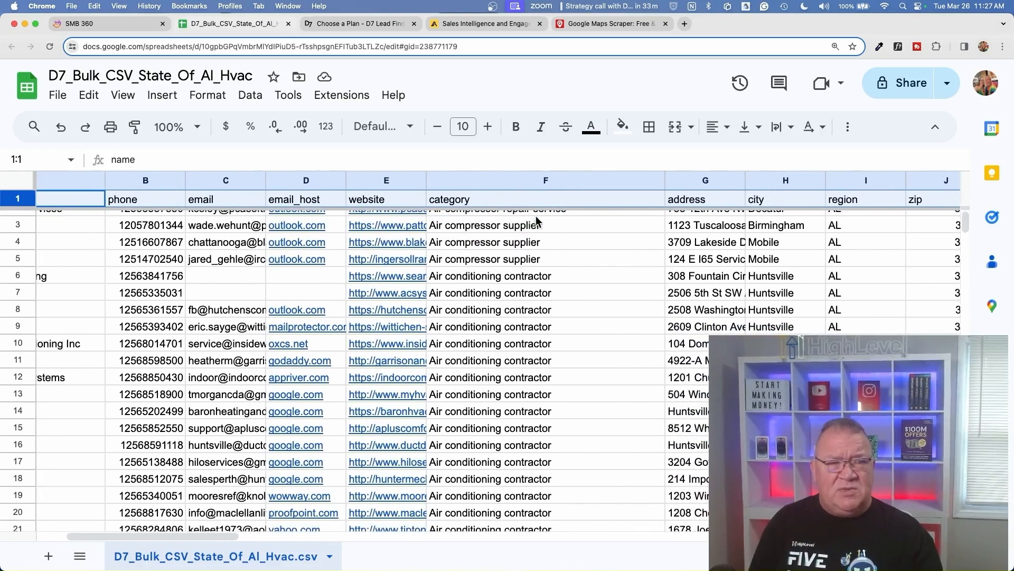
scroll(539, 203, "right", 5)
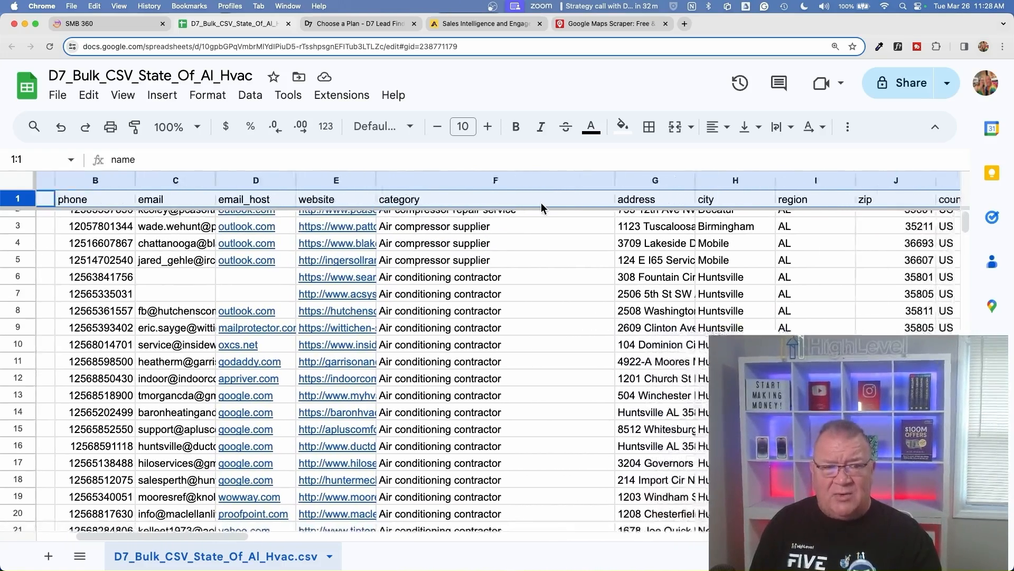
scroll(542, 206, "right", 4)
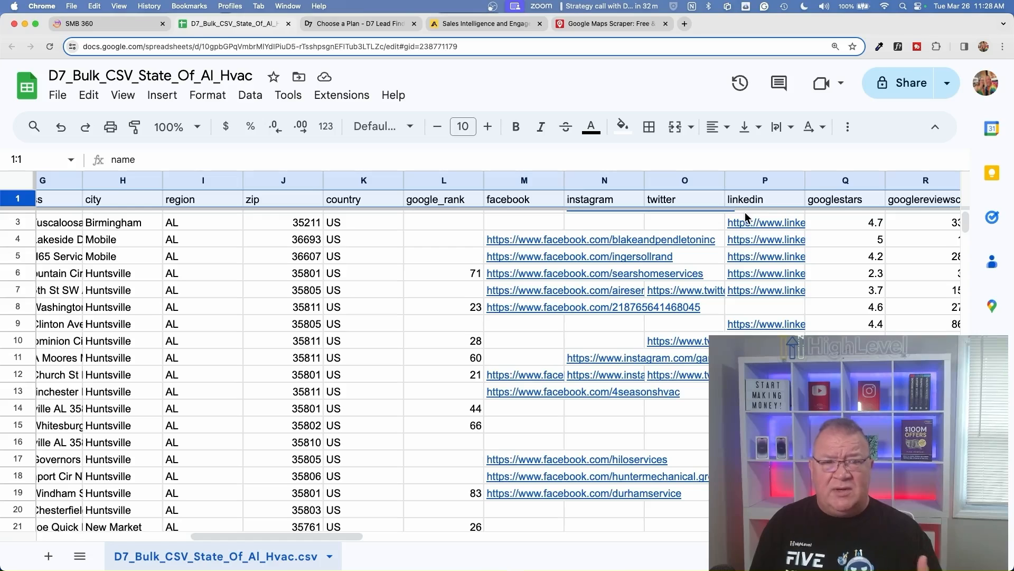
scroll(745, 212, "right", 8)
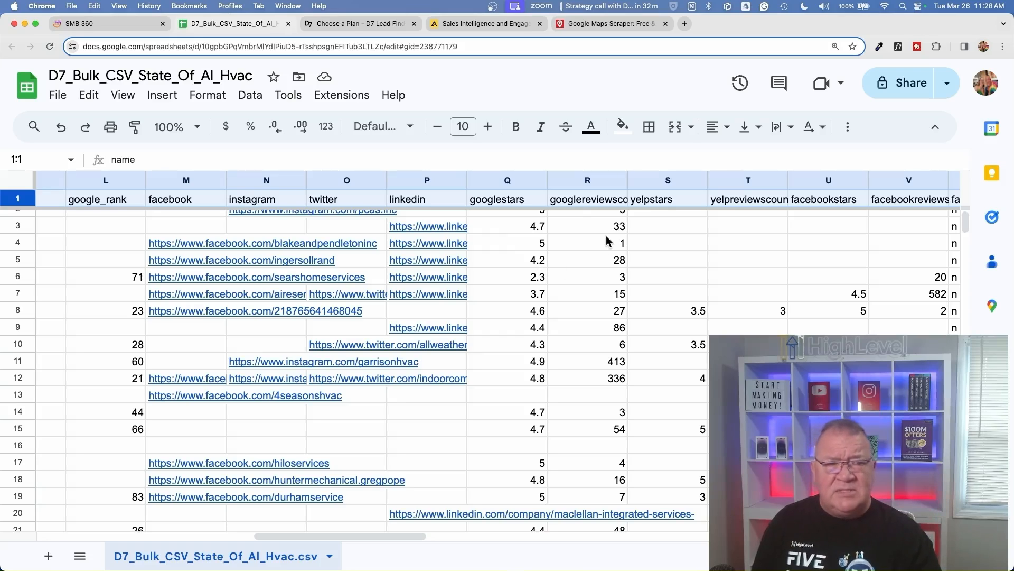
left_click_drag(627, 181, 669, 182)
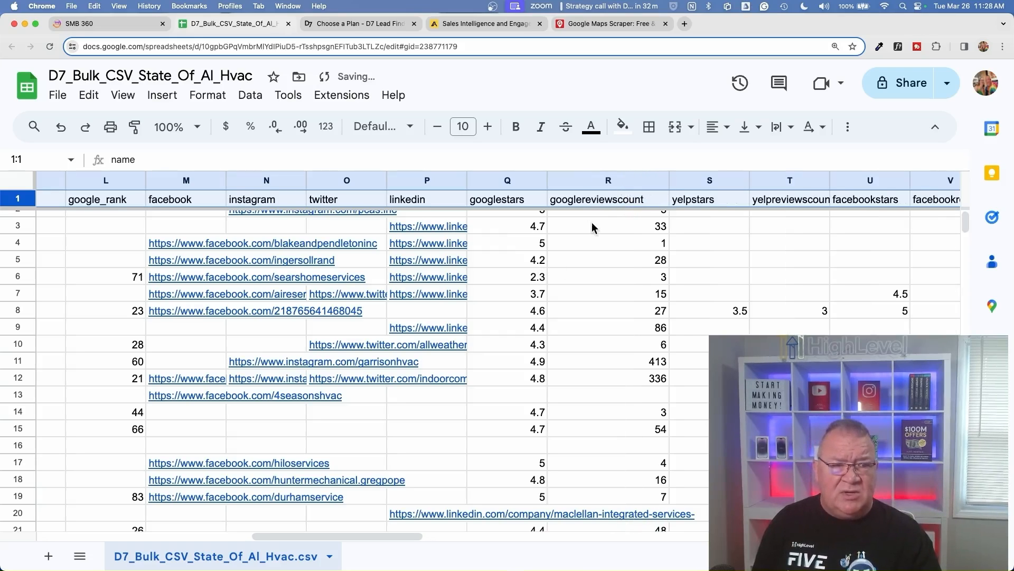
Step: Examine the Google review counts of individual businesses, including those in rows 2, 11 and 12
scroll(615, 229, "up", 1)
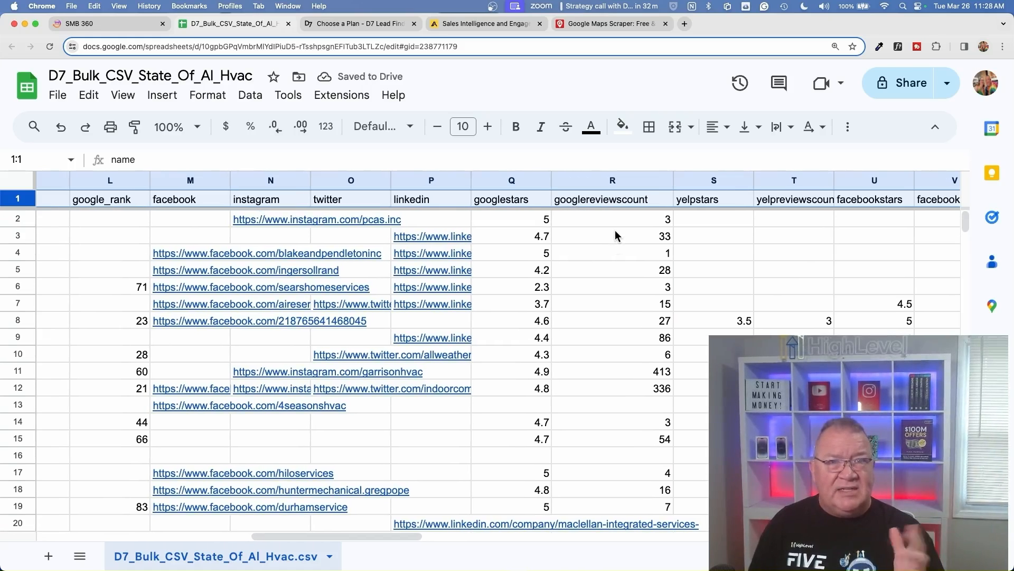
left_click(615, 217)
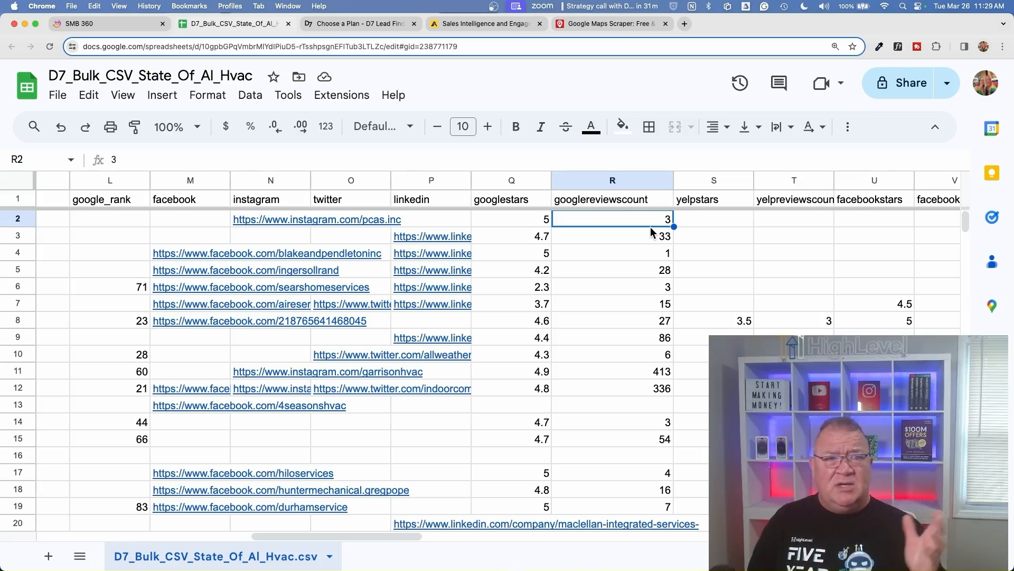
left_click(648, 376)
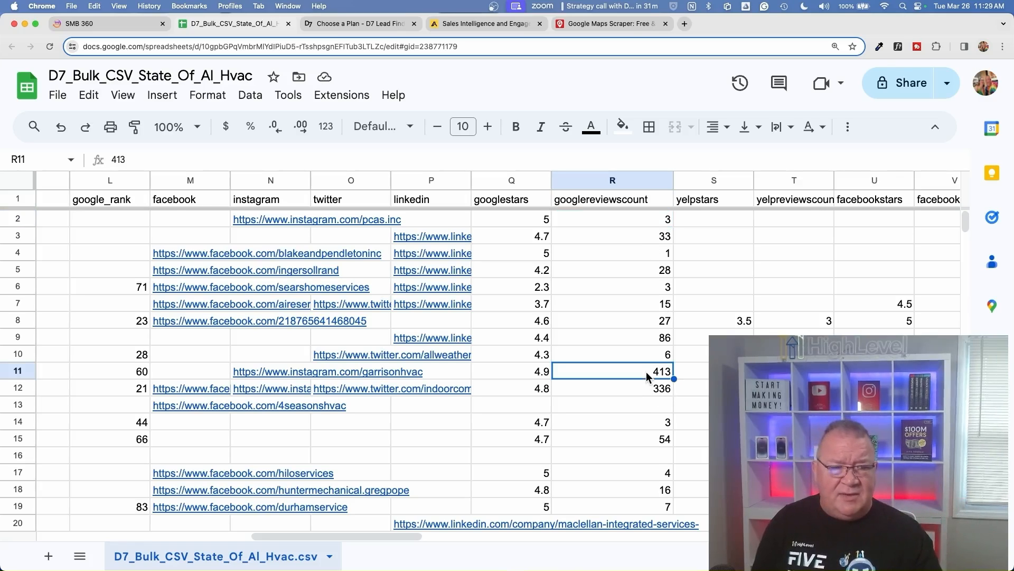
left_click(646, 383)
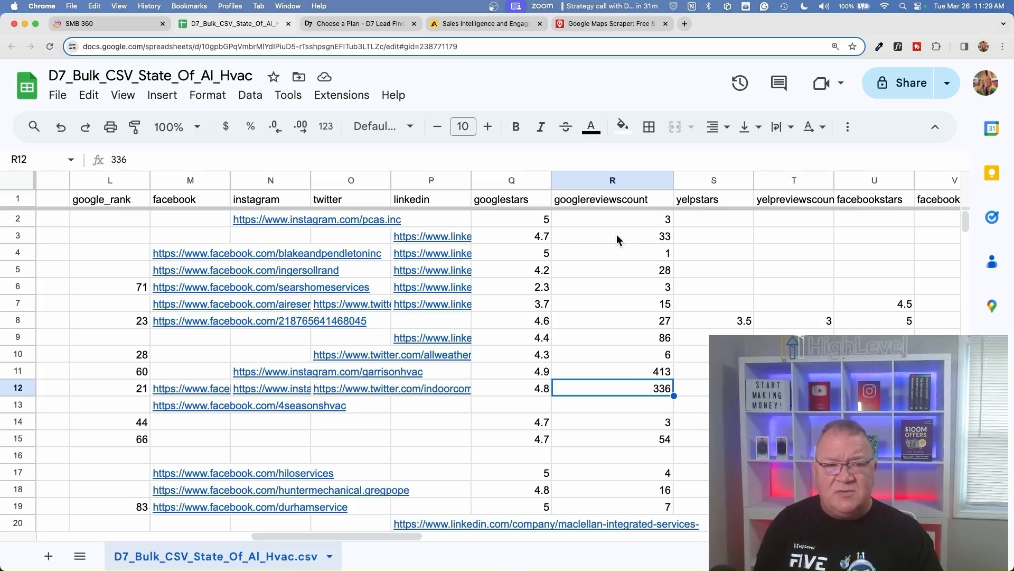
left_click(622, 254)
left_click(636, 223)
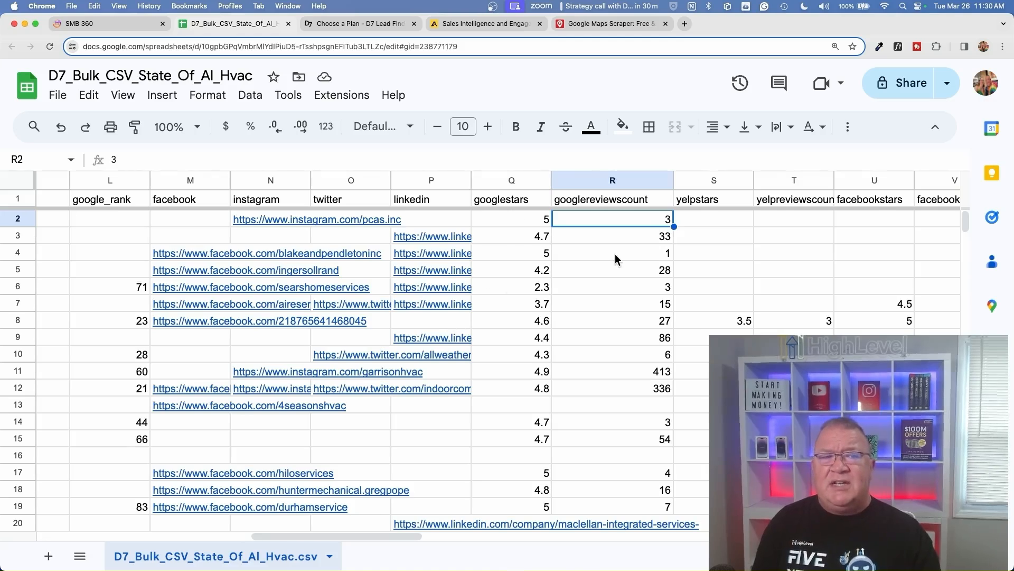
Step: Examine the remaining lead columns covering Yelp and Facebook reviews, tracking pixels, analytics, domain details, Instagram data and ads
scroll(615, 253, "right", 4)
scroll(615, 253, "right", 5)
scroll(615, 254, "down", 1)
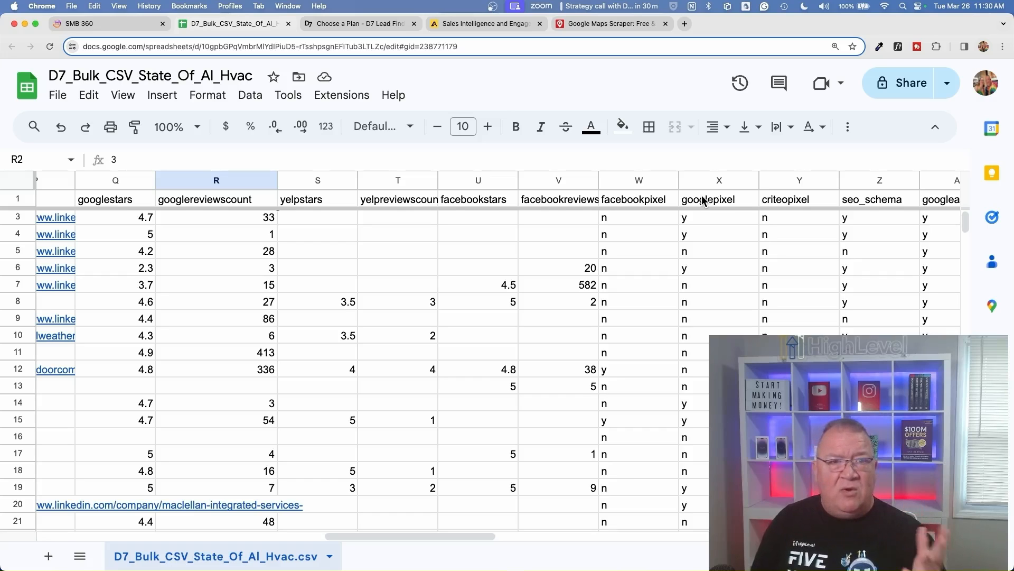
scroll(703, 199, "right", 5)
scroll(702, 200, "up", 1)
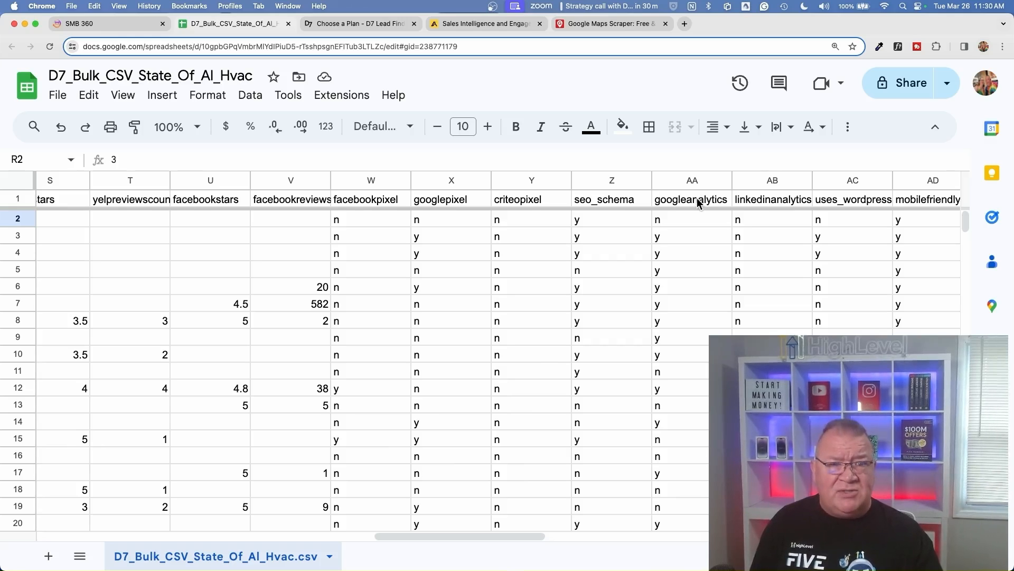
scroll(697, 203, "right", 4)
scroll(697, 204, "down", 1)
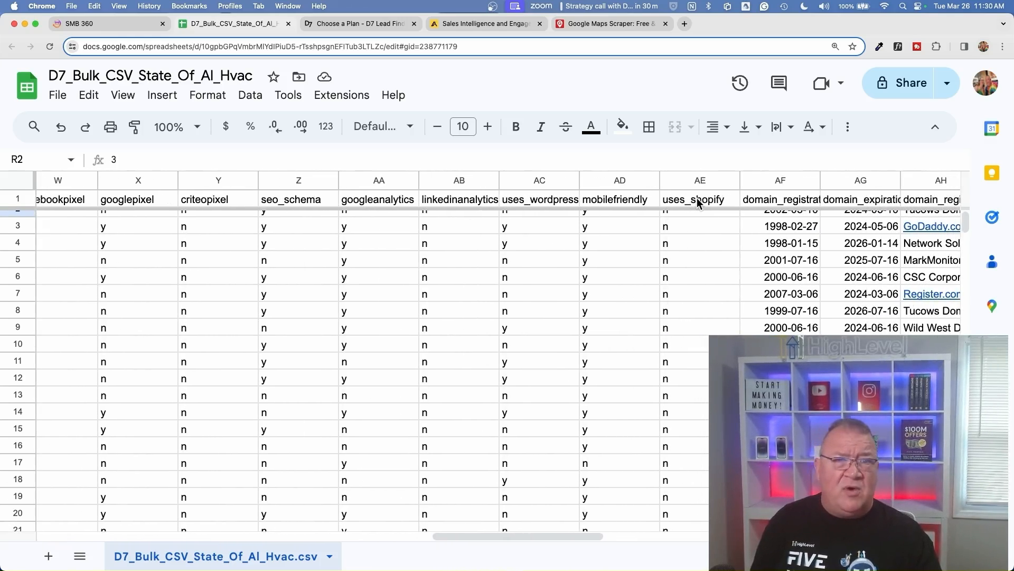
scroll(697, 201, "right", 5)
scroll(698, 201, "down", 1)
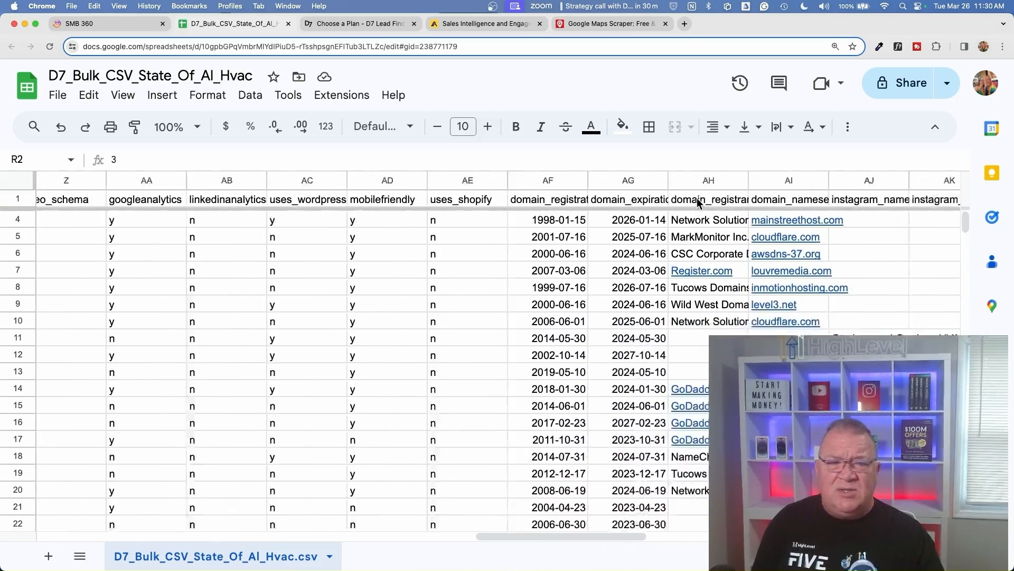
scroll(697, 201, "right", 10)
scroll(698, 201, "down", 1)
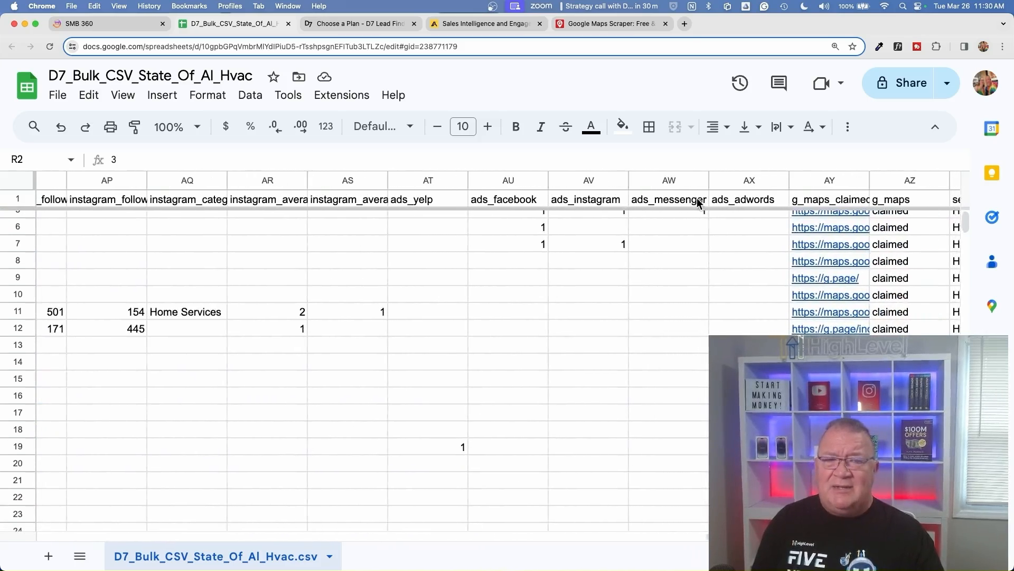
Step: Widen the g_maps_claimed column until its full header fits
scroll(696, 198, "right", 3)
scroll(696, 198, "down", 1)
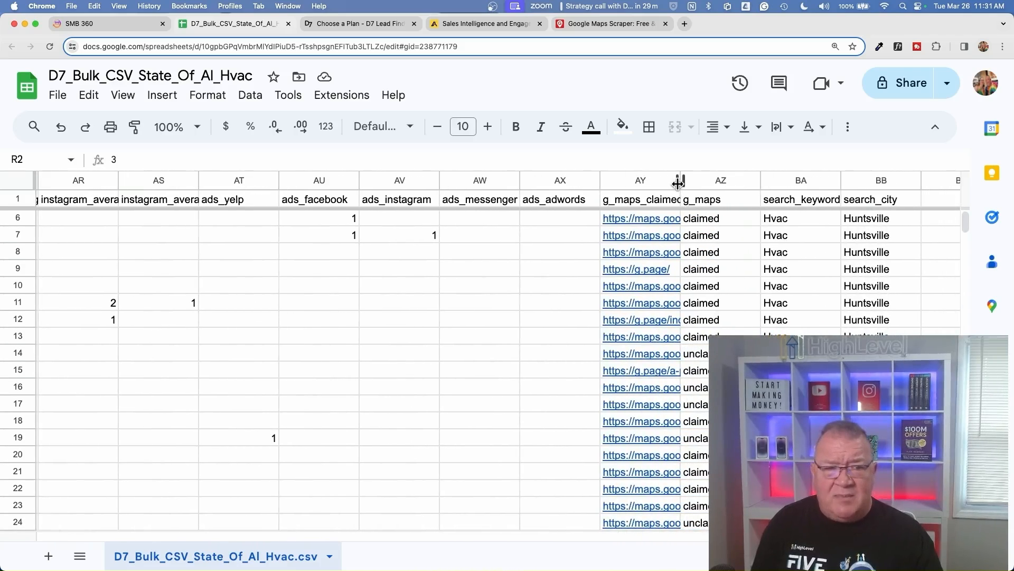
left_click_drag(695, 183, 720, 181)
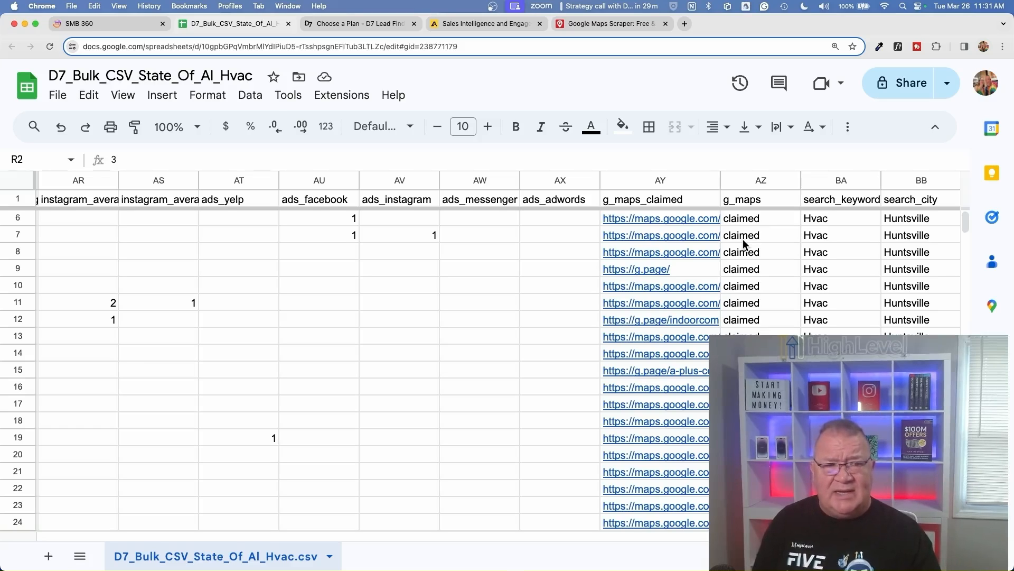
Step: Examine the Google Maps claim and search columns, then return to the social media and Google review columns
scroll(743, 239, "right", 3)
scroll(744, 238, "left", 3)
scroll(743, 239, "down", 1)
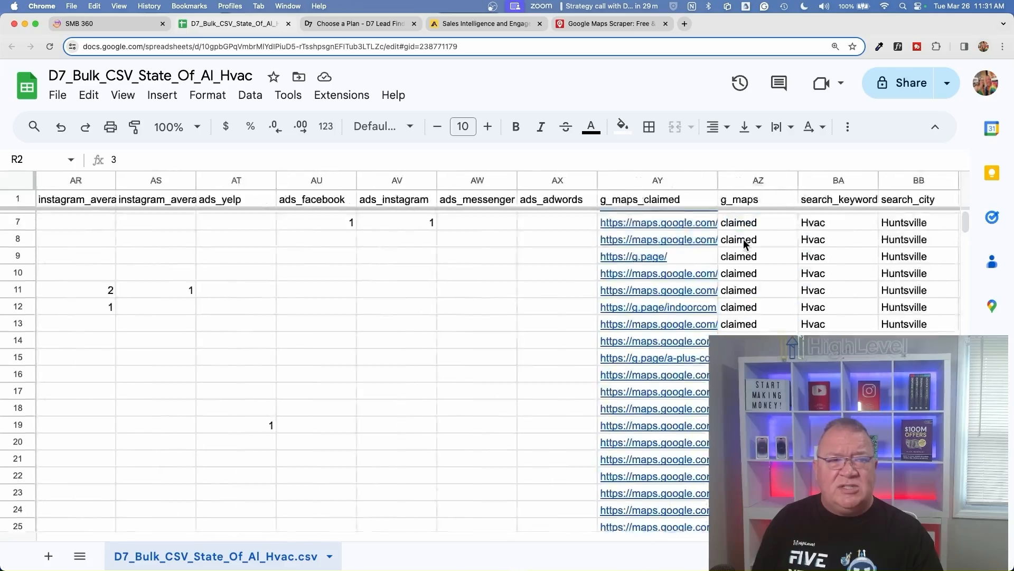
scroll(743, 239, "left", 15)
scroll(743, 239, "up", 1)
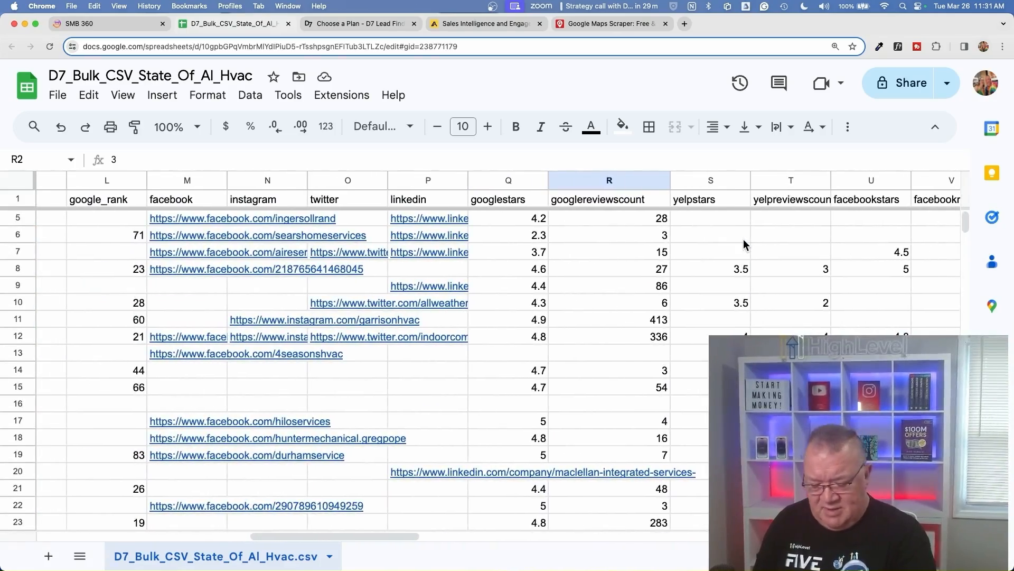
Step: Zoom the spreadsheet page out to its default size so more columns fit on screen
key("super+comma")
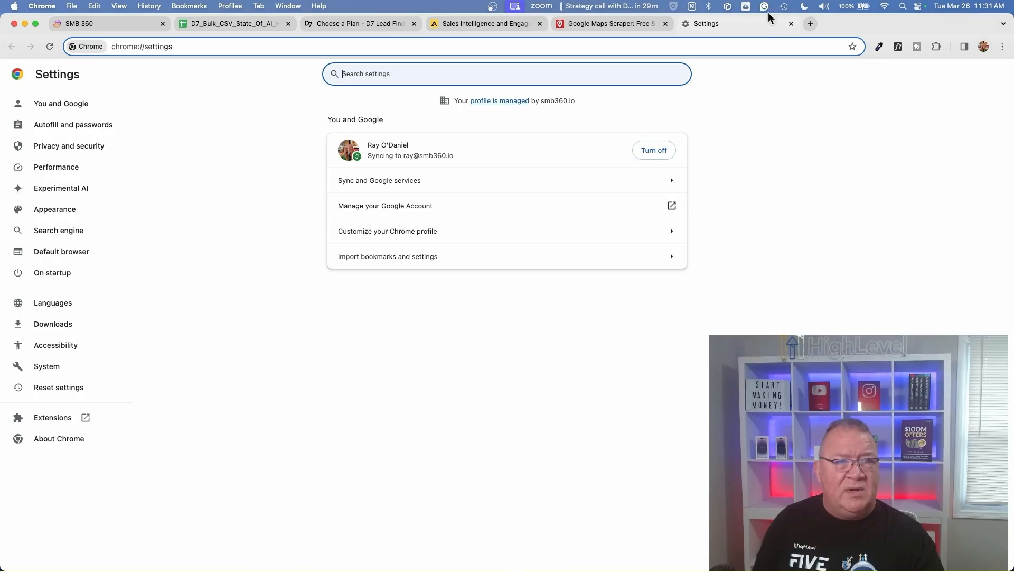
left_click(791, 23)
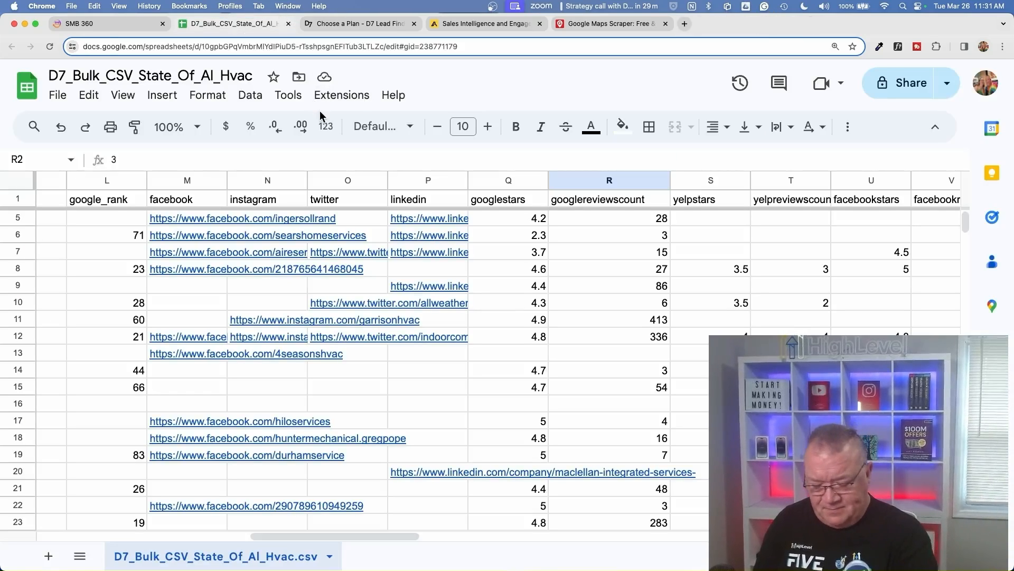
key("super+minus")
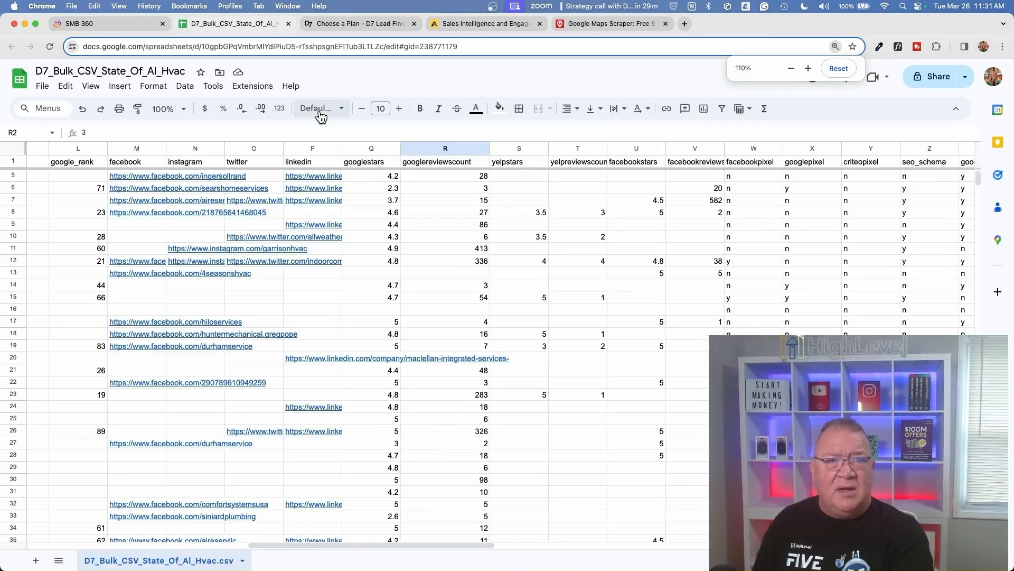
key("super+minus")
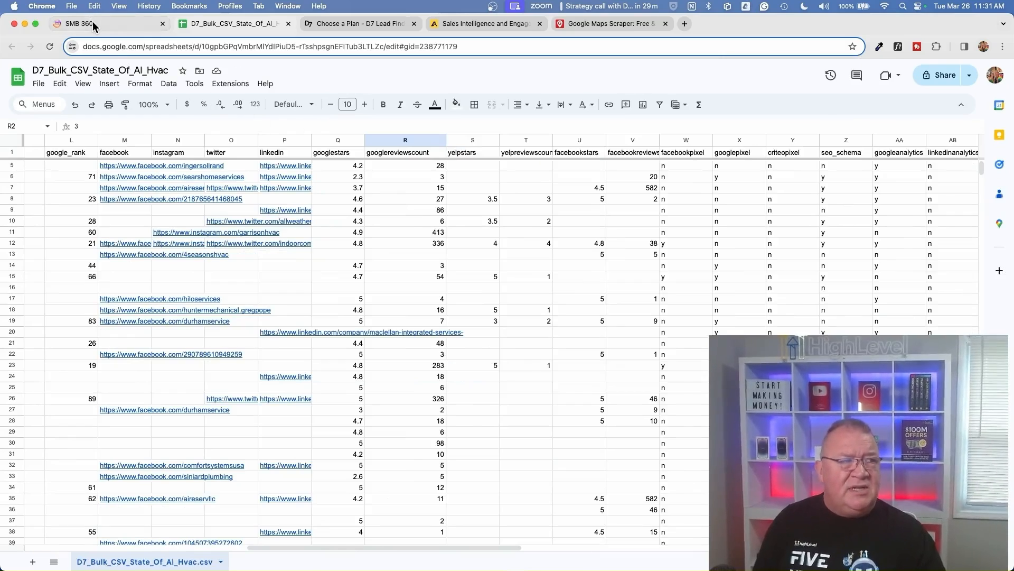
Step: Check the SMB 360 dashboard, then examine the linkedinanalytics, googlepixel and facebookpixel columns in the HVAC lead sheet
left_click(79, 24)
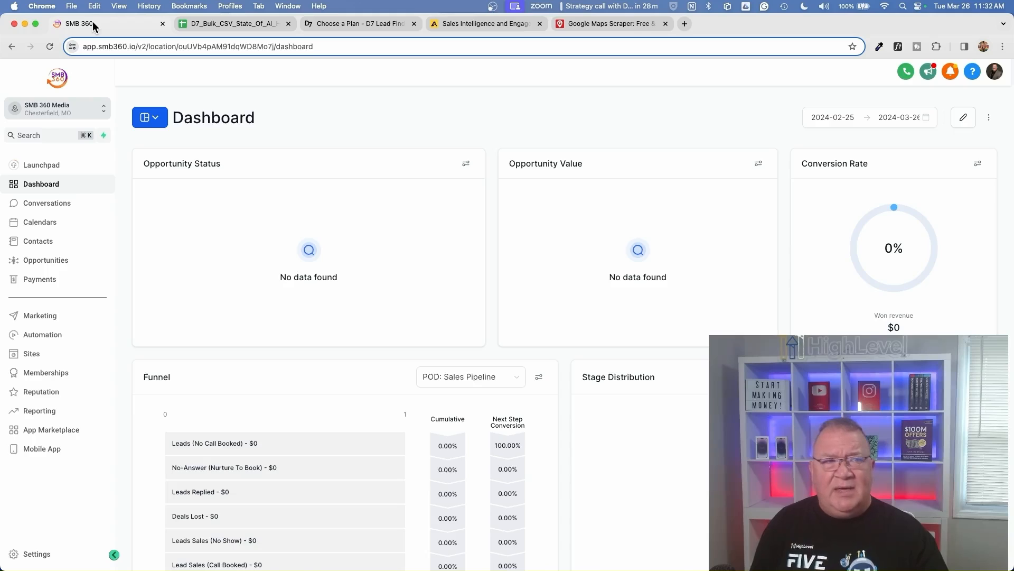
left_click(226, 24)
scroll(425, 210, "down", 1)
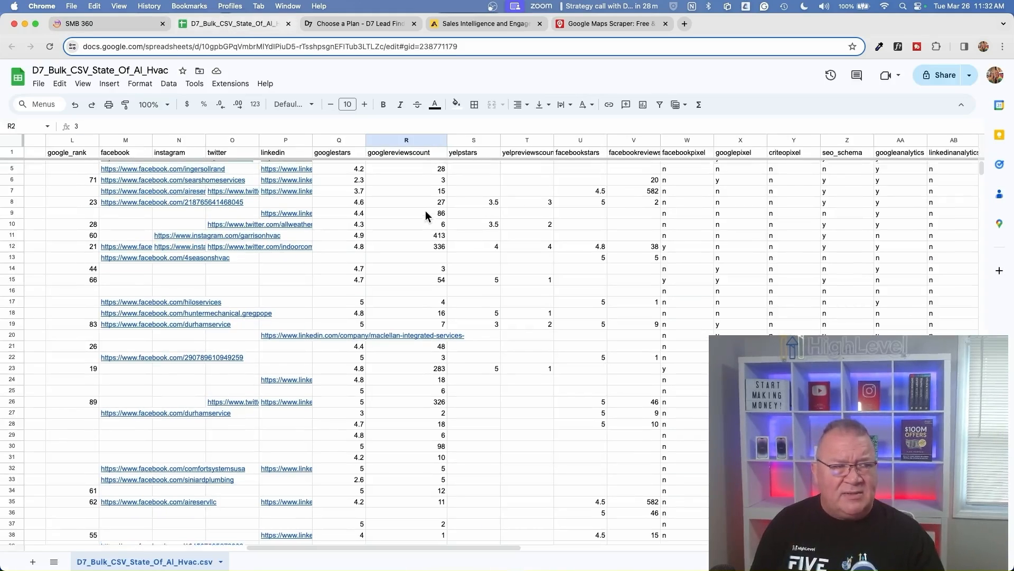
scroll(426, 214, "up", 2)
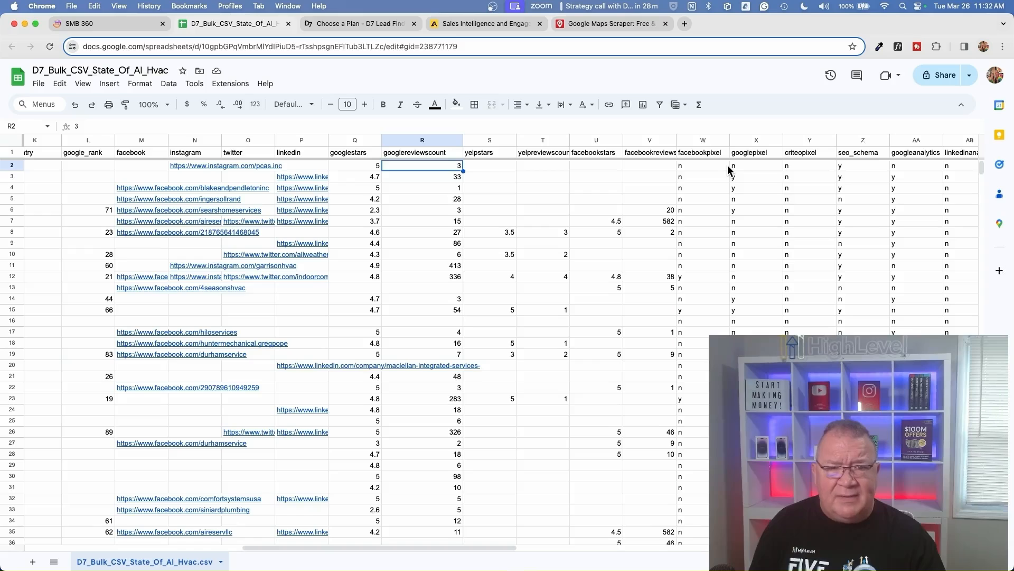
scroll(728, 165, "right", 2)
left_click(884, 153)
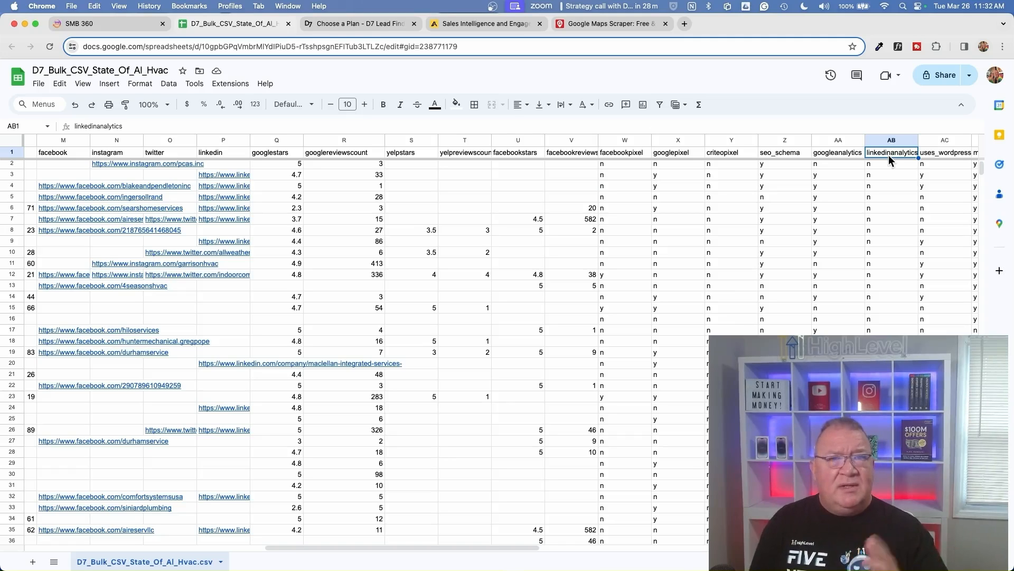
left_click(676, 151)
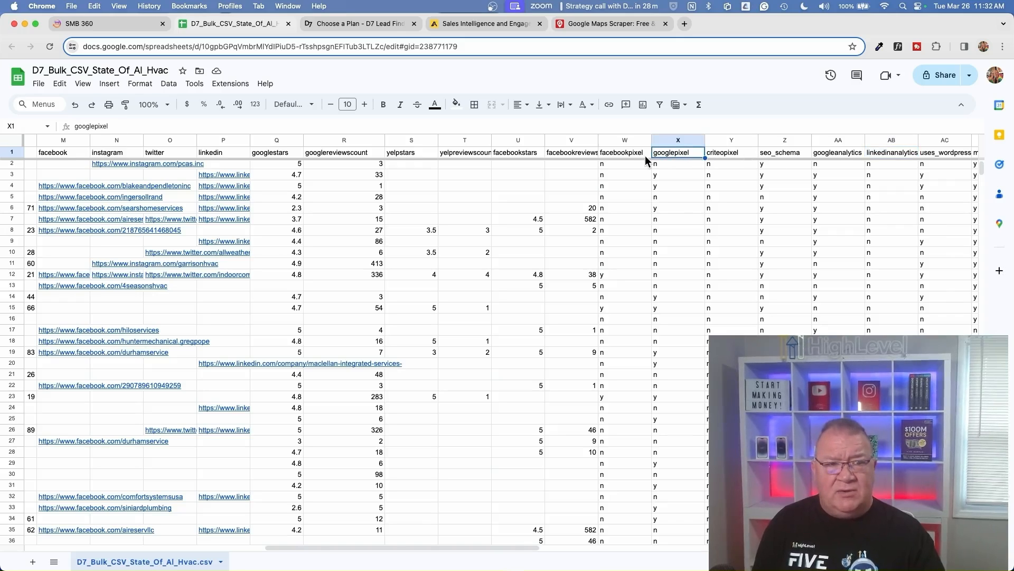
left_click(616, 152)
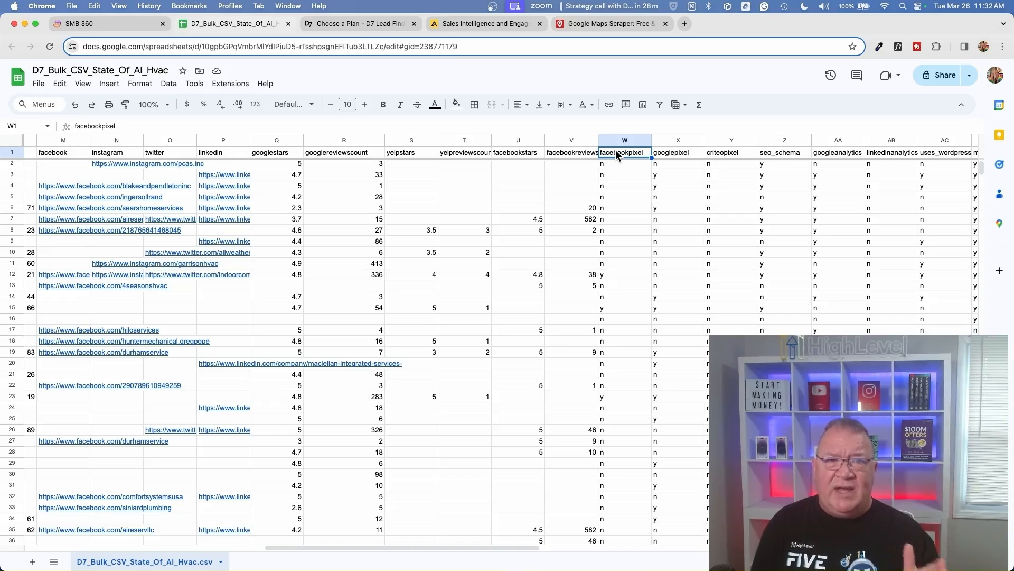
Step: Switch to SMB 360 and open the Custom Fields settings of the SMB 360 Media account
left_click(98, 22)
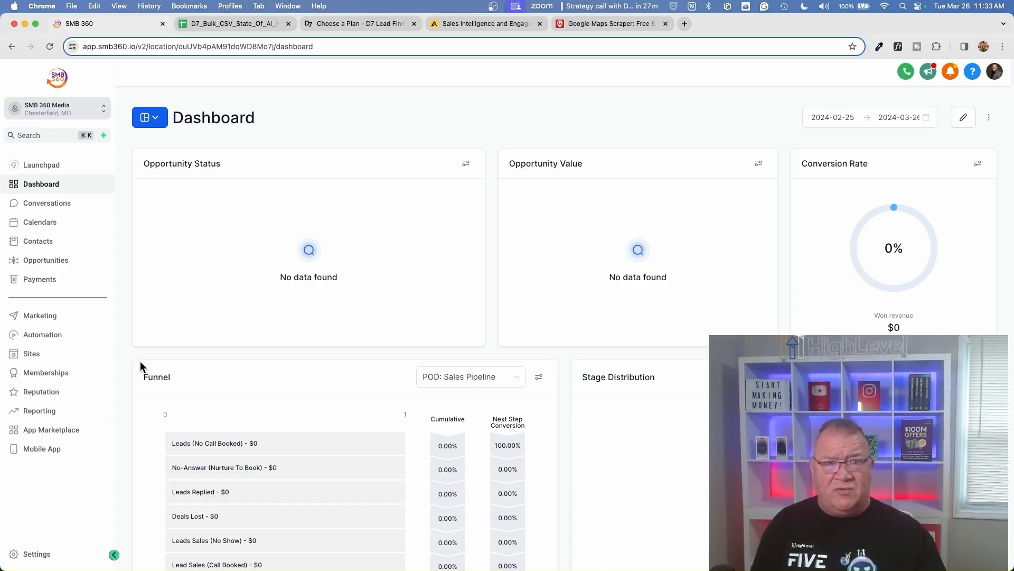
left_click(37, 553)
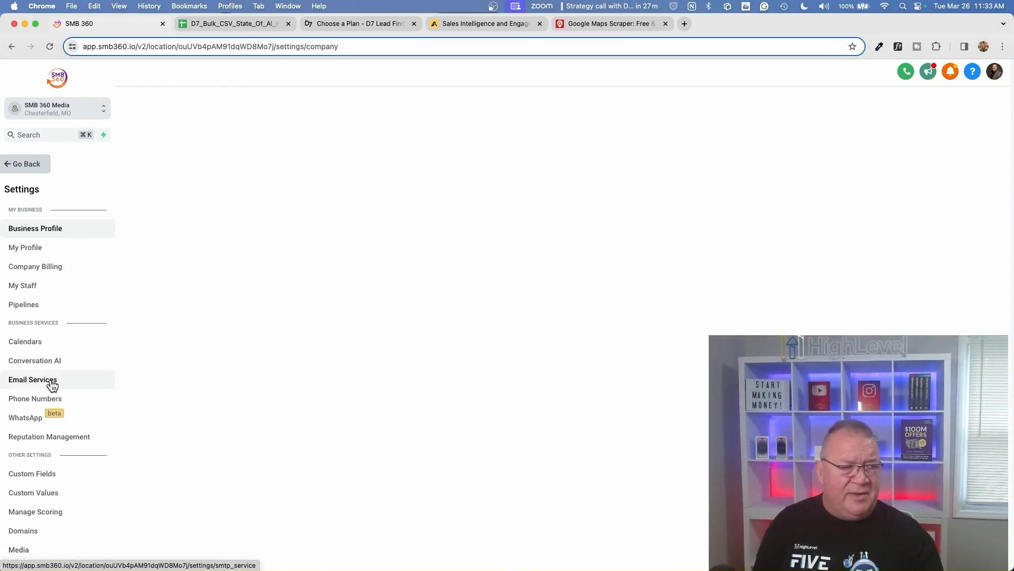
left_click(31, 474)
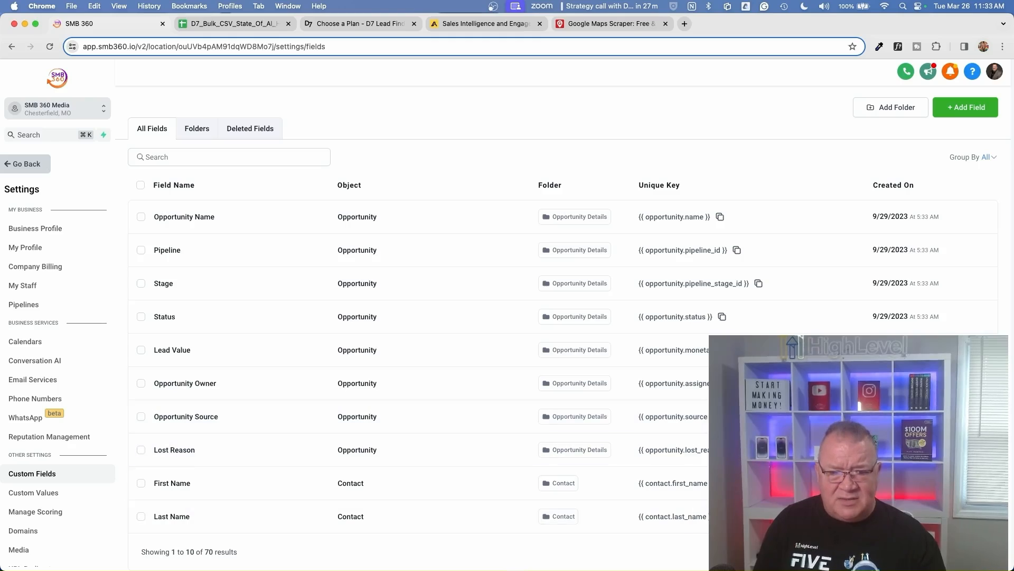
Step: Examine the contact custom fields for claimed listings, pixels, ratings, review counts and analytics, from GMB-Claimed to Facebook_url
left_click(917, 551)
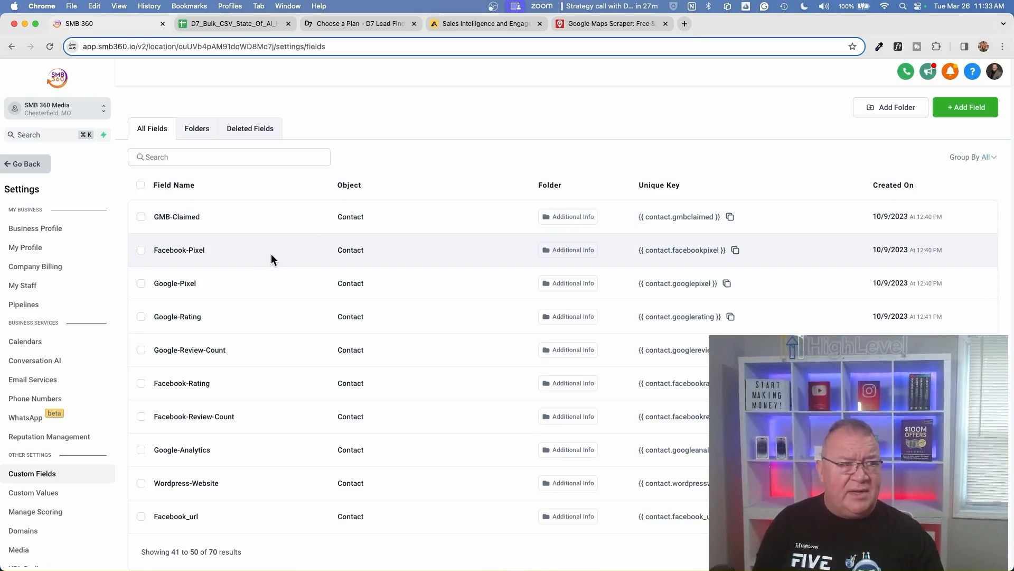
scroll(197, 288, "up", 5)
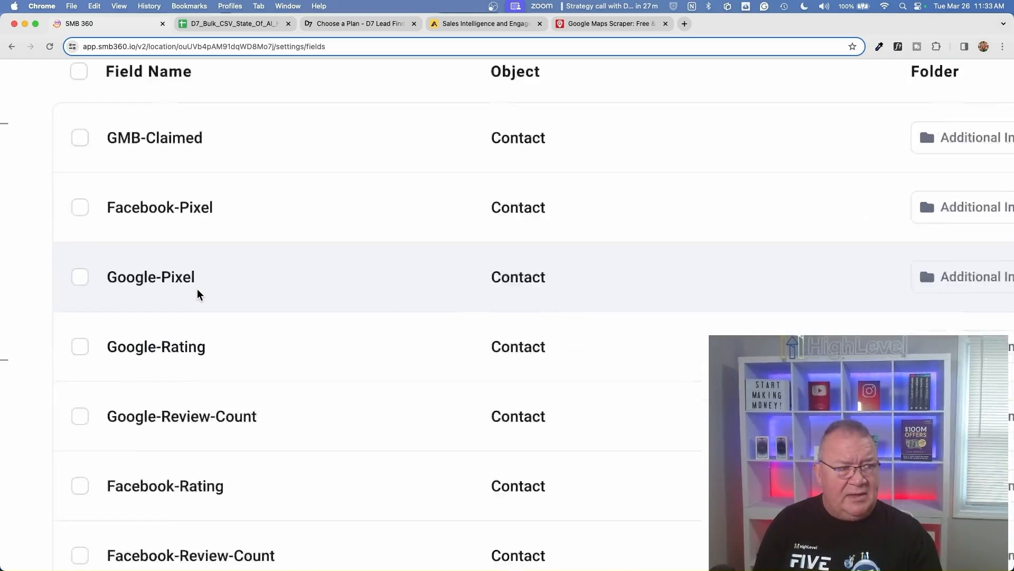
scroll(197, 288, "down", 1)
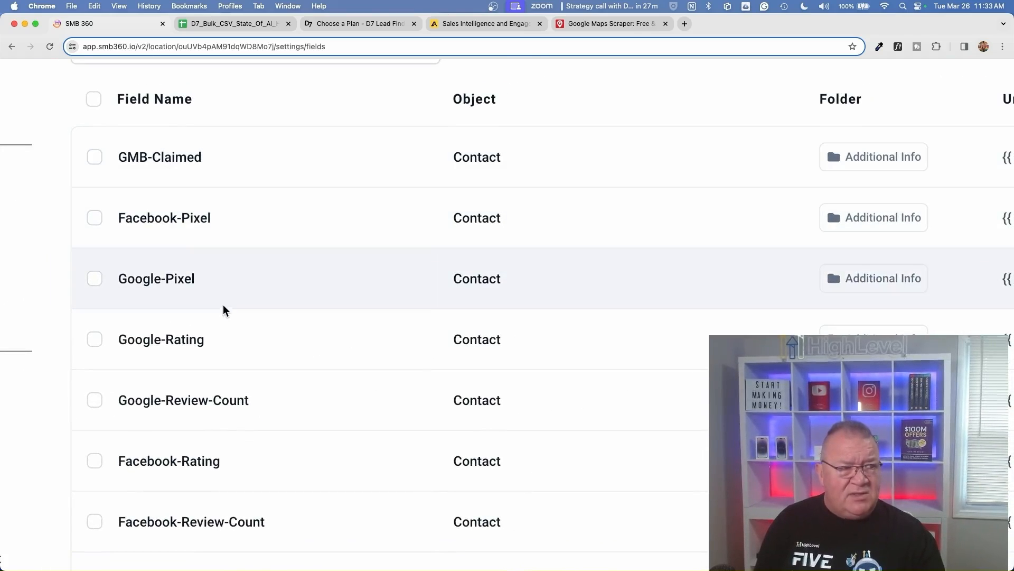
scroll(223, 306, "down", 2)
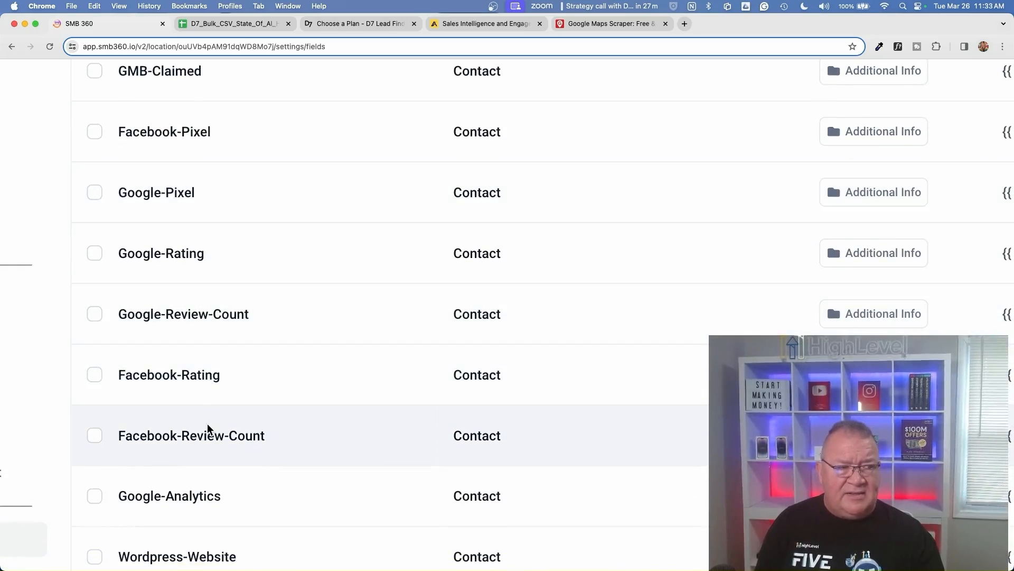
scroll(208, 428, "down", 3)
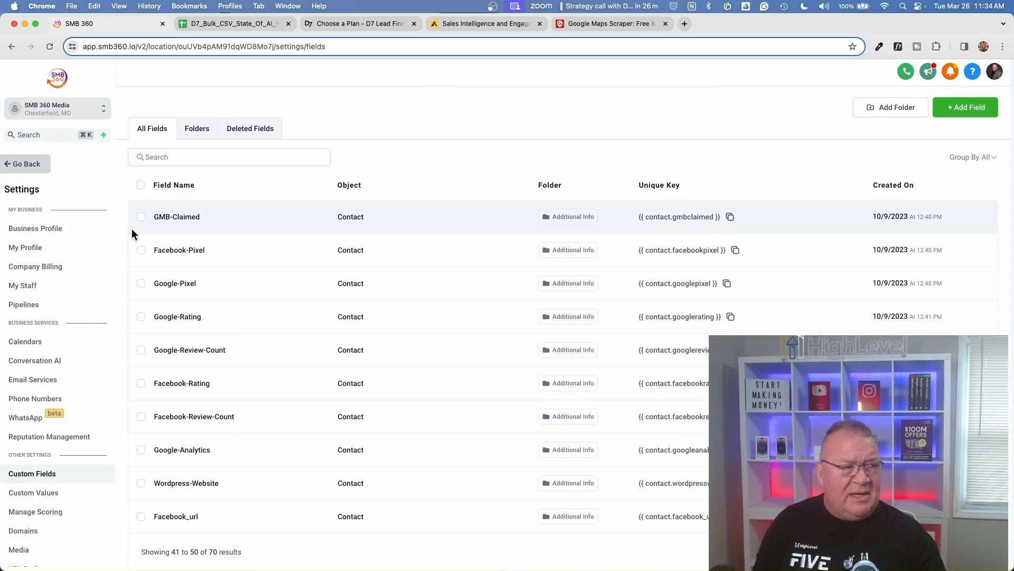
Step: View the type choices for a new custom field and the settings of the existing Facebook_url field
left_click(964, 109)
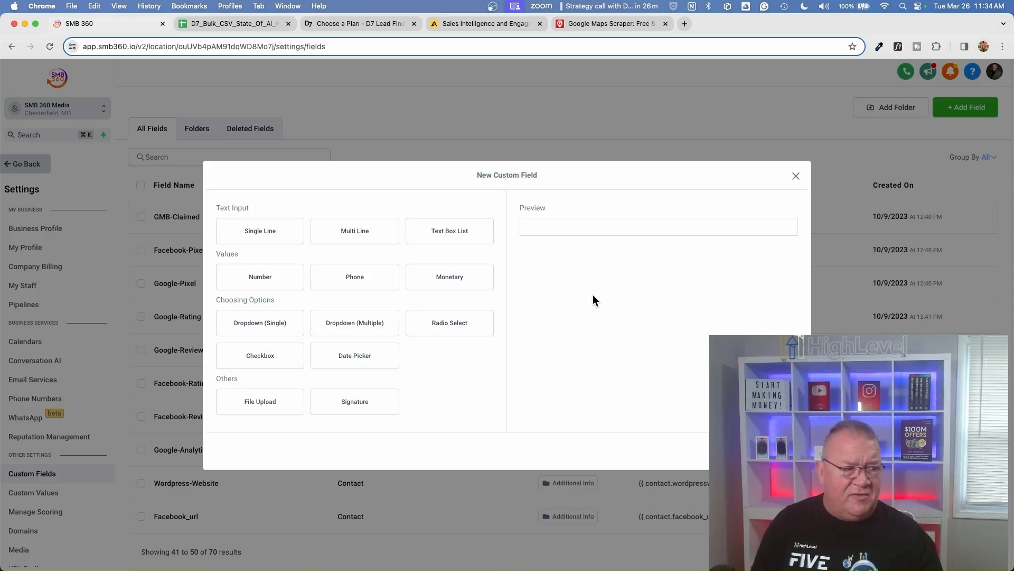
left_click(796, 175)
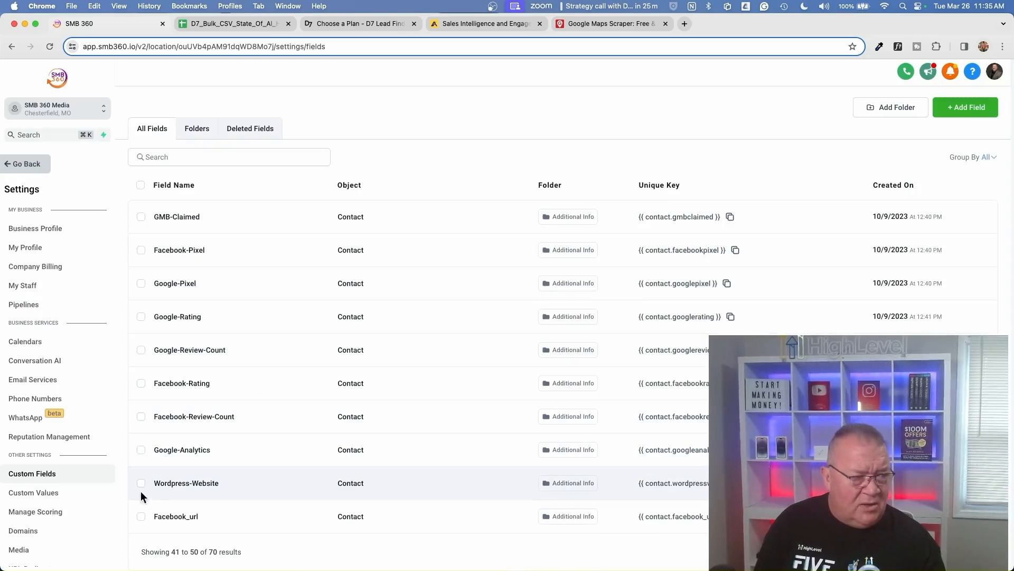
left_click(142, 517)
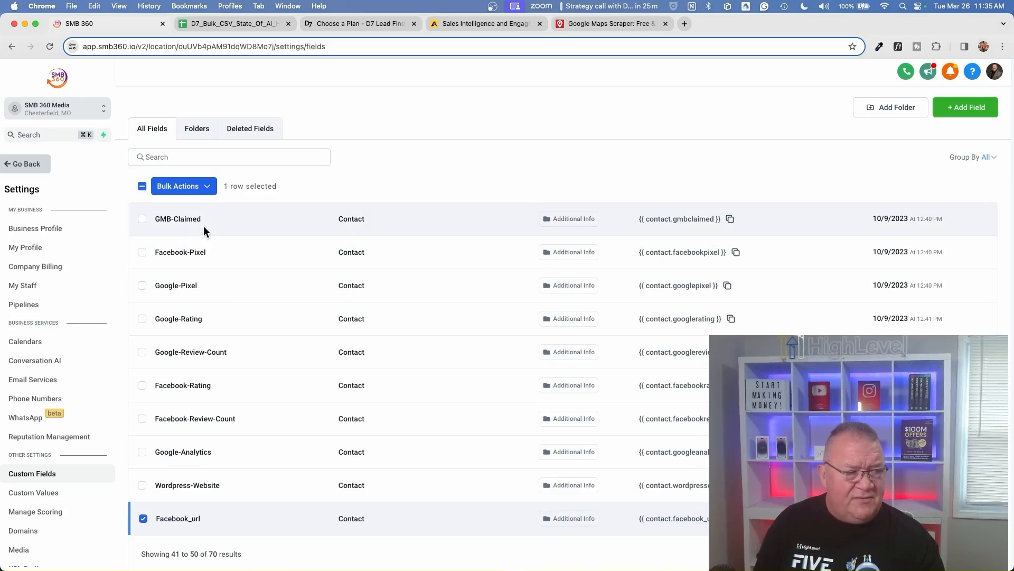
left_click(183, 186)
left_click(246, 189)
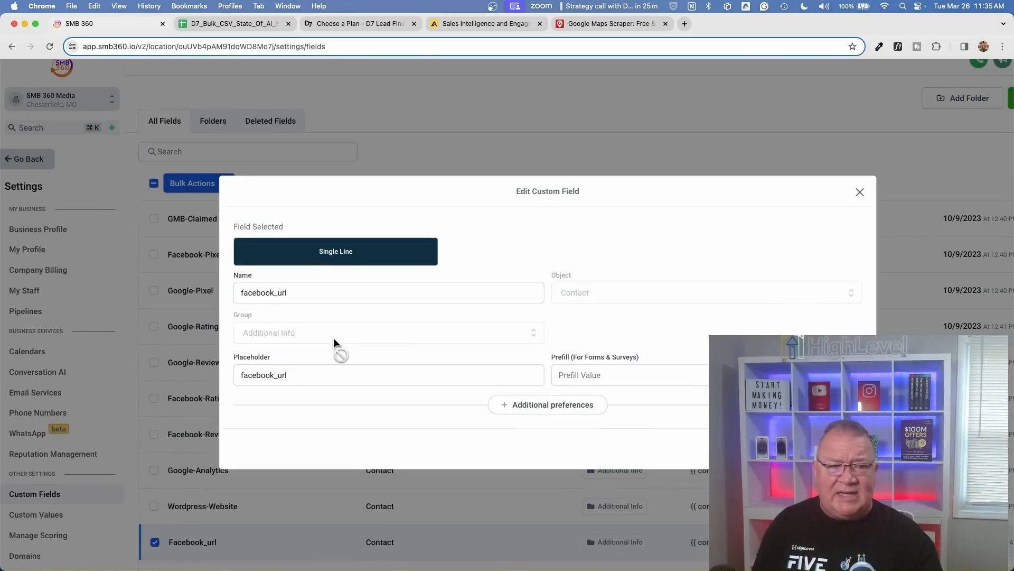
left_click(859, 192)
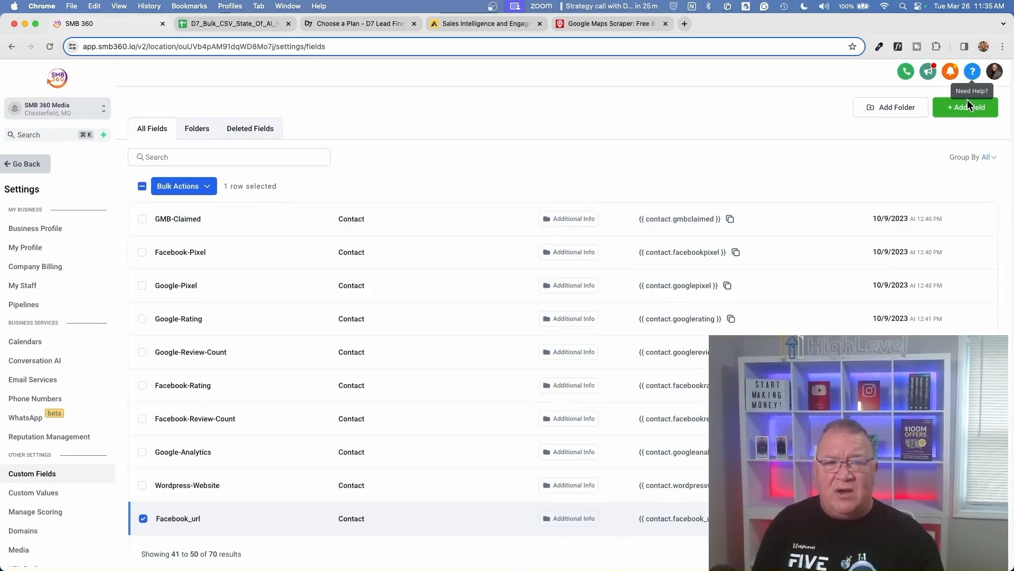
Step: Preview the Single Line, Number and Date Picker types for a new custom field without creating one
left_click(965, 111)
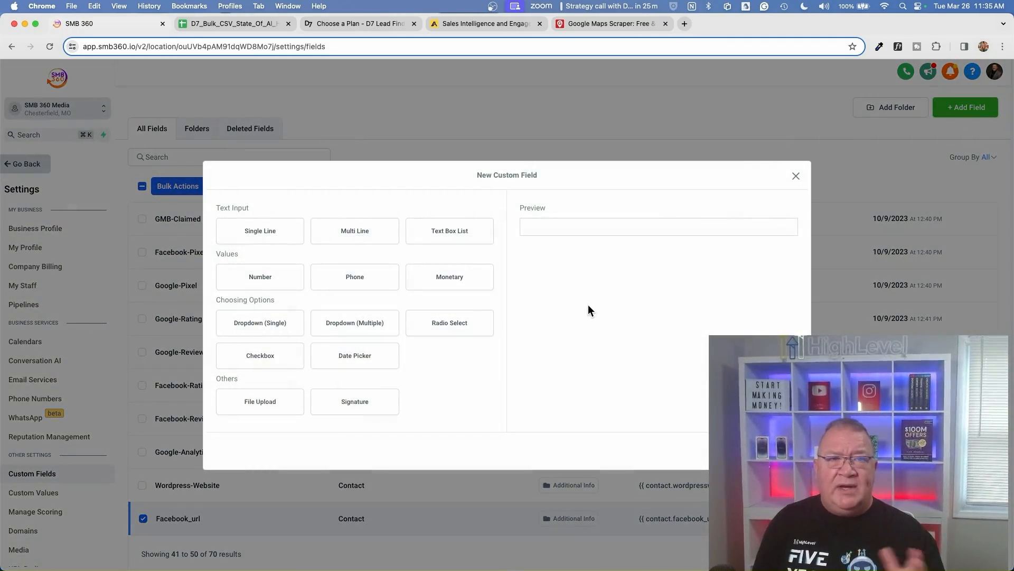
left_click(258, 231)
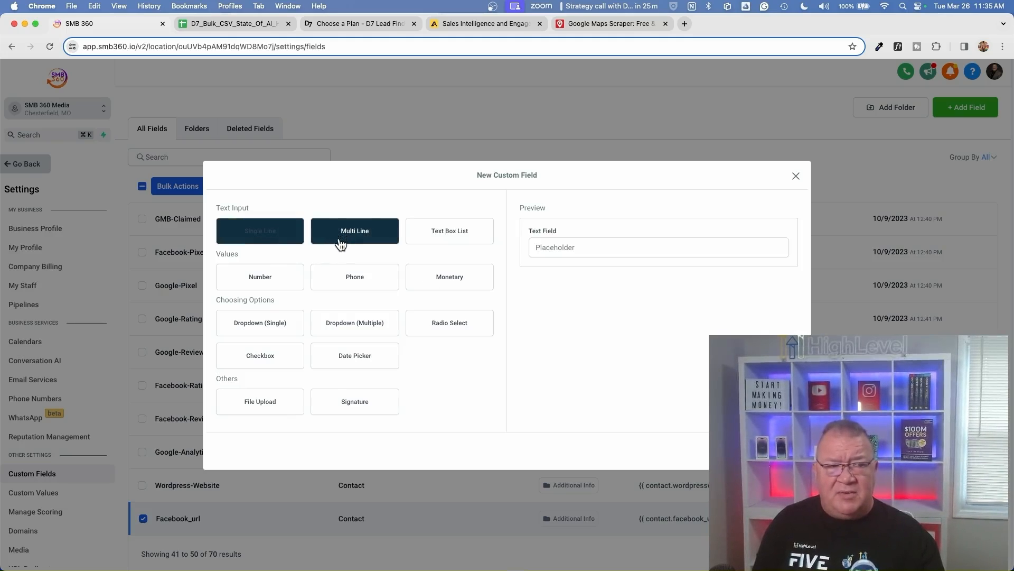
left_click(258, 286)
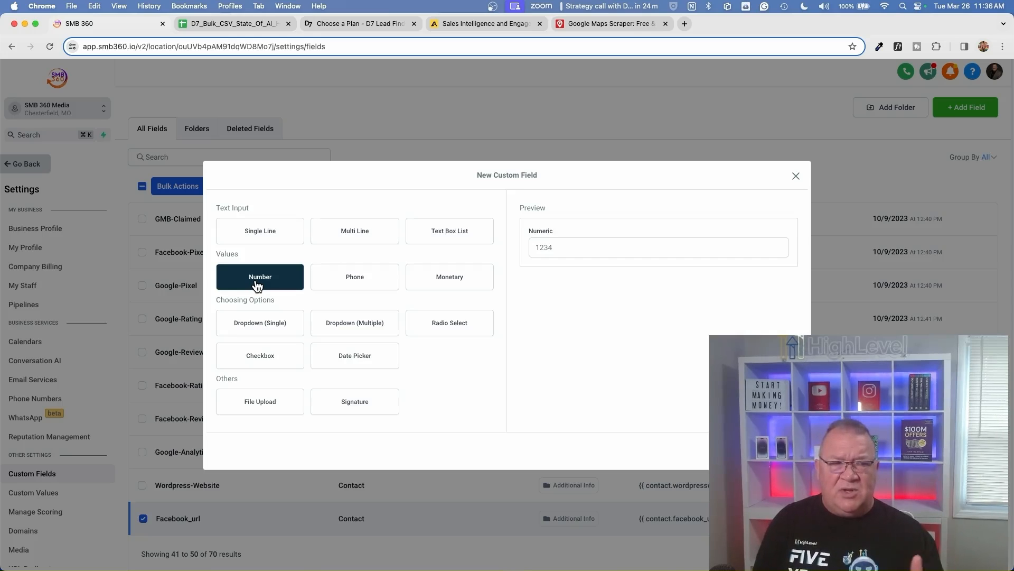
left_click(353, 361)
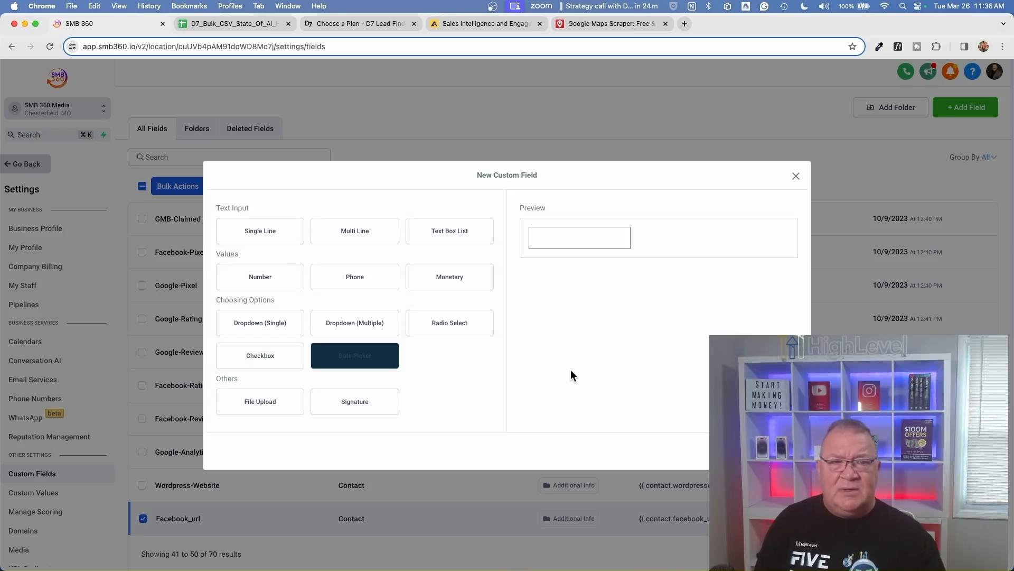
left_click(796, 176)
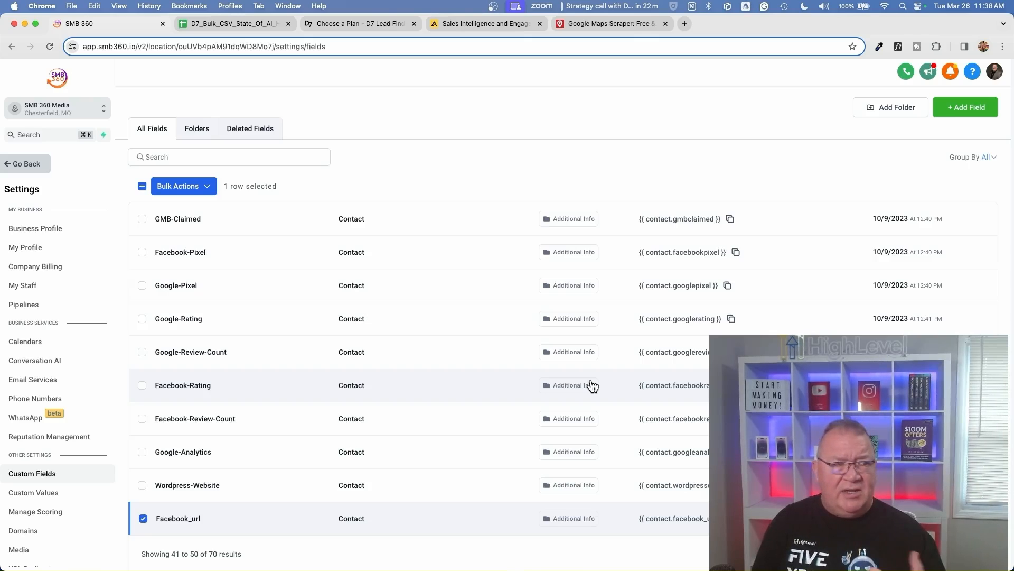
Step: Leave the settings, open the full contacts list and locate the contact import command
left_click(20, 167)
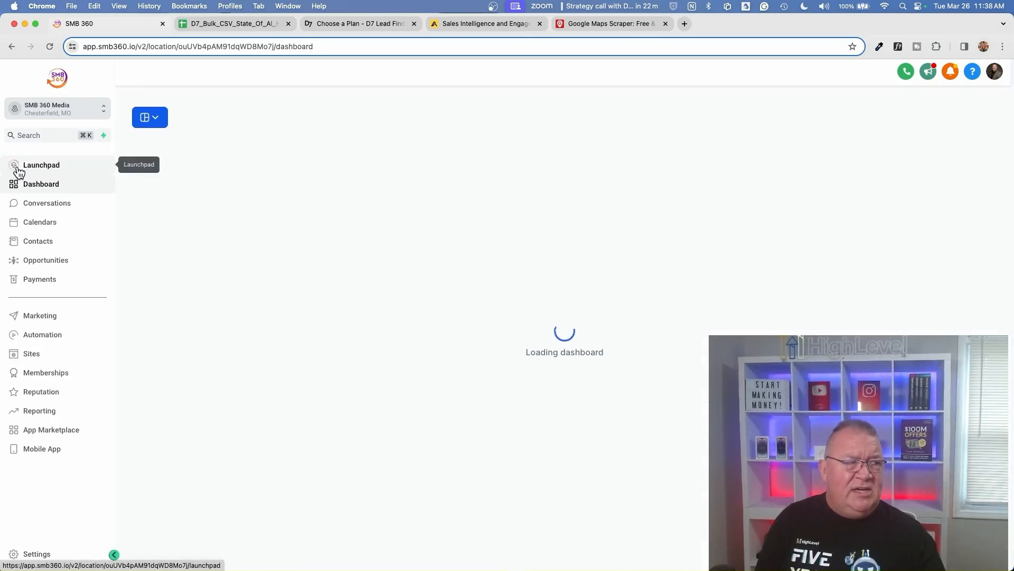
left_click(38, 241)
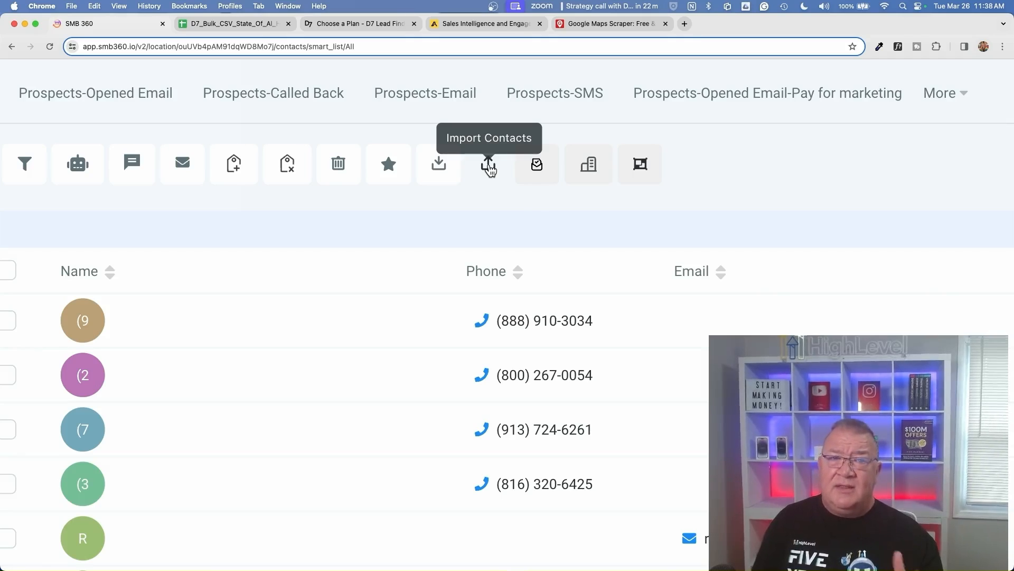
scroll(491, 171, "down", 5)
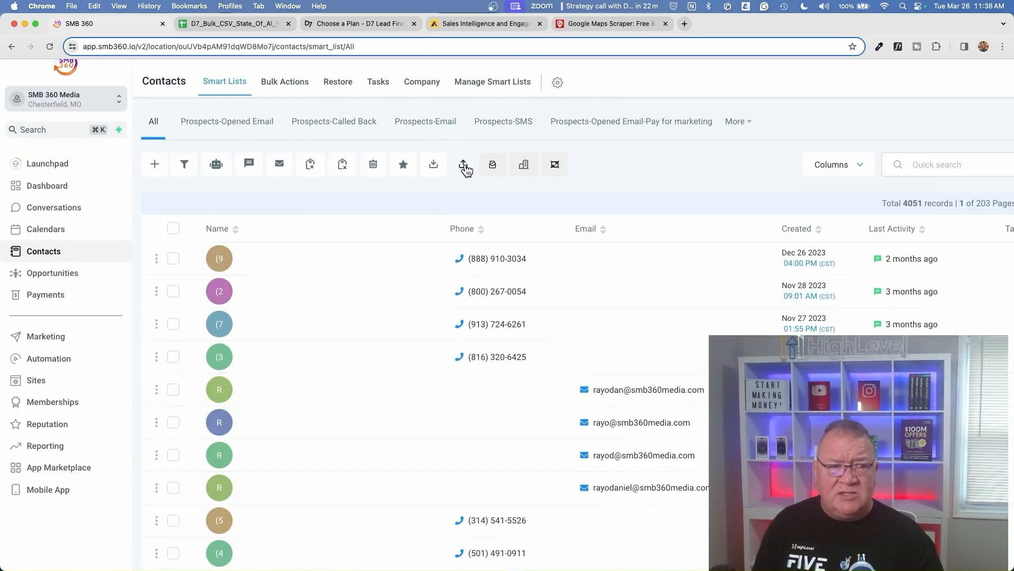
Step: Switch to the D7_Bulk_CSV_State_Of_Al_Hvac sheet in Google Sheets and download it as Comma Separated Values (.csv)
left_click(219, 24)
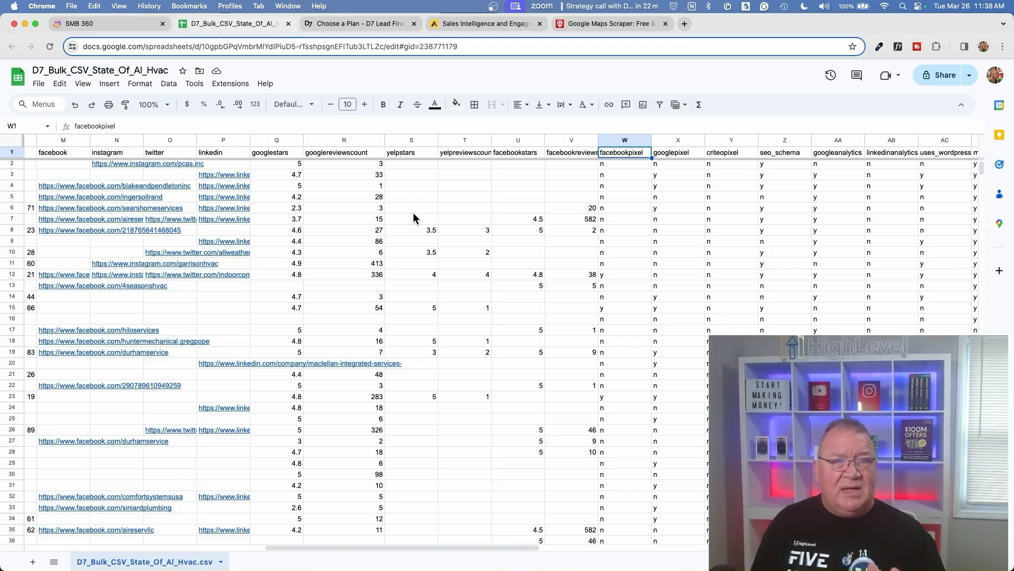
left_click(42, 89)
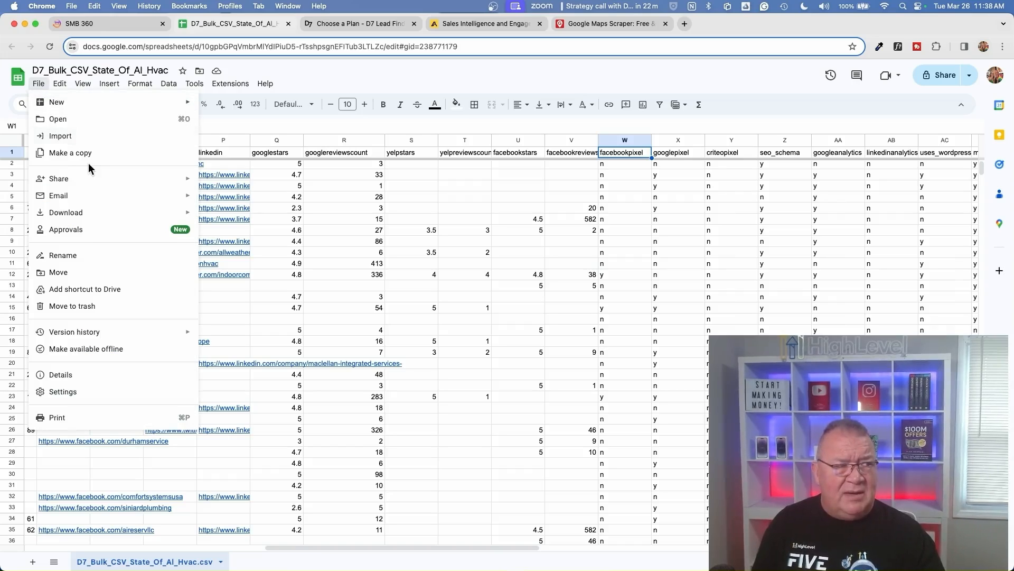
mouse_move(98, 202)
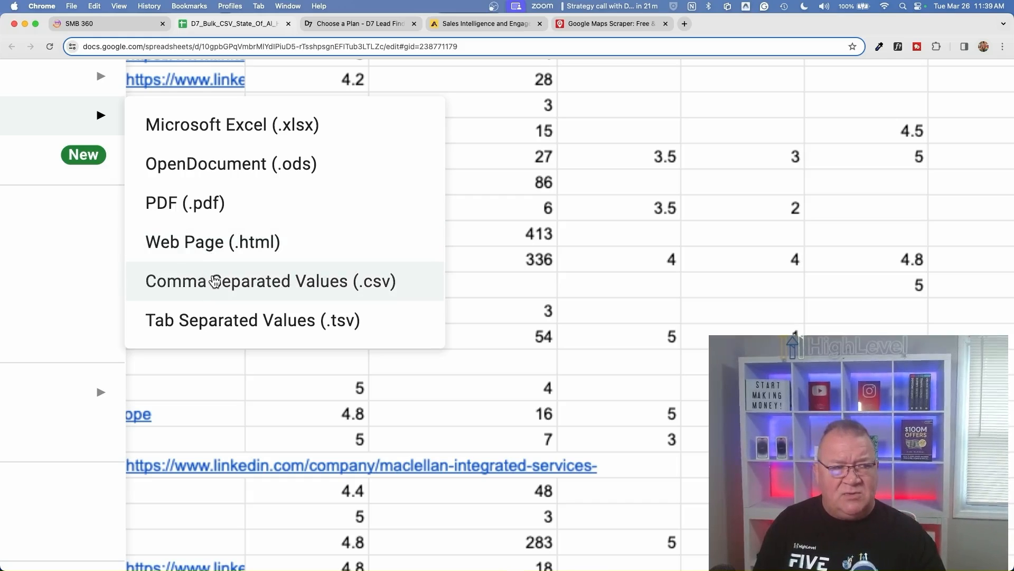
left_click(214, 284)
scroll(212, 280, "down", 2)
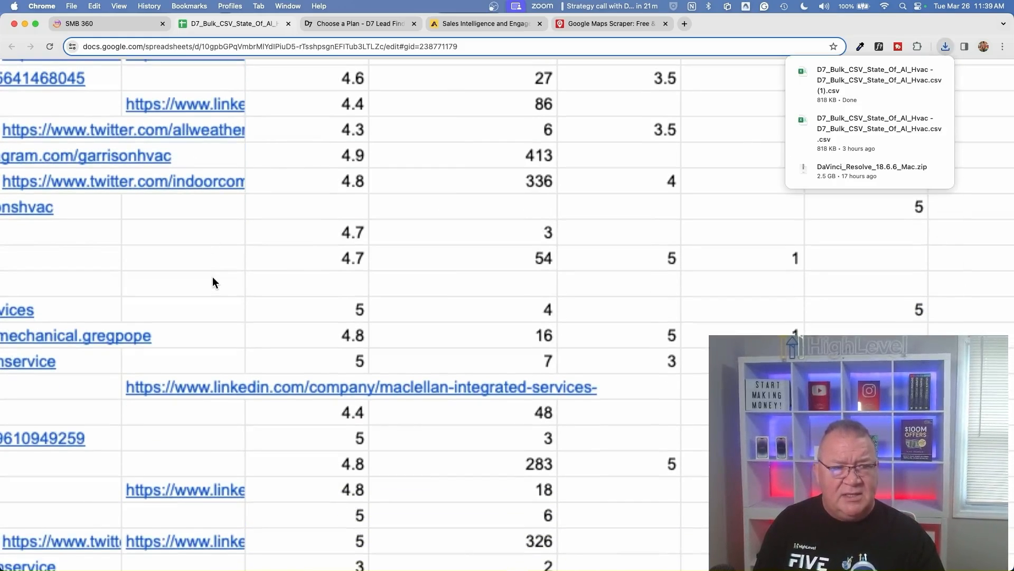
scroll(212, 280, "down", 3)
scroll(212, 277, "down", 3)
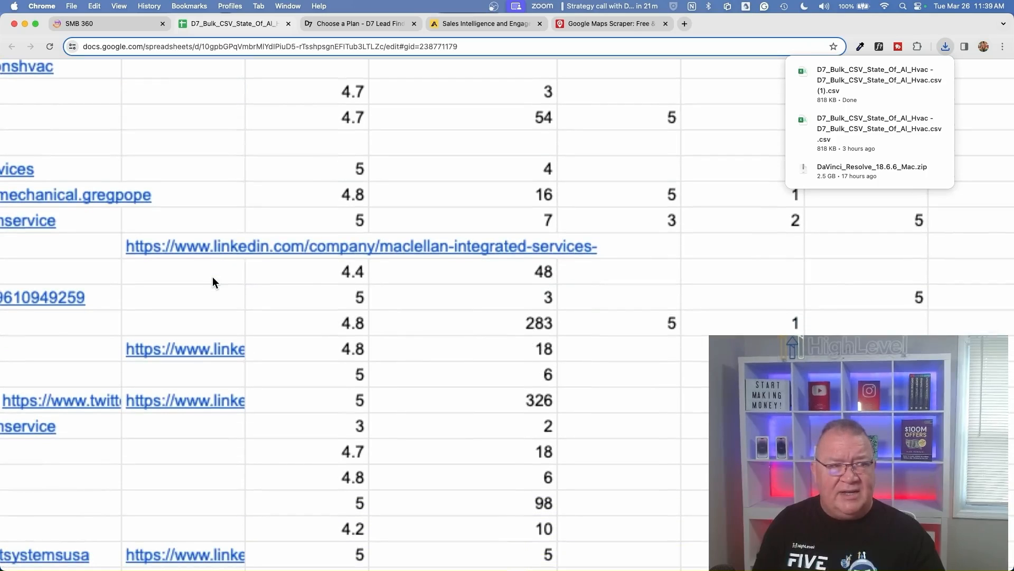
left_click(357, 323)
scroll(357, 311, "down", 2)
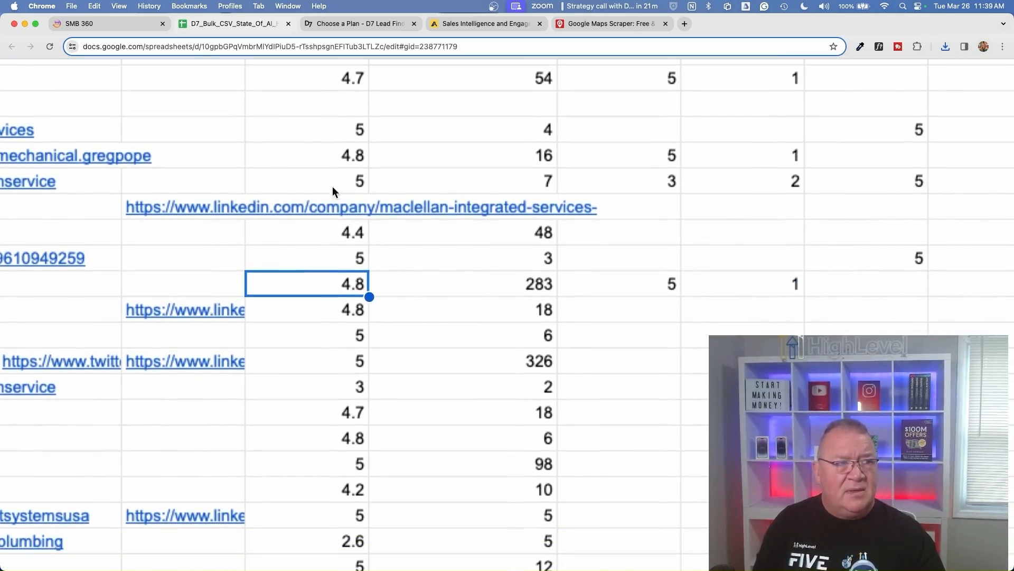
scroll(335, 203, "up", 2)
scroll(335, 203, "down", 2)
left_click_drag(335, 203, 344, 237)
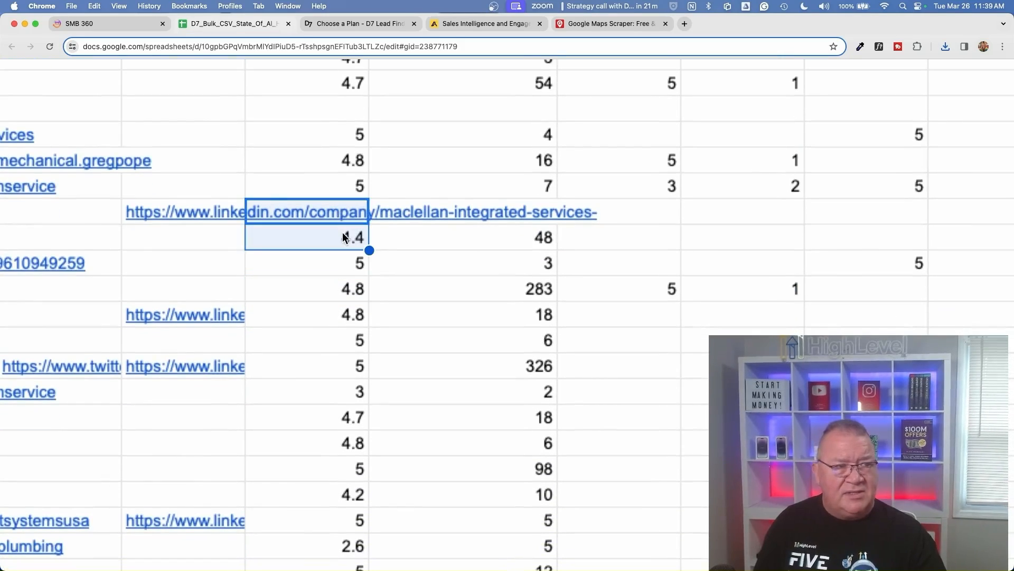
Step: Switch to SMB 360, upload the D7_Bulk_CSV_State_Of_Al_Hvac CSV from Downloads as a contact import and continue to column mapping
left_click(104, 24)
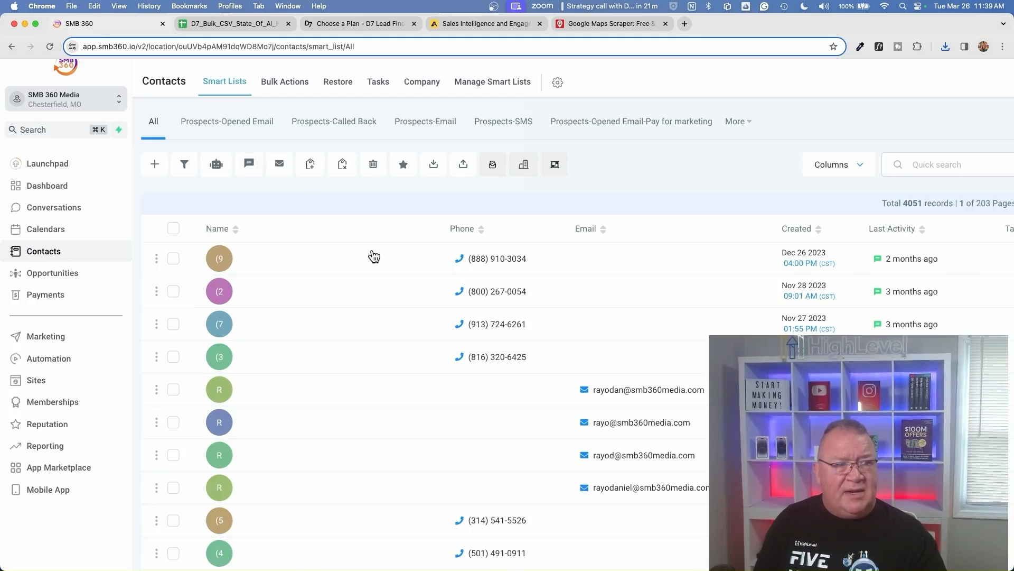
left_click(462, 167)
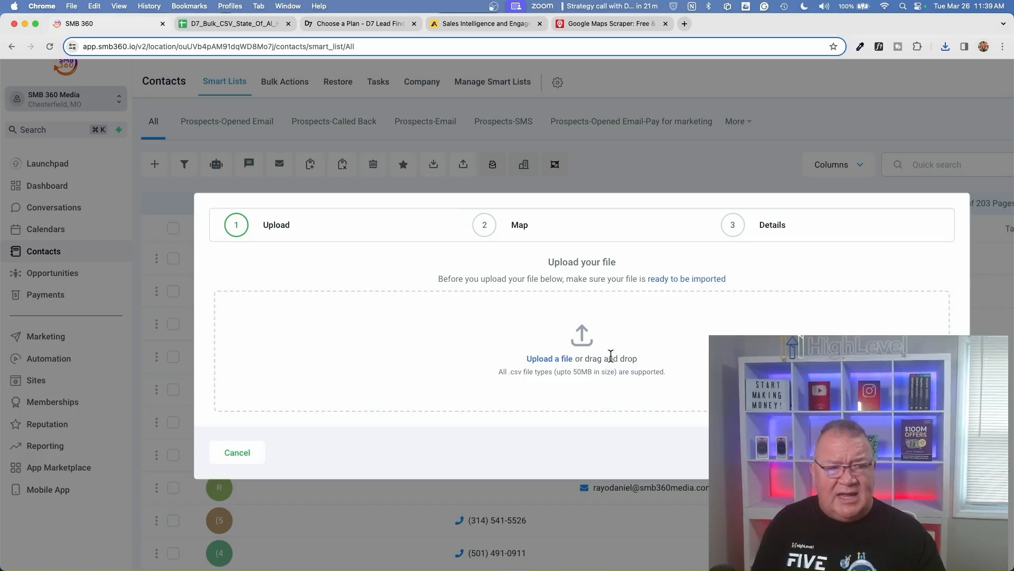
left_click(547, 361)
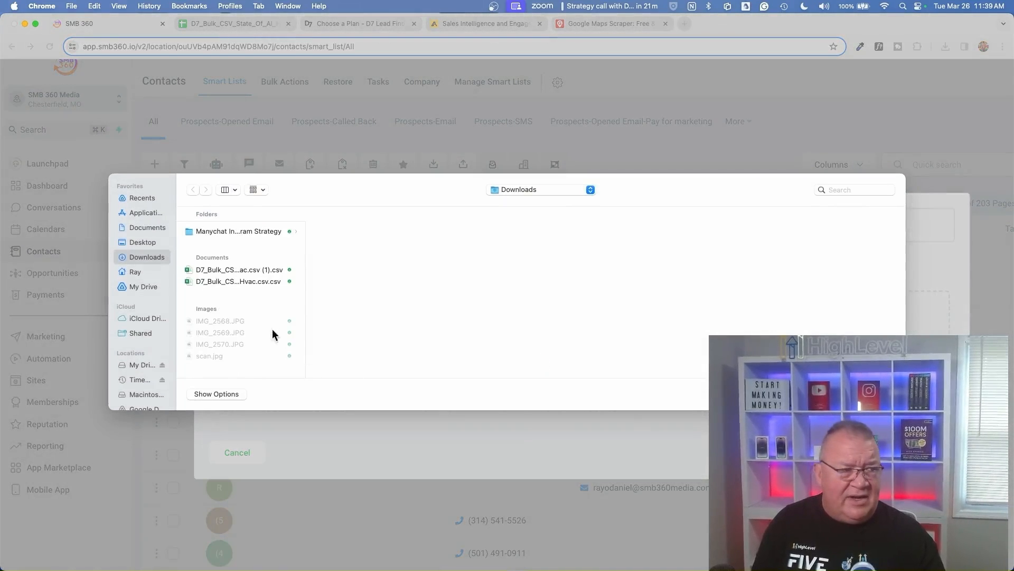
left_click(242, 281)
left_click(879, 394)
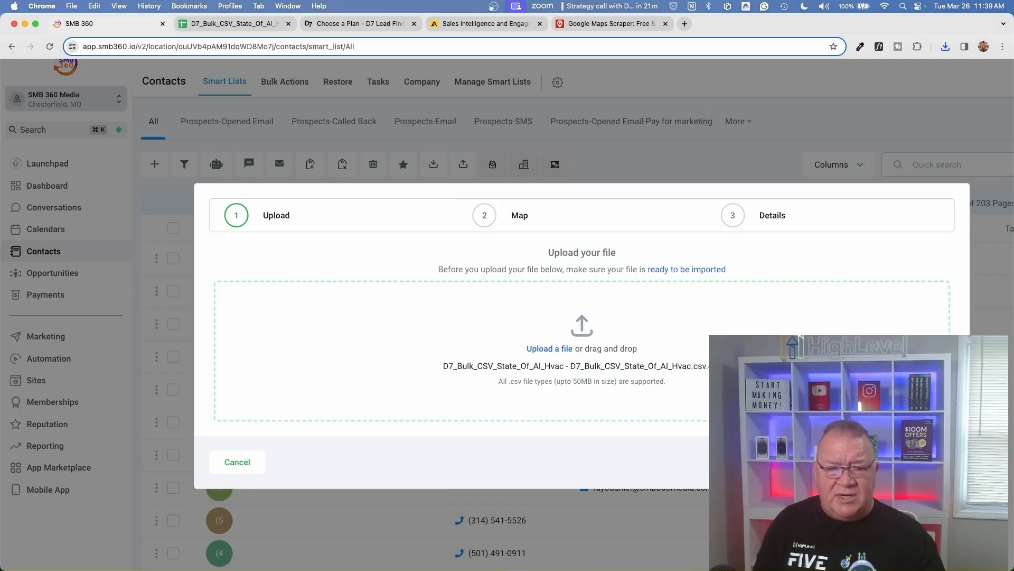
left_click(931, 462)
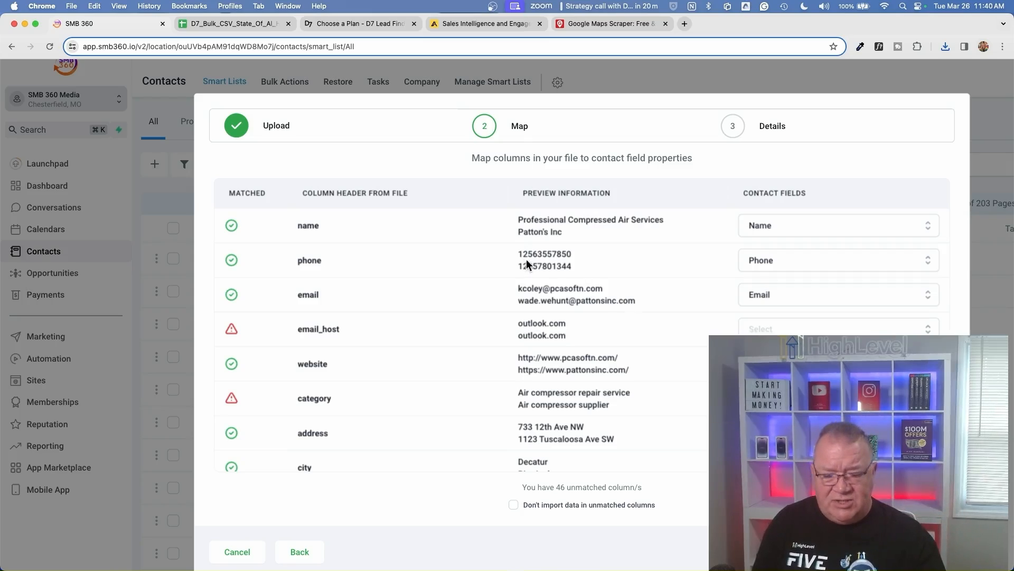
Step: Review which file columns match contact fields and browse the fields available for the category column without mapping it
scroll(523, 268, "up", 5)
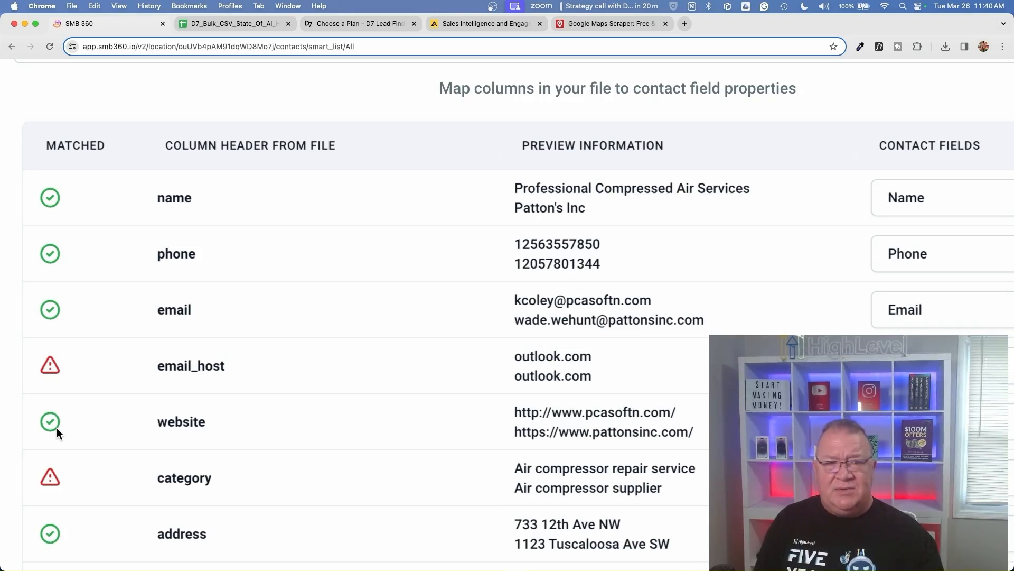
scroll(56, 427, "down", 5)
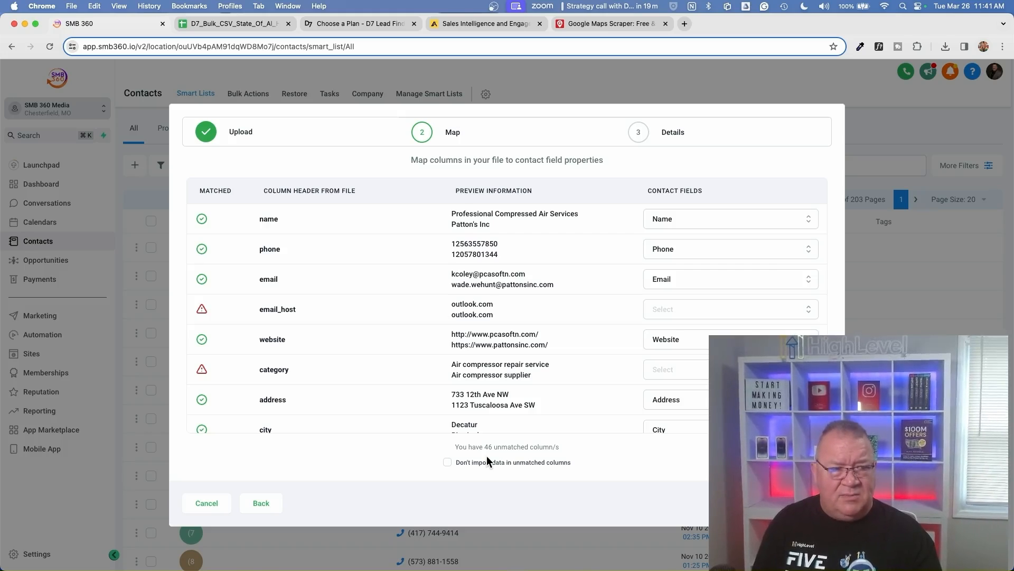
scroll(487, 434, "up", 5)
scroll(487, 435, "down", 3)
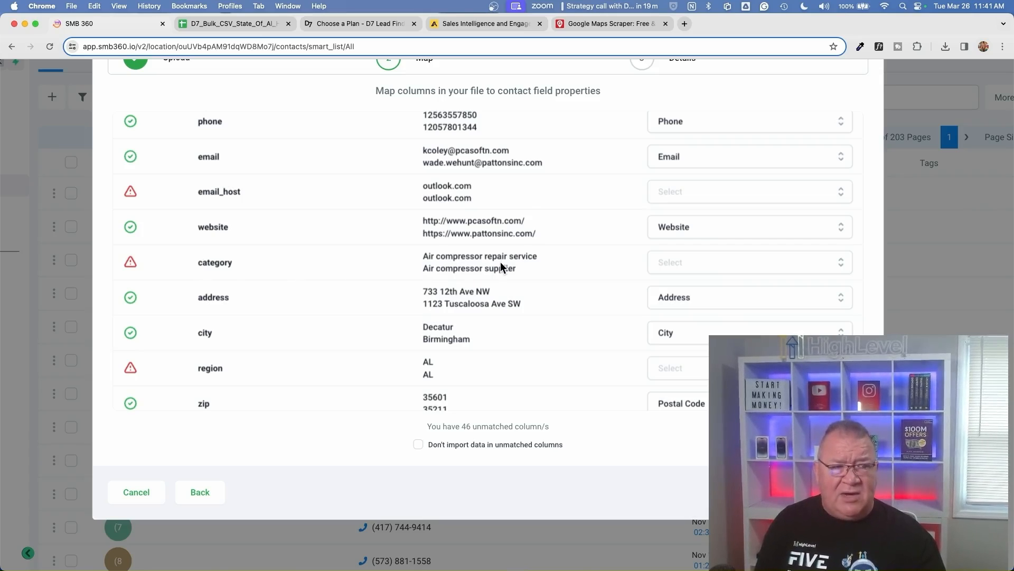
left_click(732, 269)
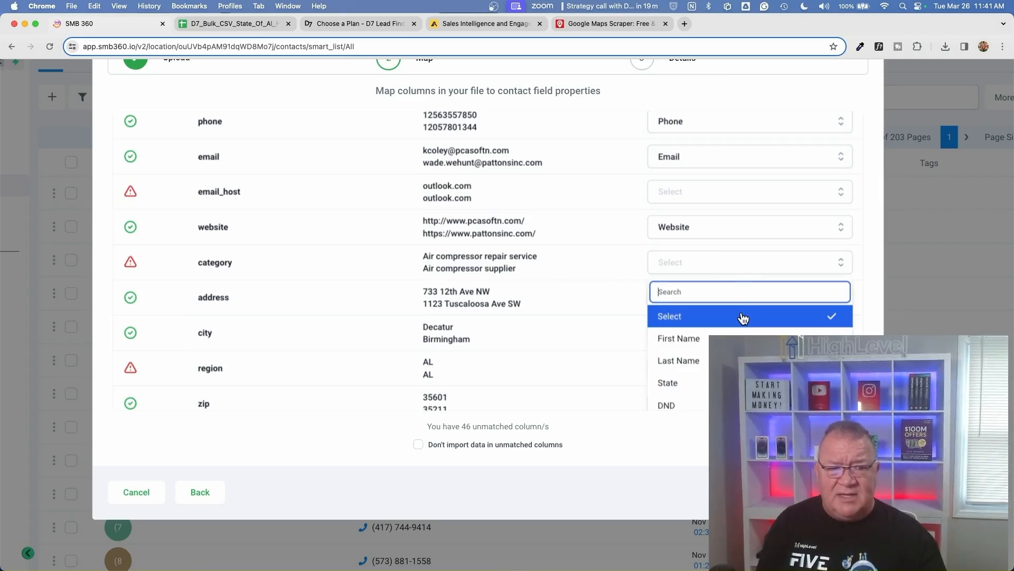
scroll(743, 317, "down", 5)
scroll(743, 318, "down", 10)
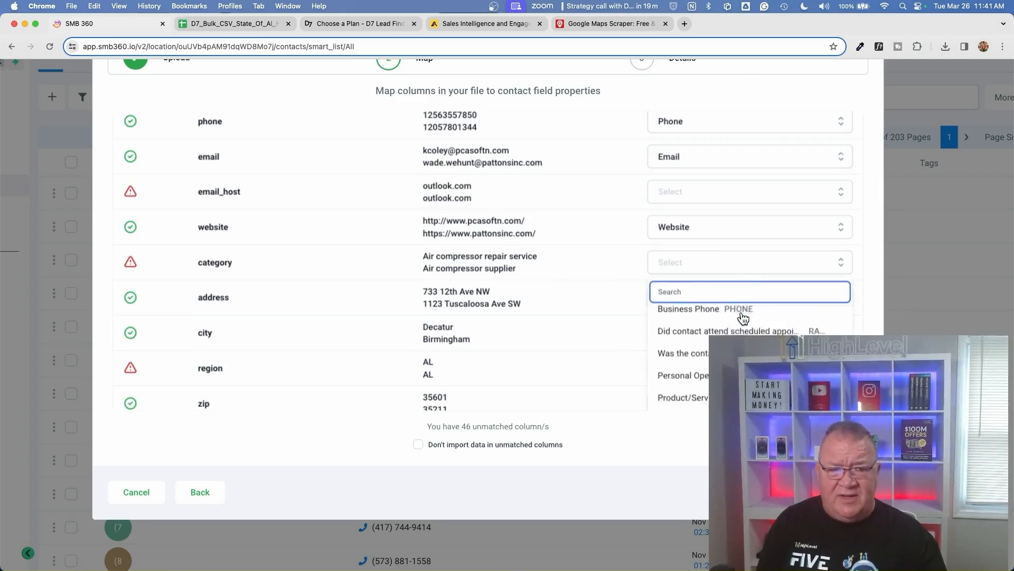
scroll(742, 318, "up", 10)
left_click(571, 297)
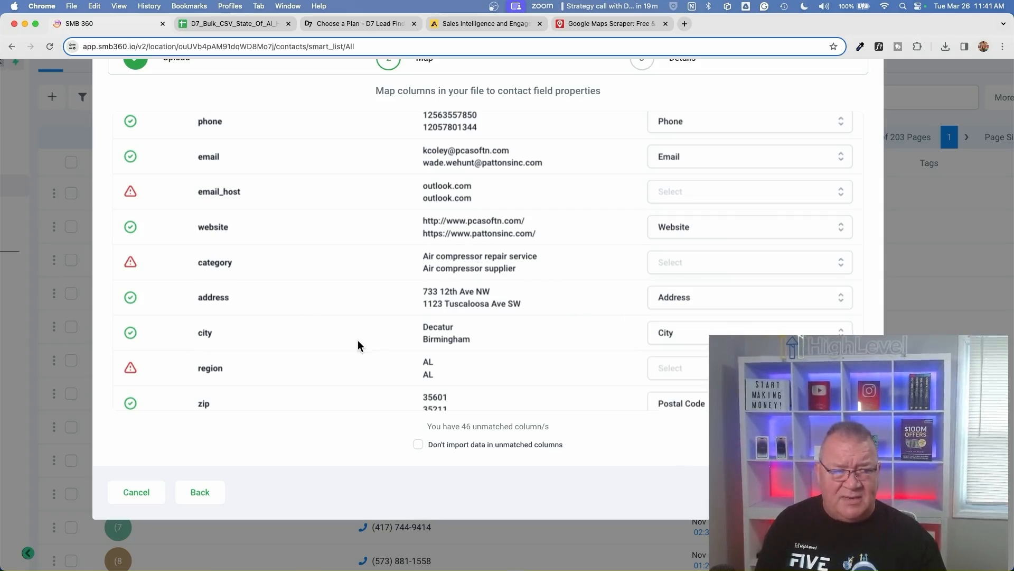
Step: Map the region column to the State contact field
left_click_drag(198, 368, 236, 368)
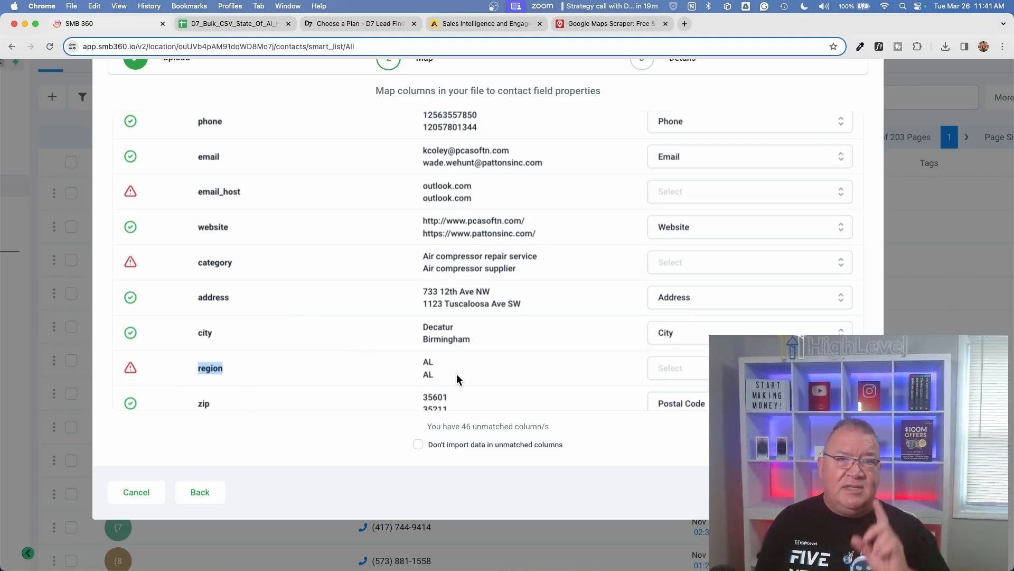
scroll(456, 372, "down", 5)
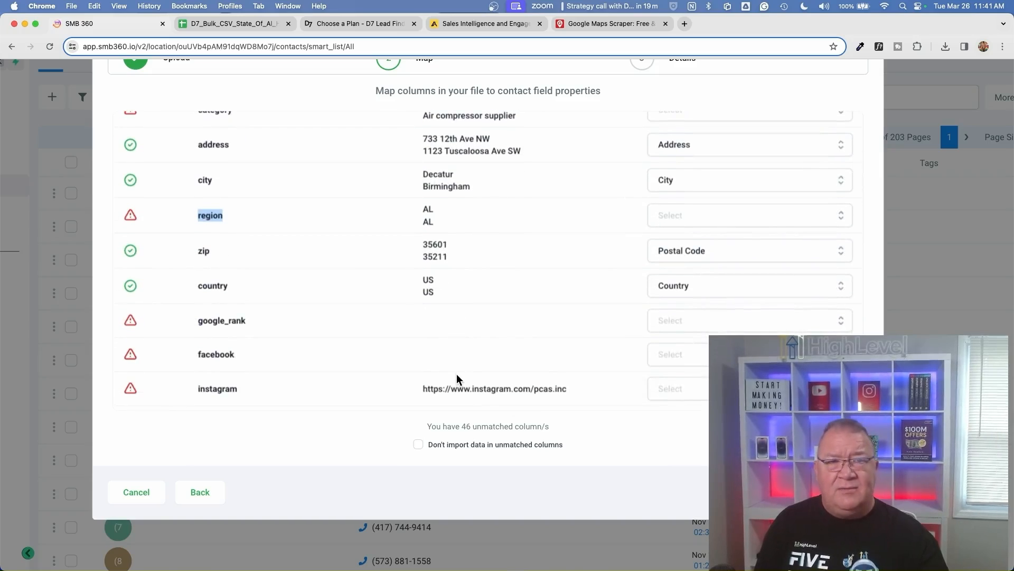
left_click(700, 218)
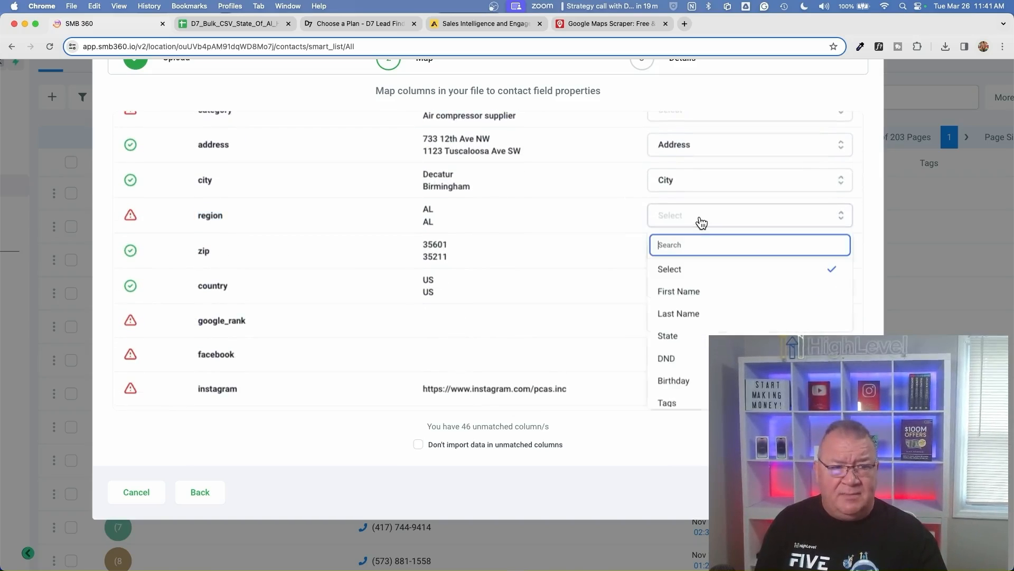
left_click(680, 336)
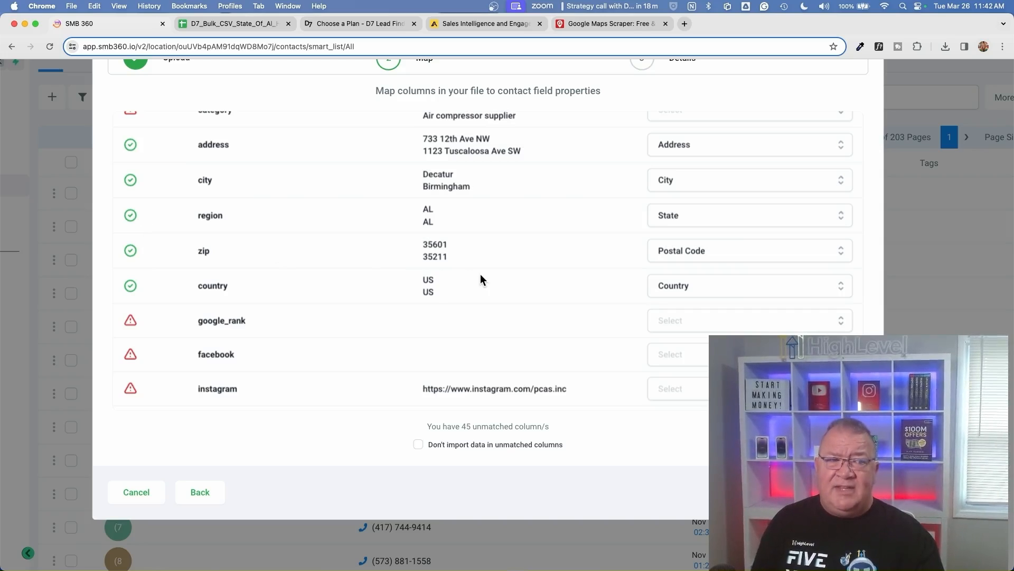
Step: Check the remaining unmatched columns down to search_city and map the google_rank column to the Google-Rating custom field
scroll(480, 274, "down", 20)
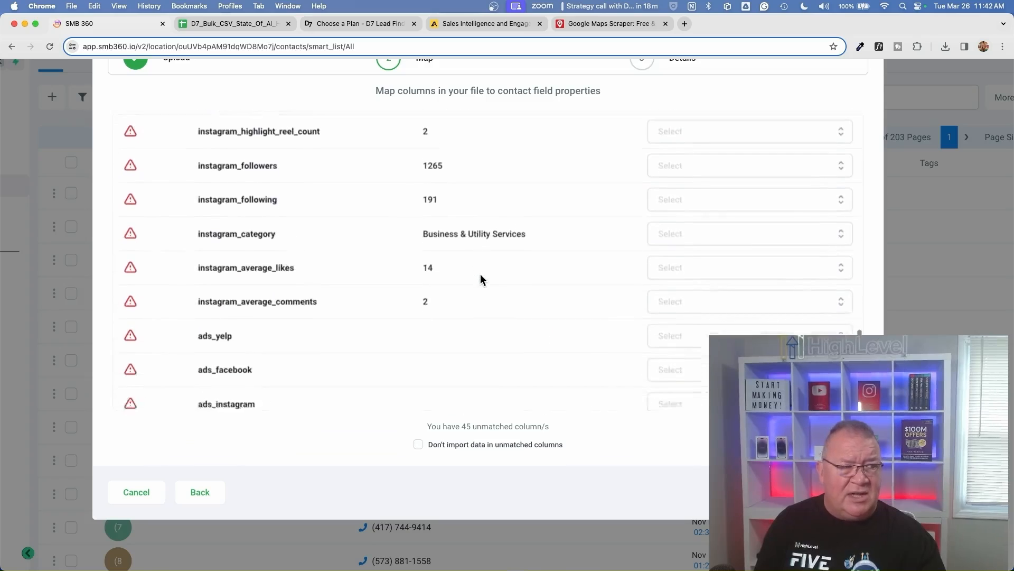
scroll(481, 274, "down", 4)
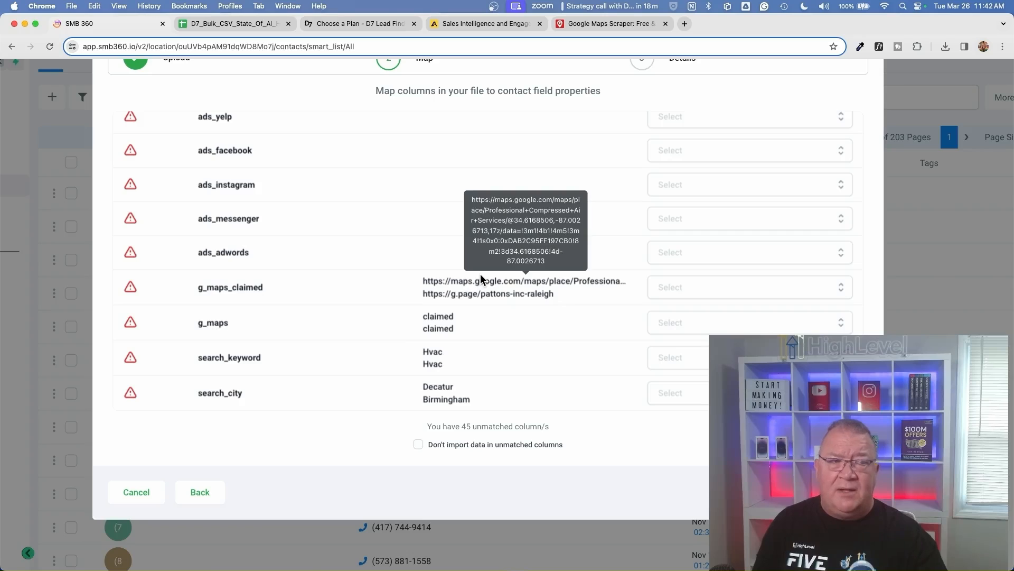
scroll(480, 274, "up", 15)
scroll(481, 273, "up", 15)
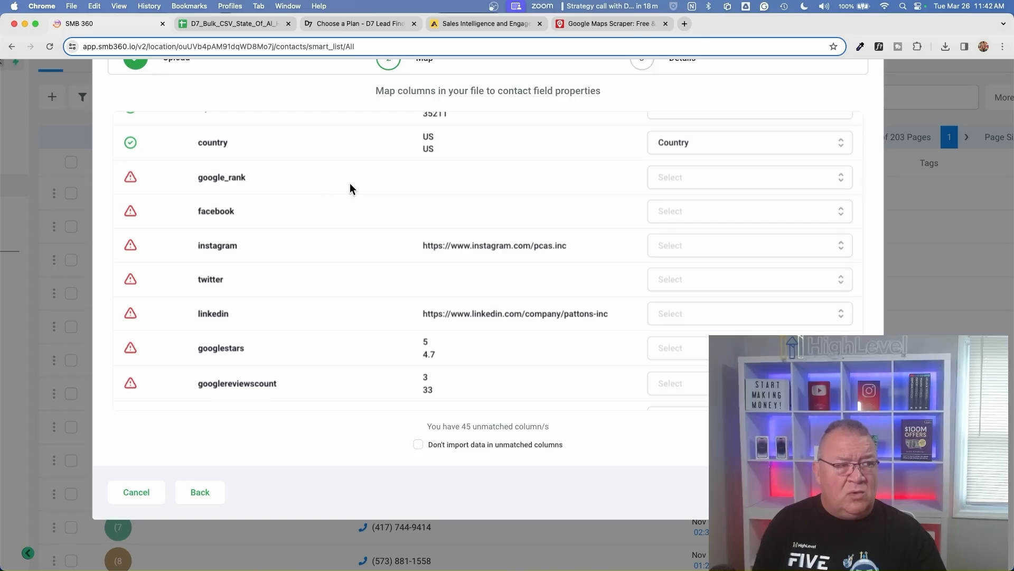
left_click(774, 181)
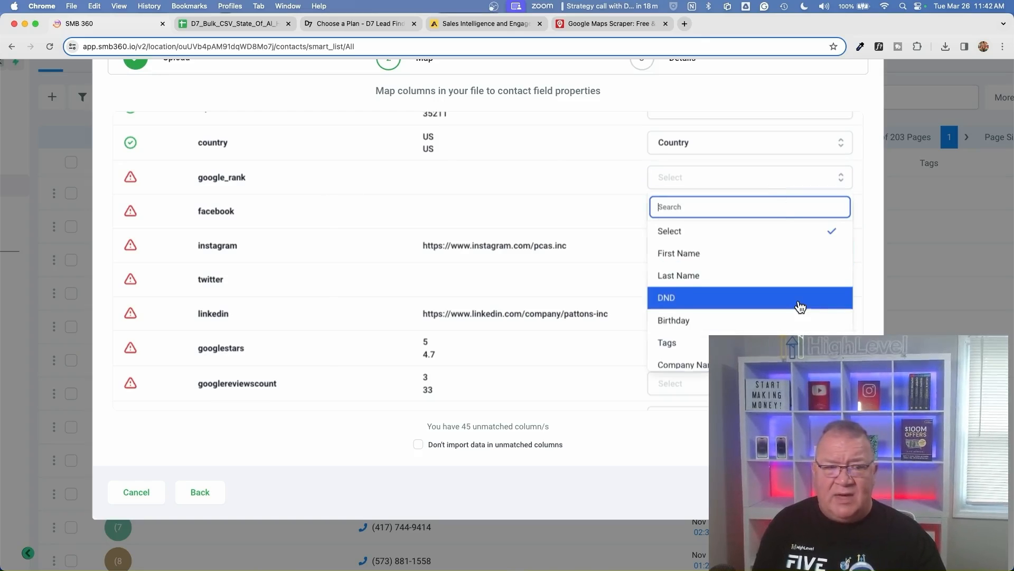
scroll(799, 306, "down", 6)
scroll(801, 306, "down", 8)
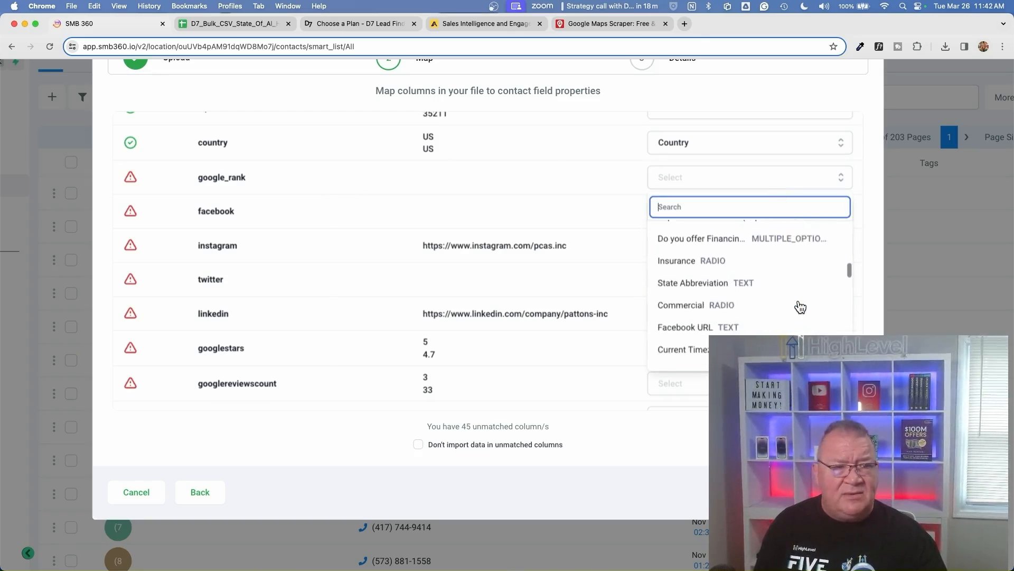
scroll(800, 307, "down", 8)
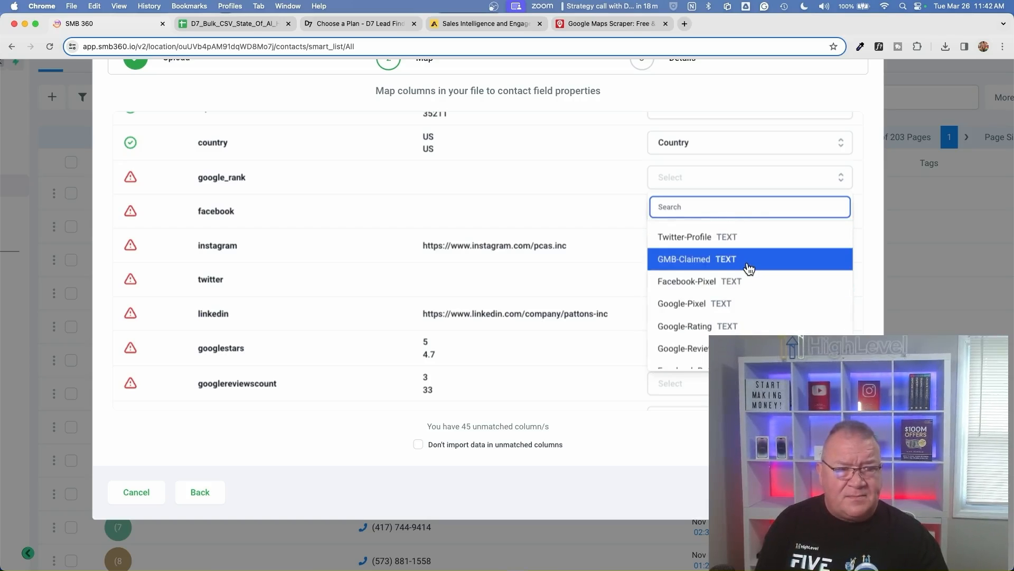
left_click(675, 328)
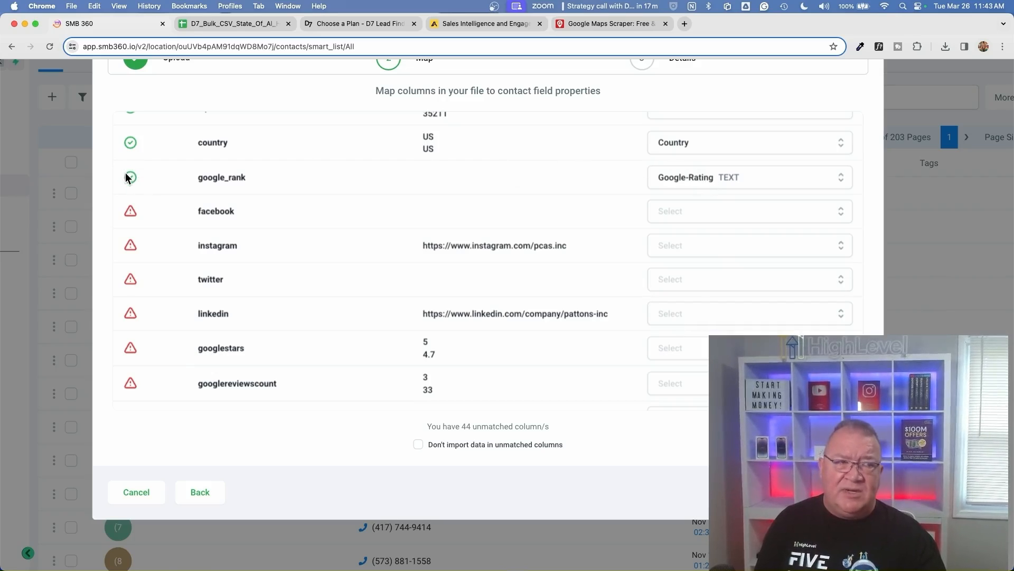
Step: Map the facebook column to the Facebook-Profile custom field
left_click(782, 216)
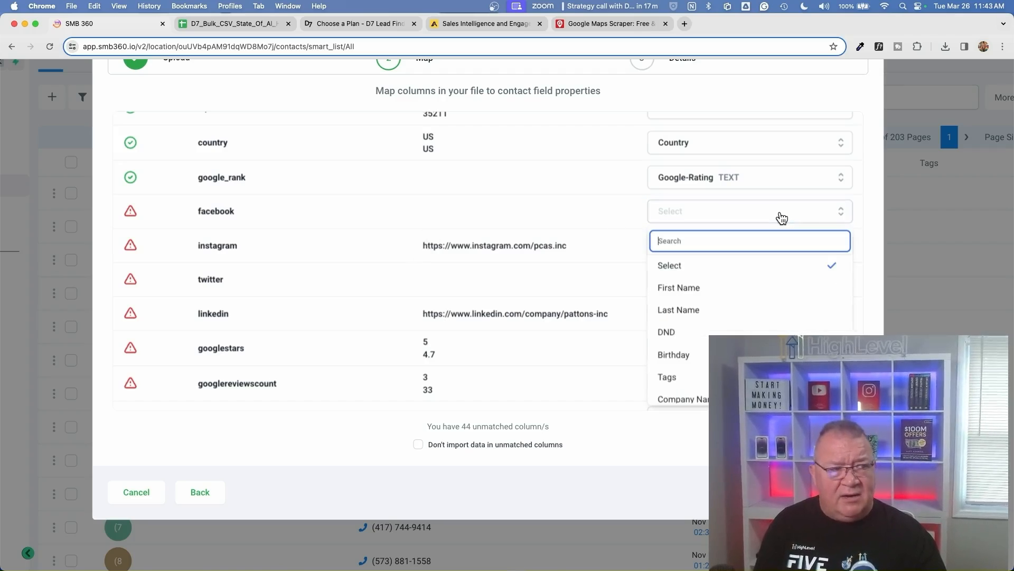
scroll(764, 328, "down", 5)
scroll(764, 330, "down", 8)
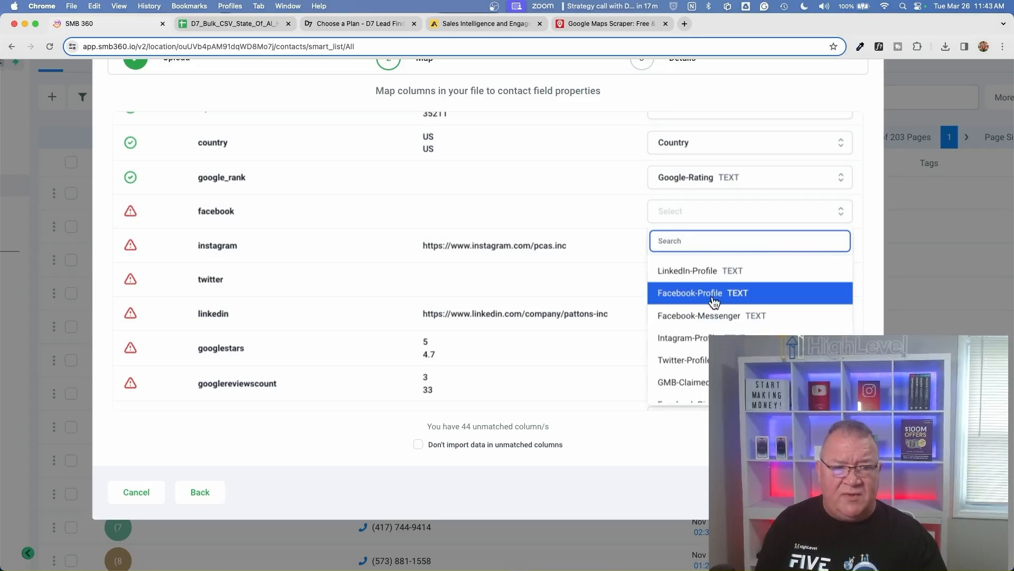
left_click(708, 294)
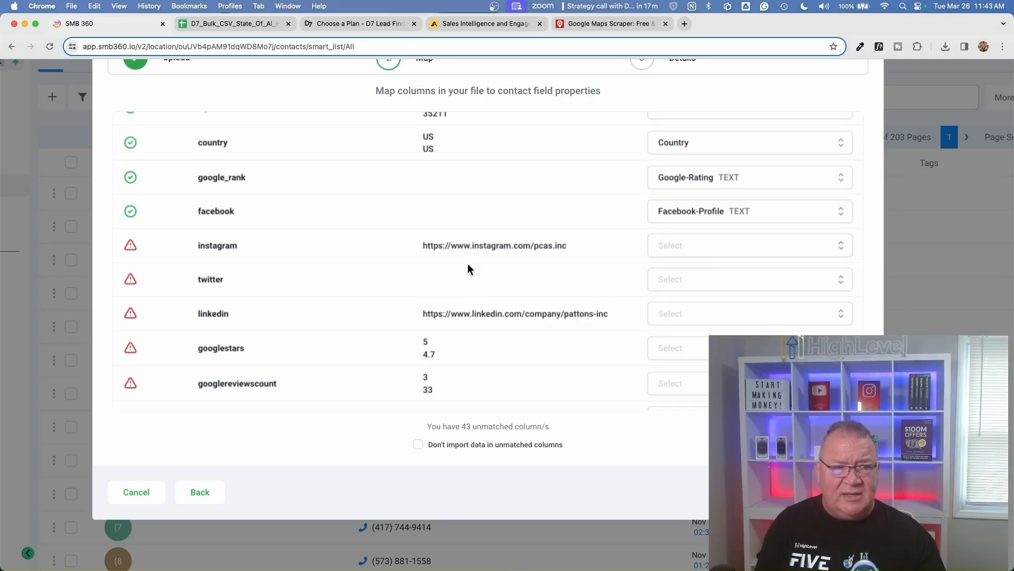
Step: Map the instagram column to the Intagram-Profile custom field
left_click(702, 244)
scroll(750, 313, "down", 15)
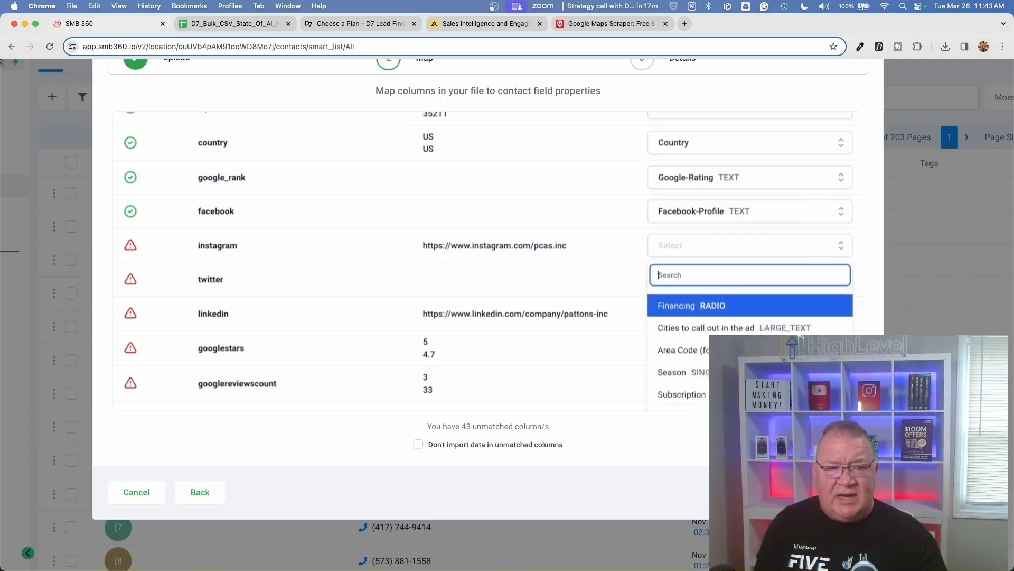
scroll(679, 326, "down", 2)
scroll(680, 325, "up", 1)
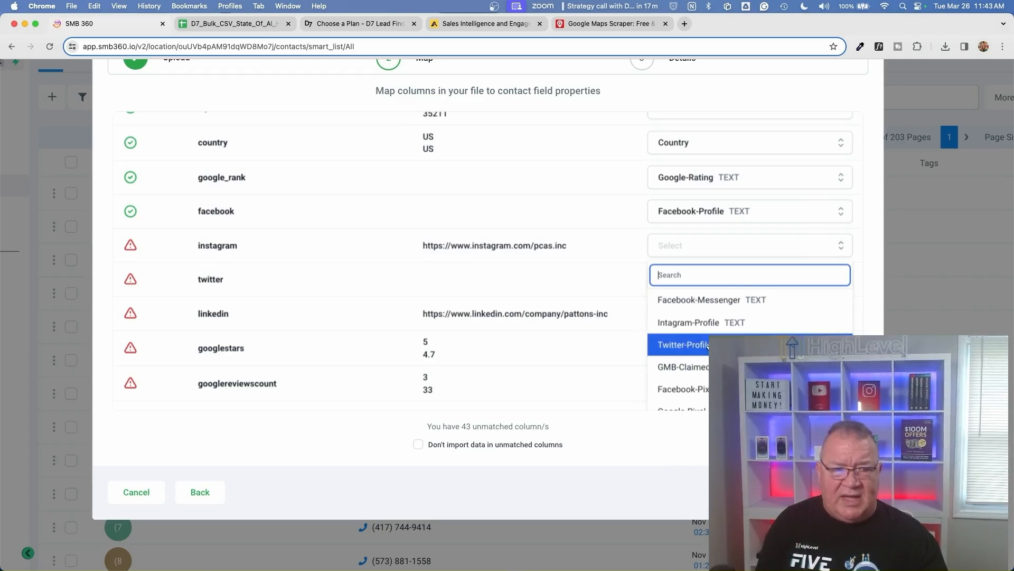
left_click(679, 322)
Step: Map the twitter column to the Twitter-Profile custom field
left_click(673, 285)
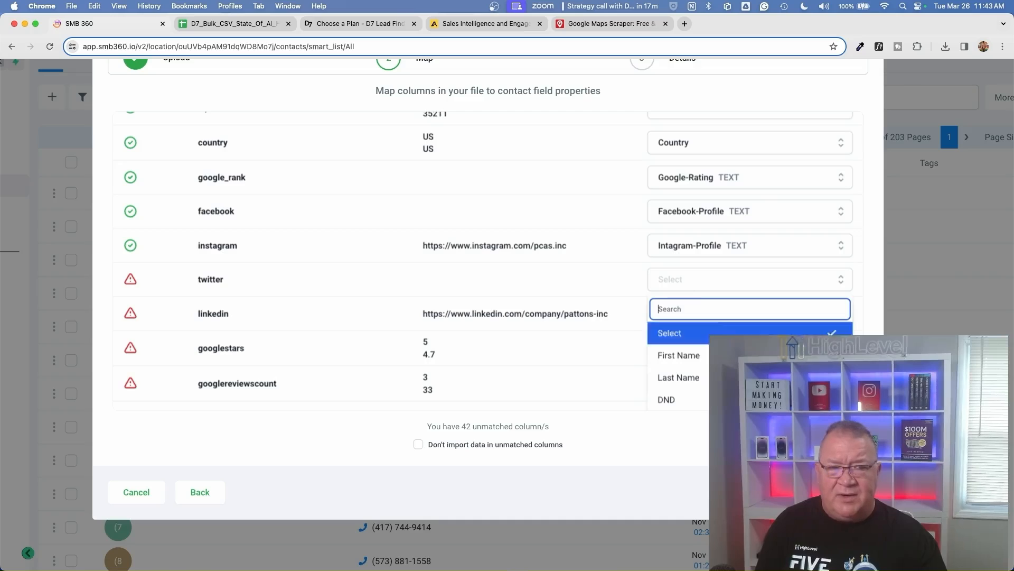
scroll(800, 338, "down", 10)
scroll(800, 338, "down", 10)
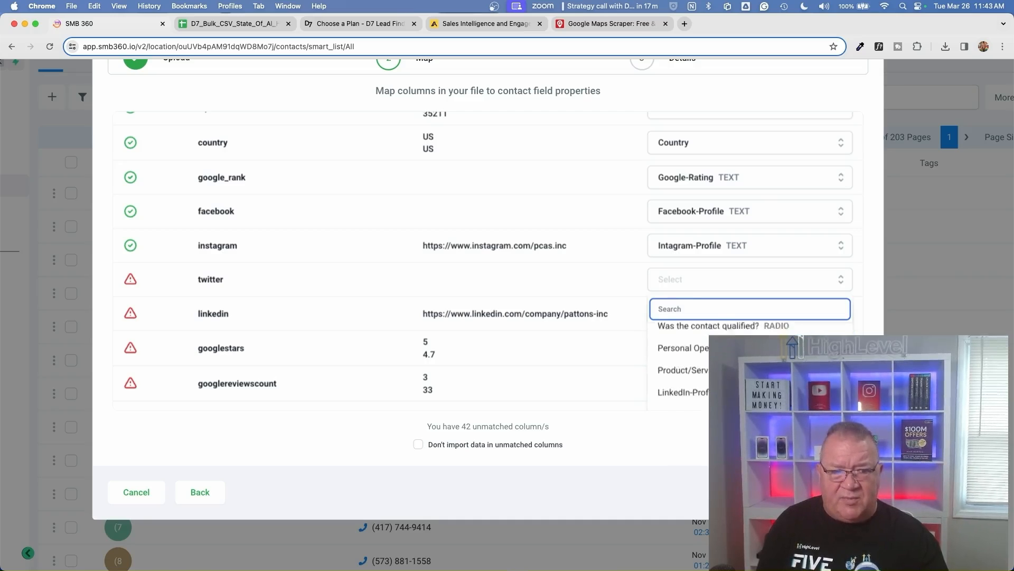
left_click(700, 357)
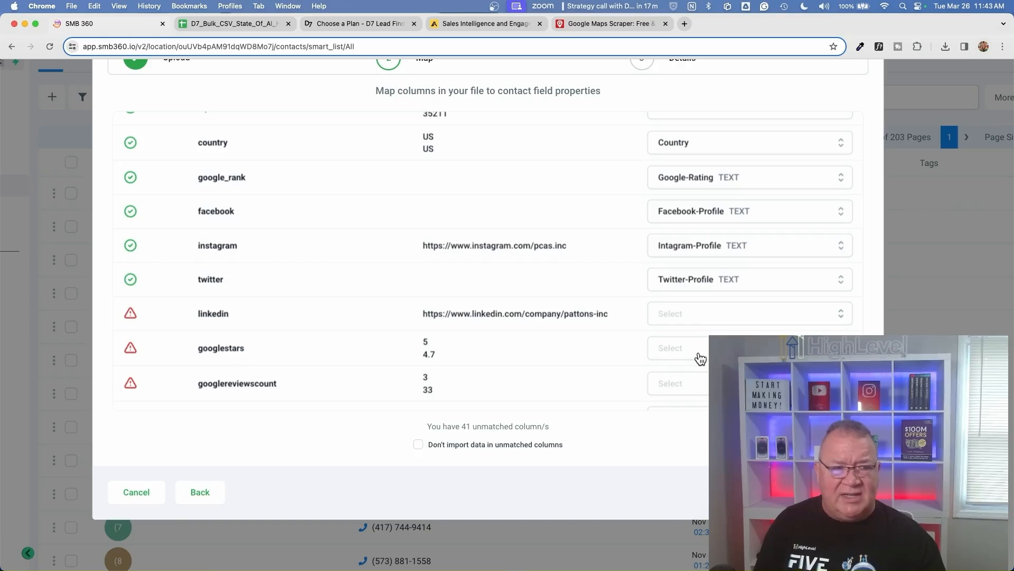
Step: Map the linkedin column to the LinkedIn-Profile custom field
left_click(677, 317)
scroll(751, 381, "down", 10)
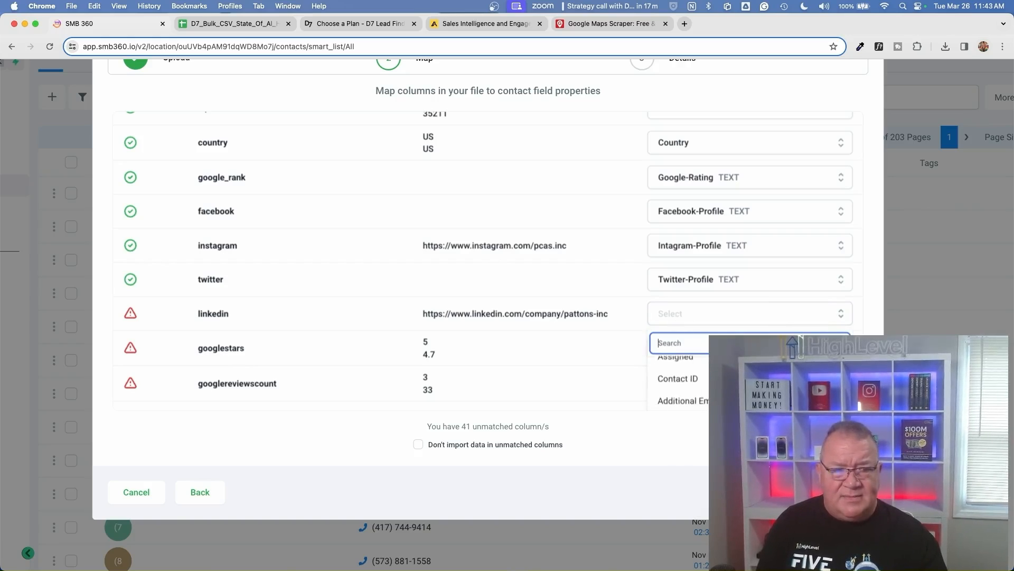
scroll(679, 381, "down", 10)
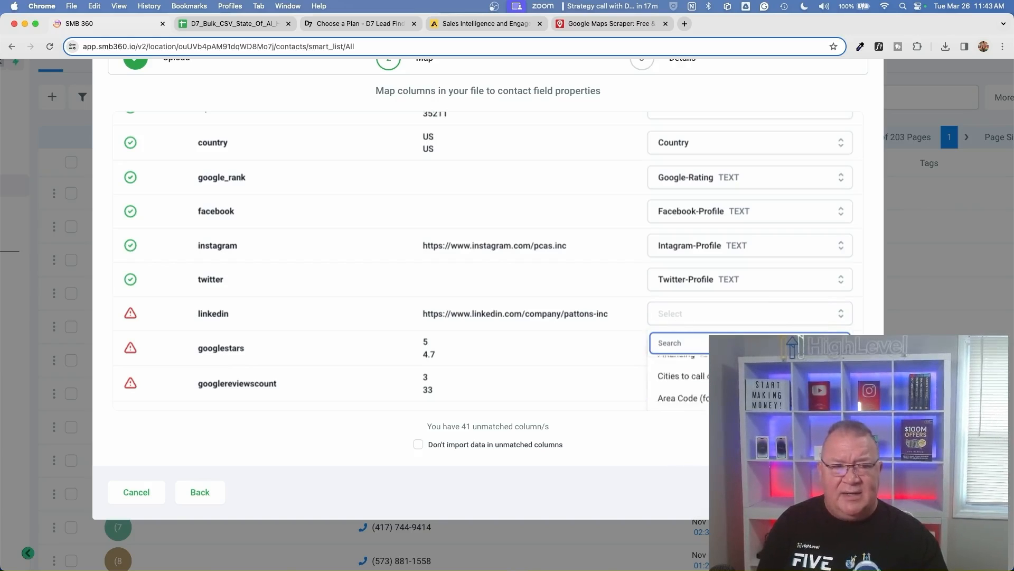
scroll(679, 375, "down", 5)
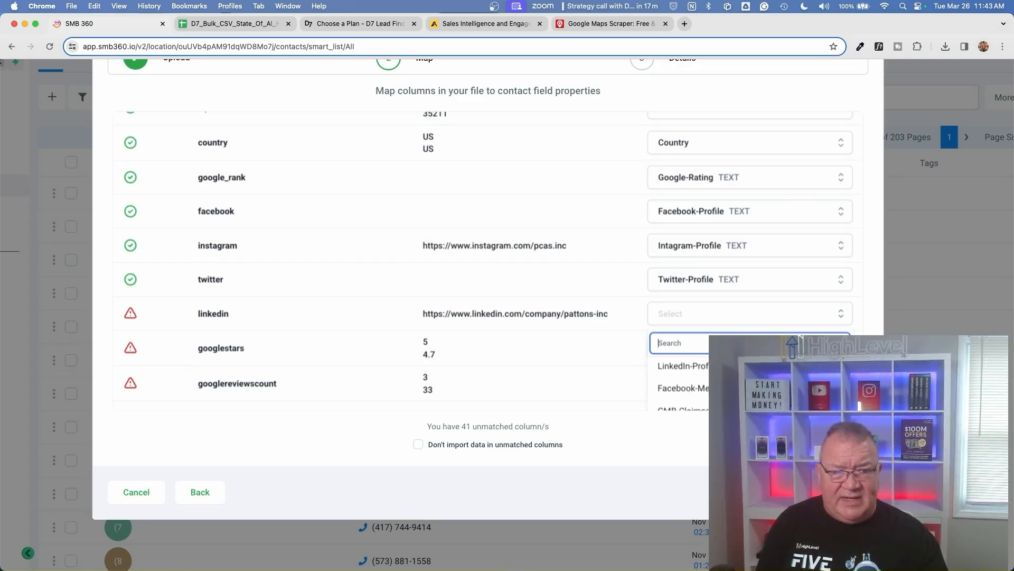
left_click(681, 366)
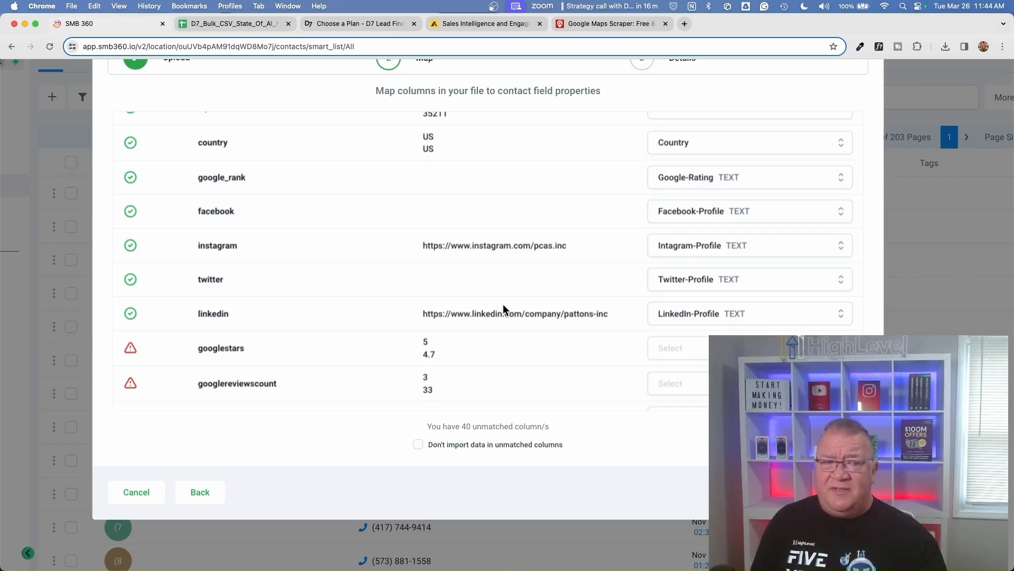
Step: Map the g_maps_claimed column near the end of the column list to the GMB-Claimed custom field
scroll(503, 309, "down", 3)
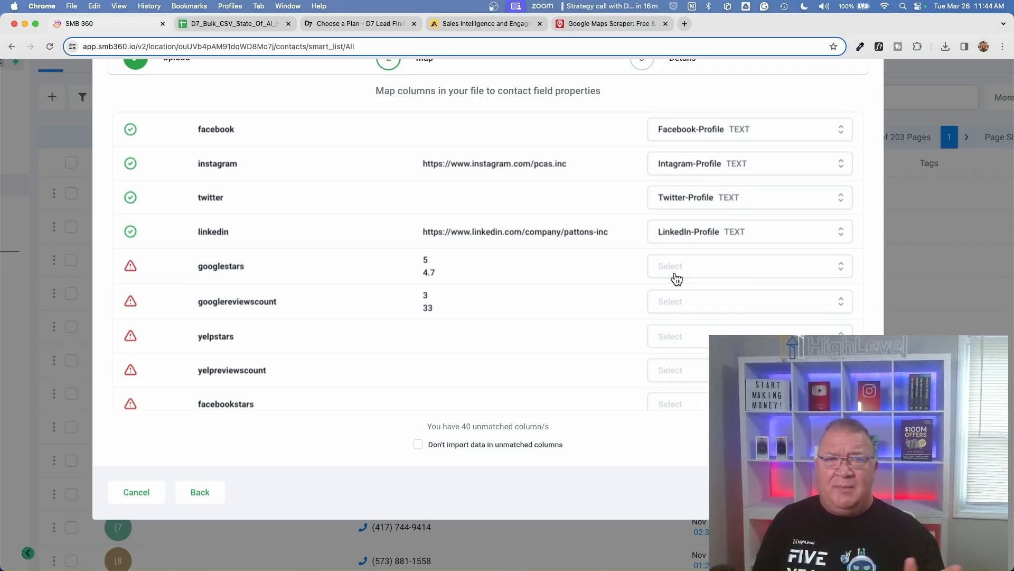
scroll(677, 279, "down", 10)
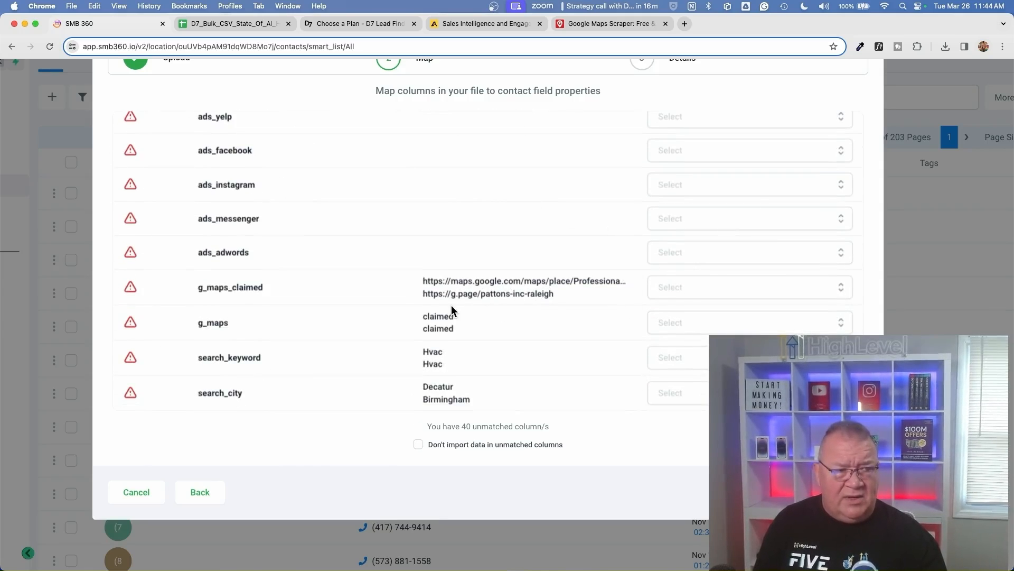
left_click(674, 290)
scroll(679, 385, "down", 10)
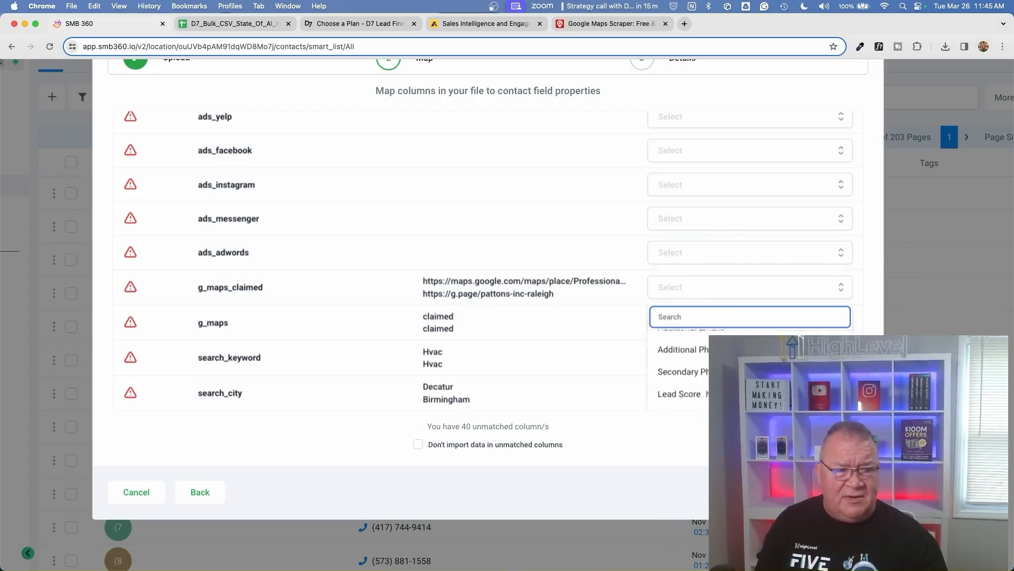
scroll(679, 385, "down", 10)
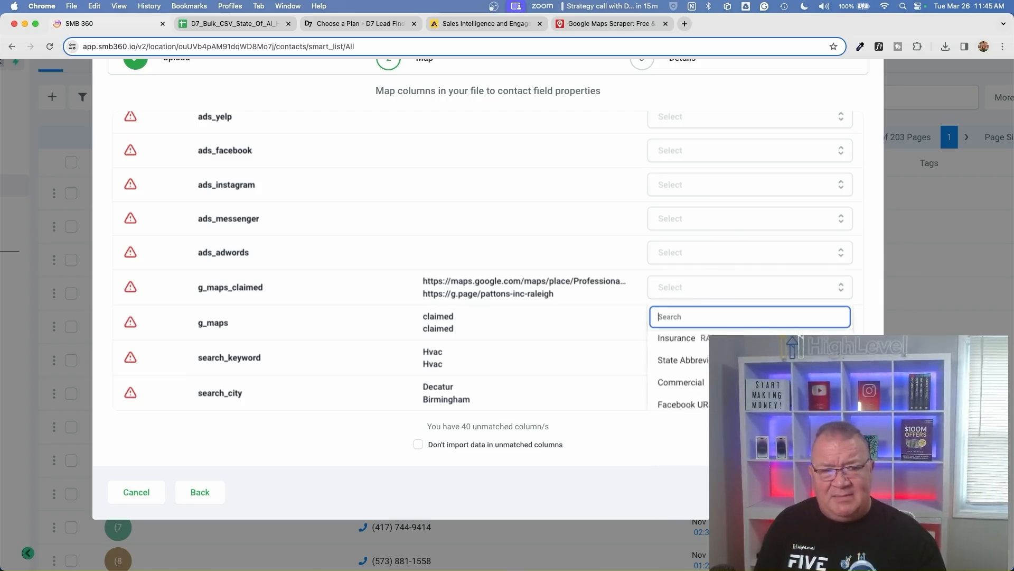
scroll(679, 385, "down", 10)
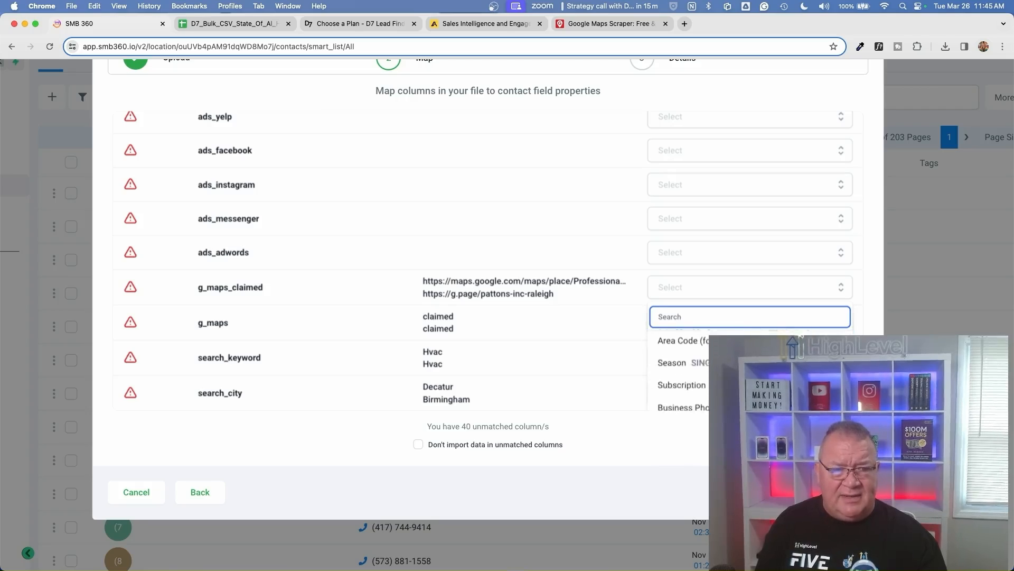
scroll(666, 357, "down", 2)
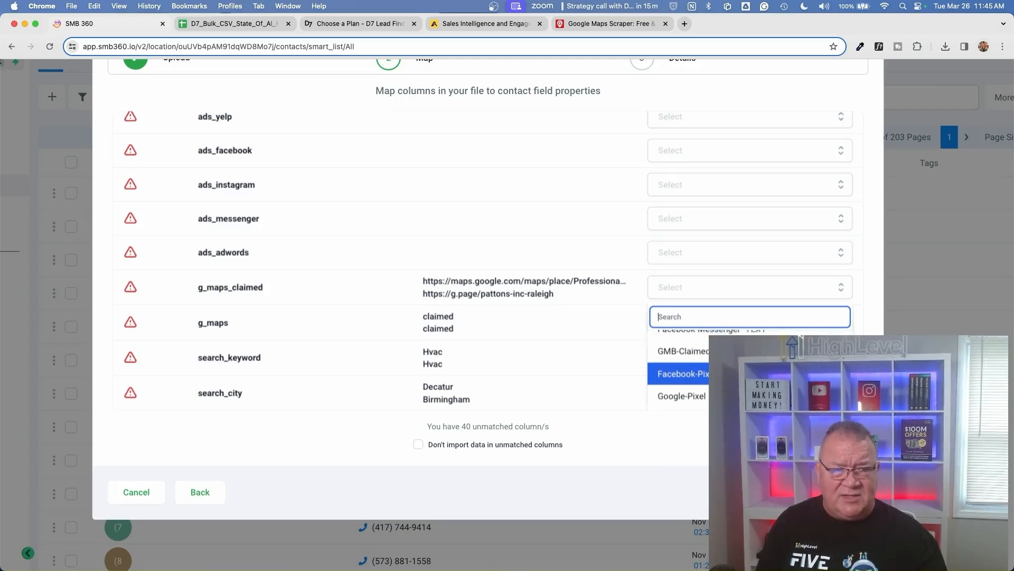
left_click(667, 357)
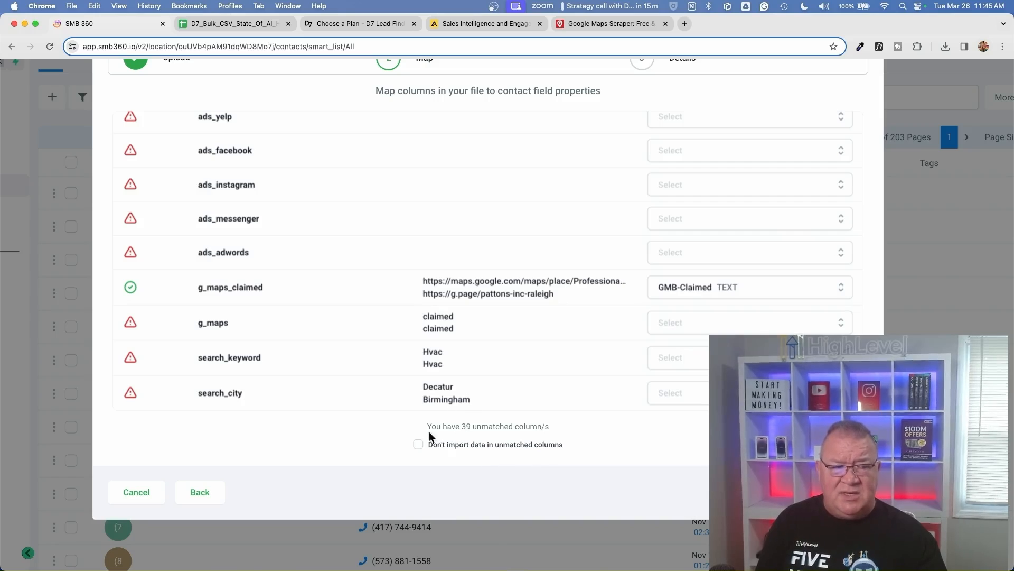
Step: Exclude the data in unmatched columns from the import and continue to the final import details
scroll(430, 427, "up", 5)
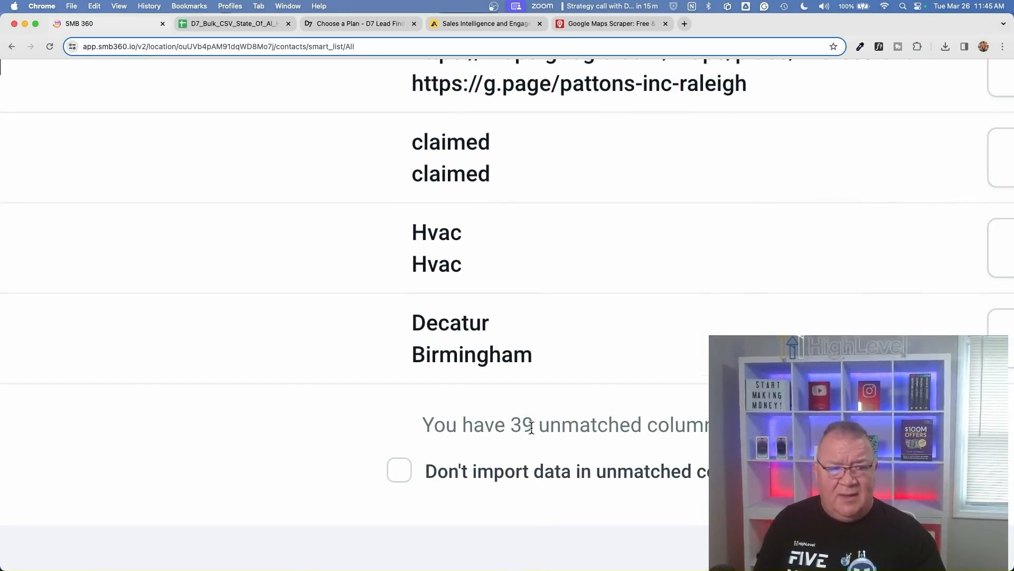
left_click_drag(510, 424, 537, 425)
left_click(515, 429)
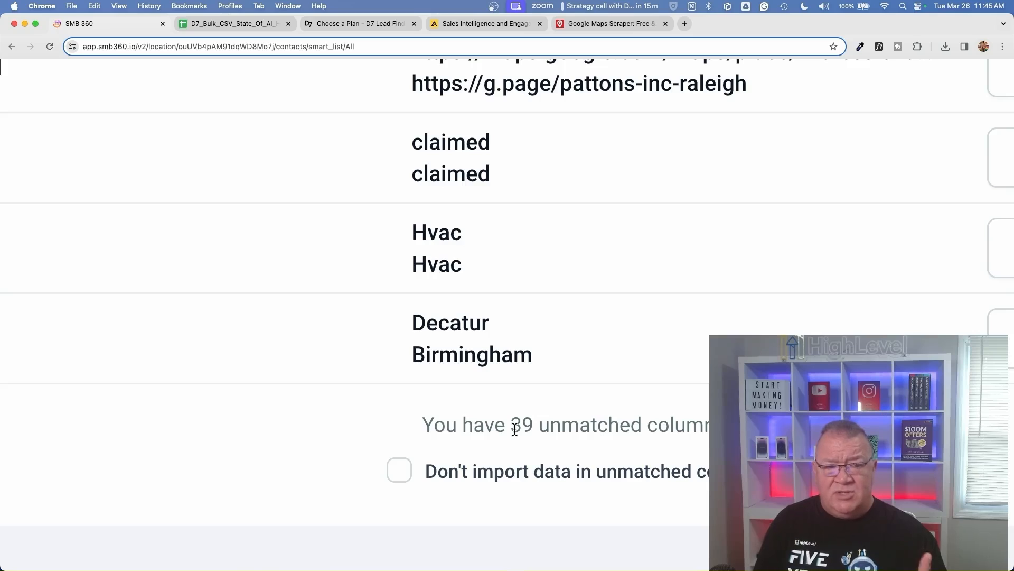
left_click(402, 472)
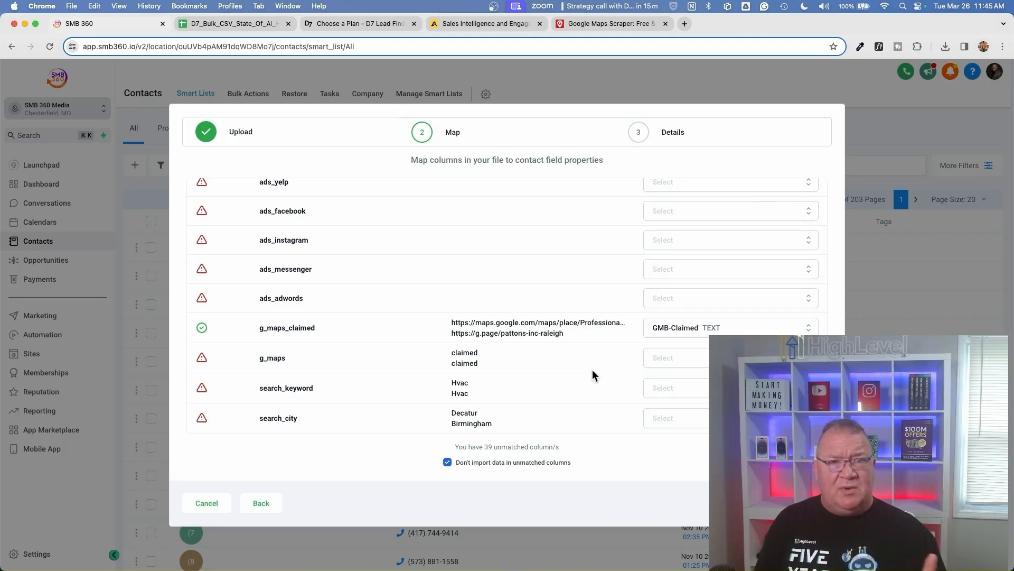
left_click(812, 503)
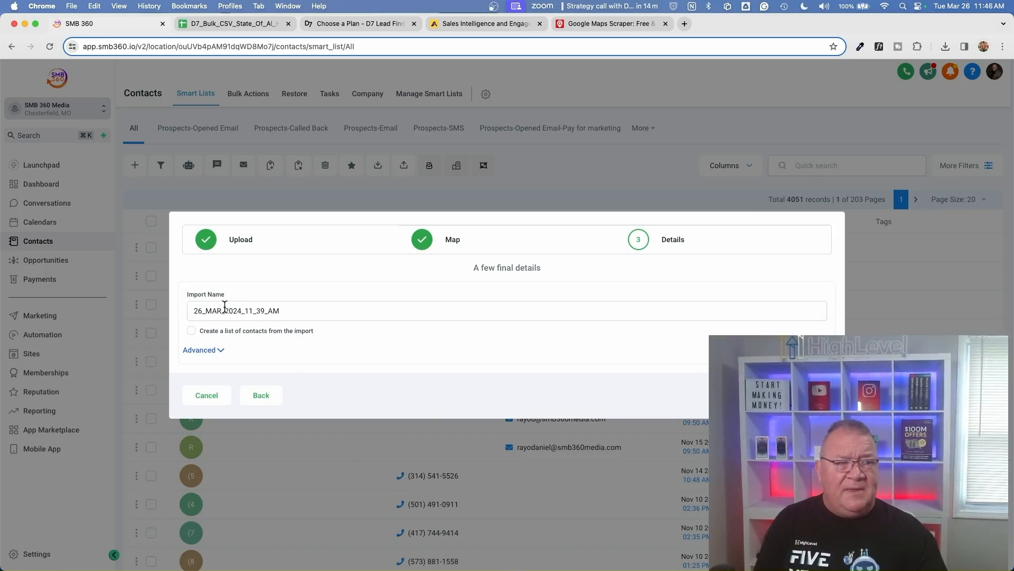
Step: Enable creating a list of contacts from the import and expand the advanced import options
left_click_drag(191, 311, 311, 310)
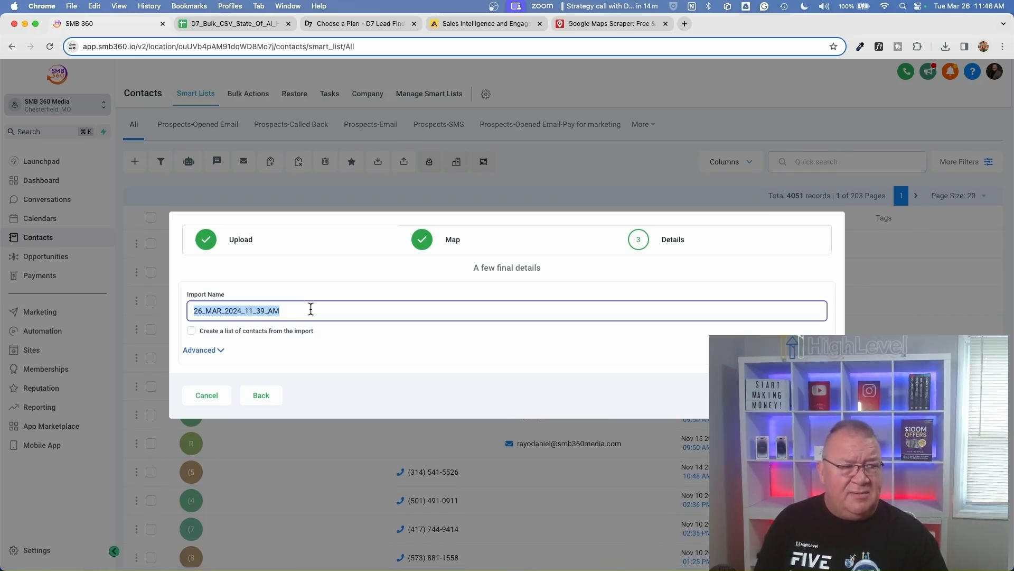
left_click(192, 331)
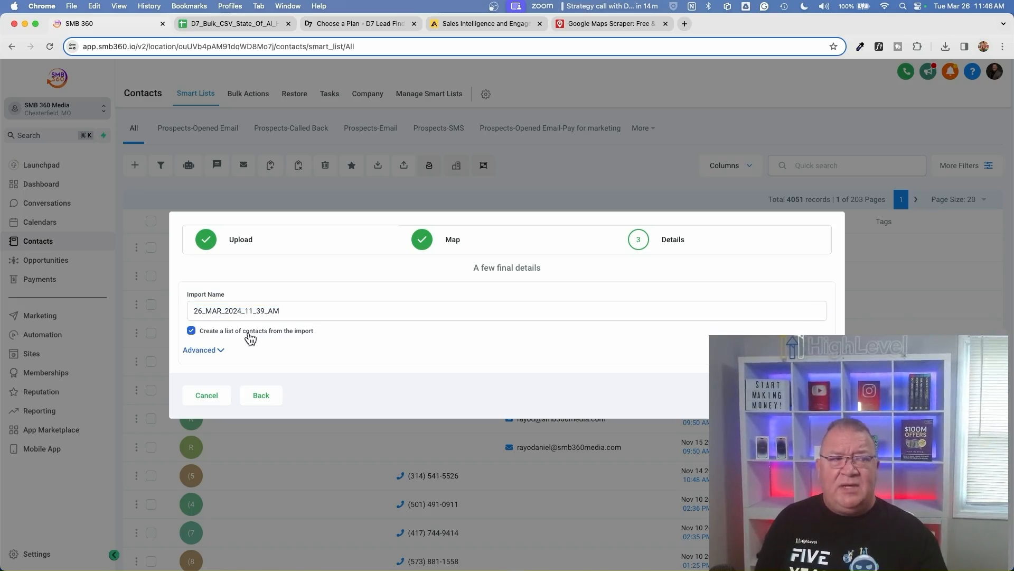
left_click(217, 351)
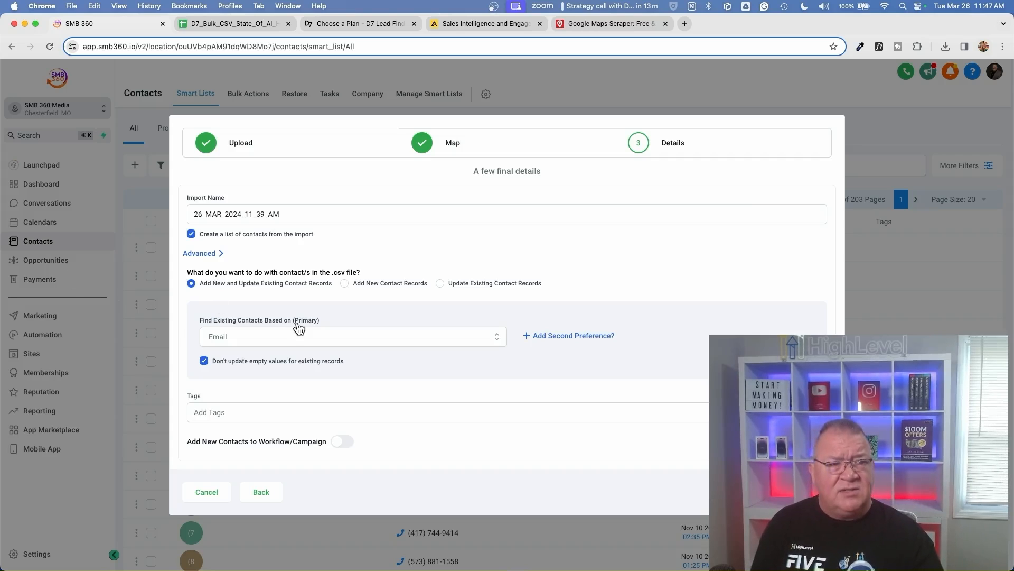
Step: Set the primary criterion for finding existing contacts to None
scroll(299, 329, "up", 1)
scroll(299, 328, "down", 1)
scroll(299, 328, "down", 1)
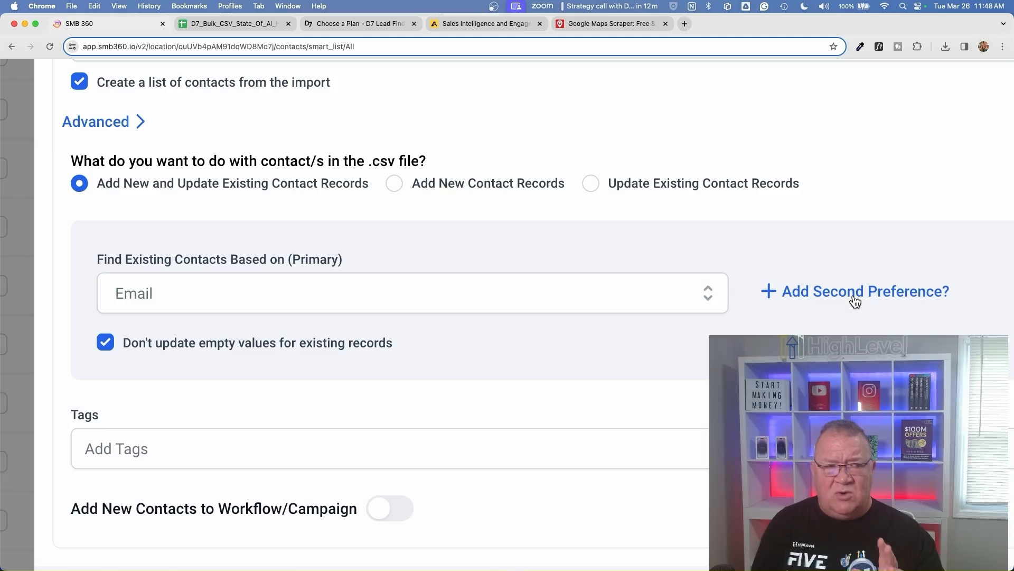
left_click(561, 294)
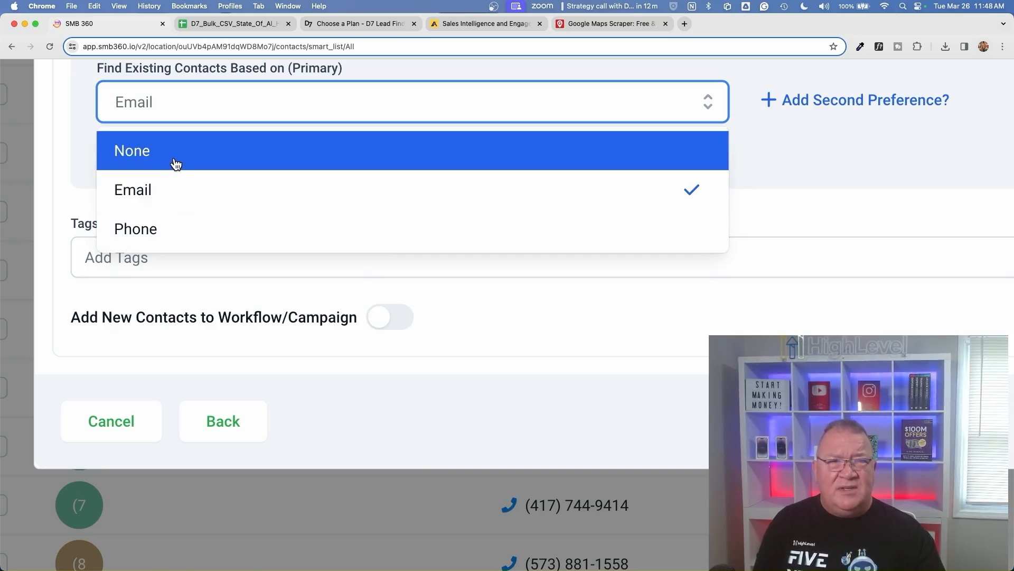
left_click(176, 165)
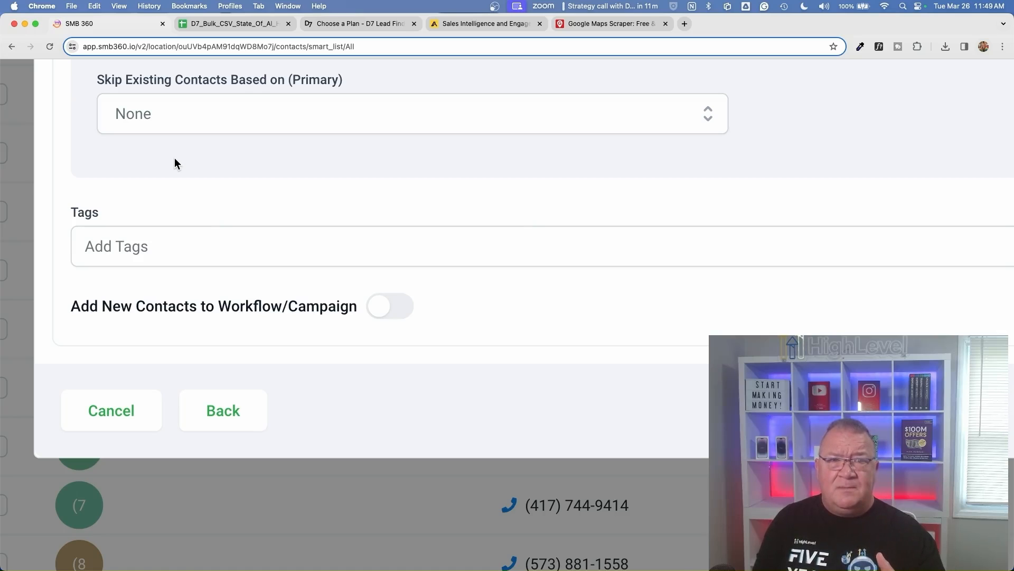
Step: Add the existing hvac tag to the imported contacts
scroll(457, 202, "up", 5)
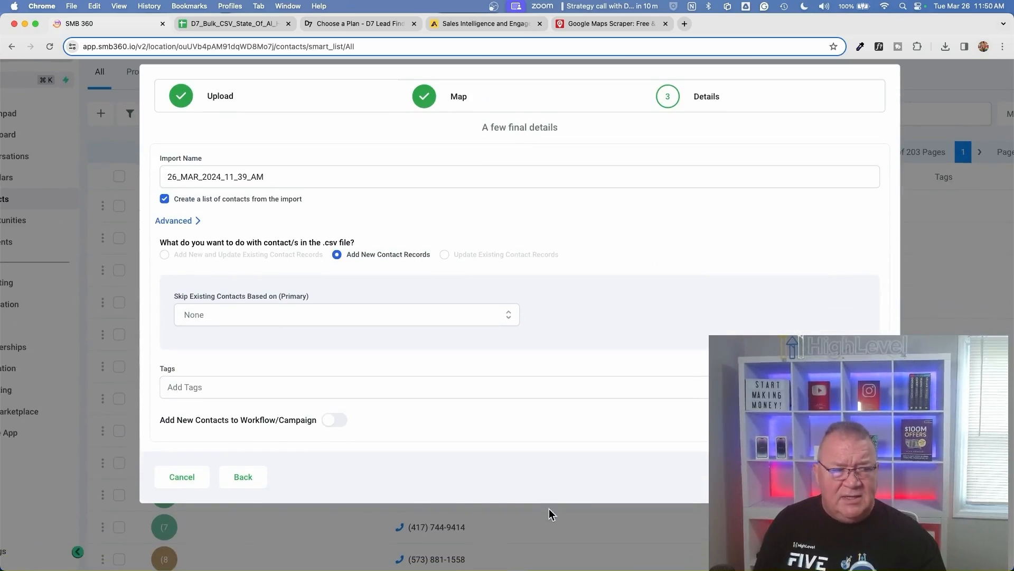
left_click(200, 386)
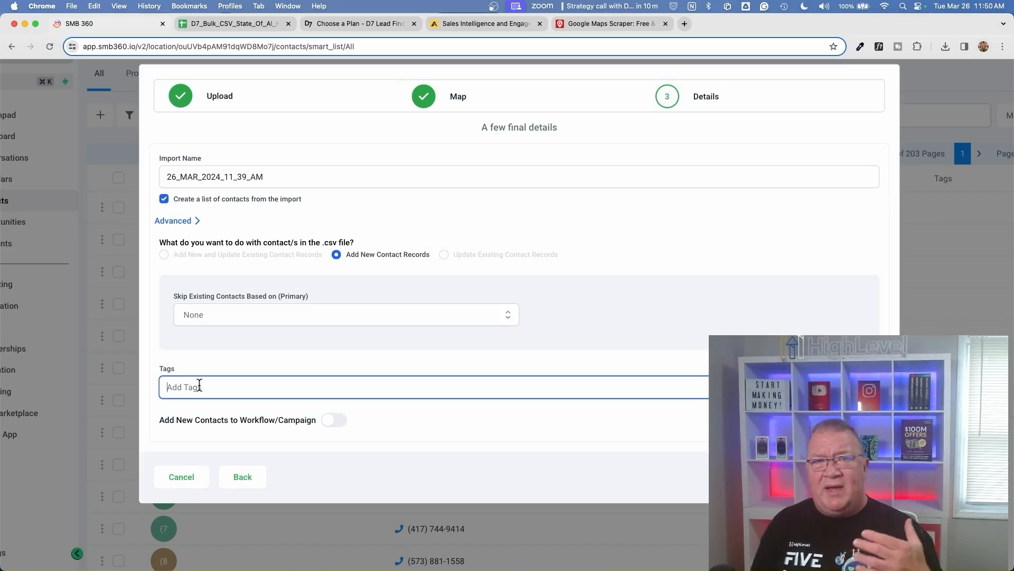
type("H")
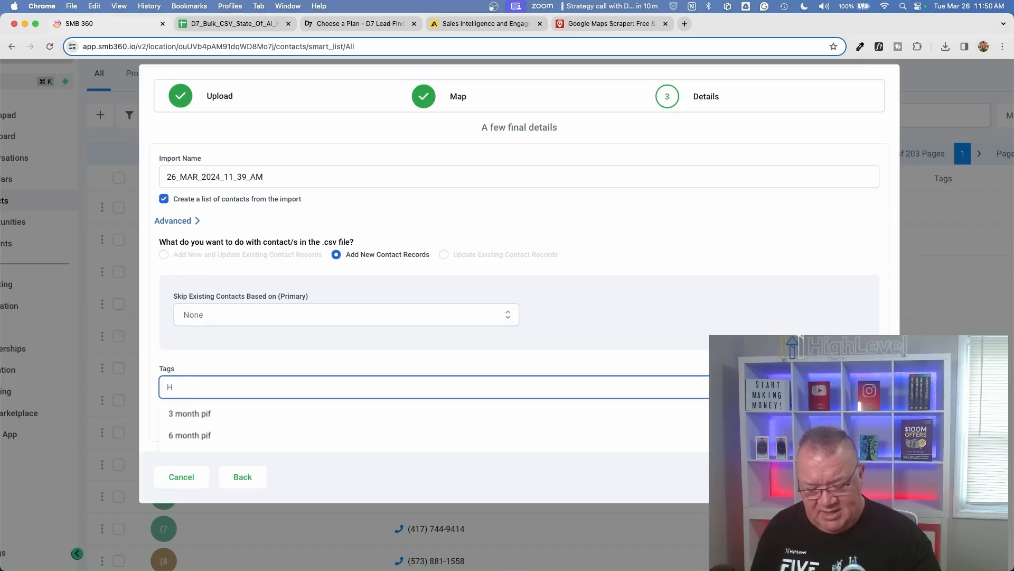
type("vac")
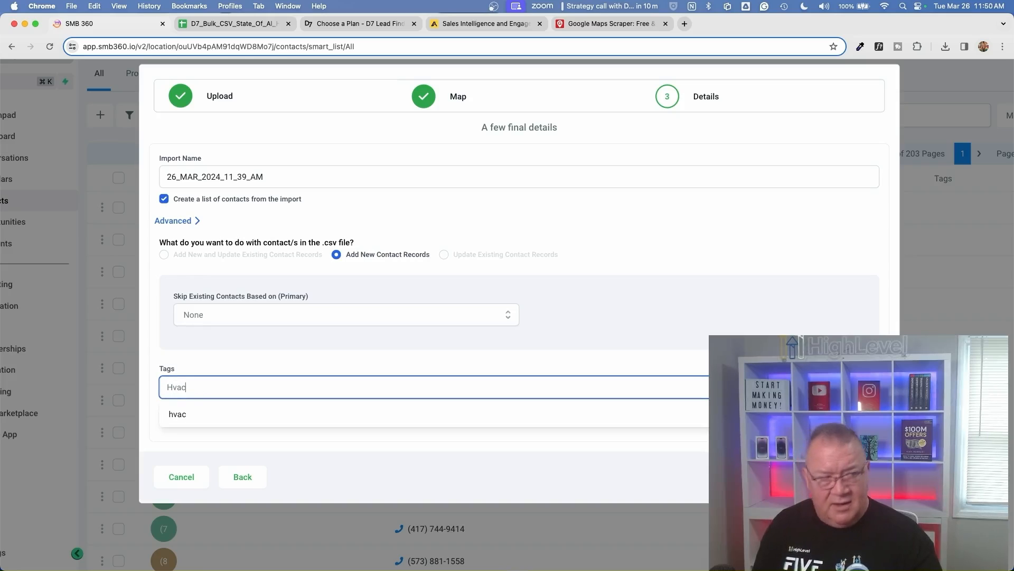
left_click(180, 415)
type("prto")
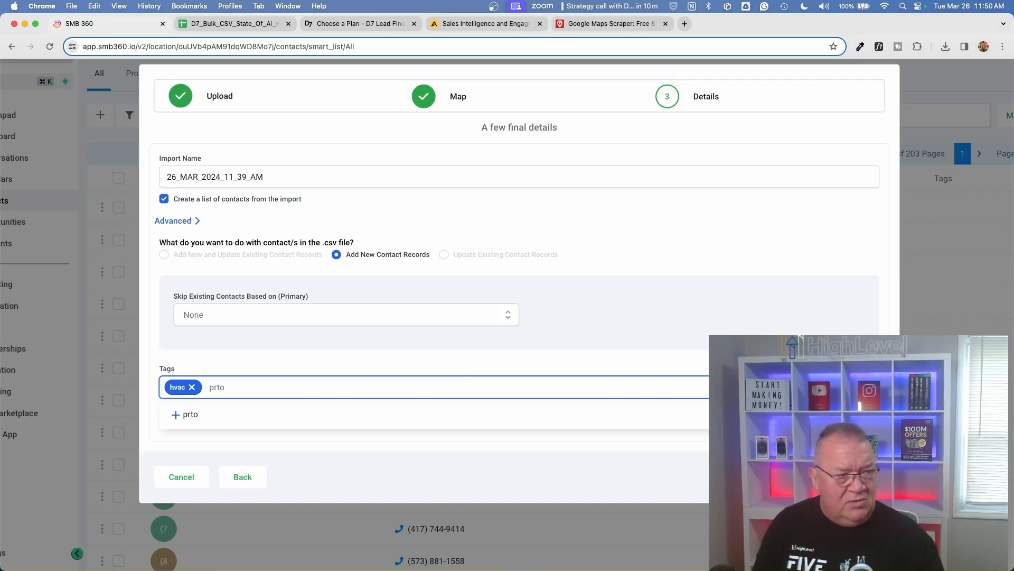
key("BackSpace")
key("BackSpace")
type("o")
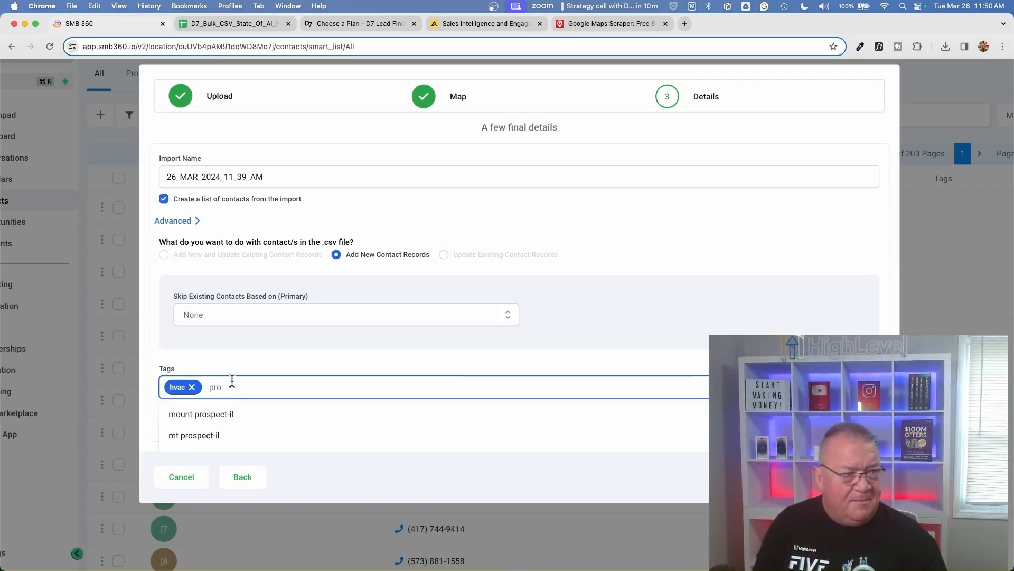
key("BackSpace")
key("BackSpace")
key("BackSpace")
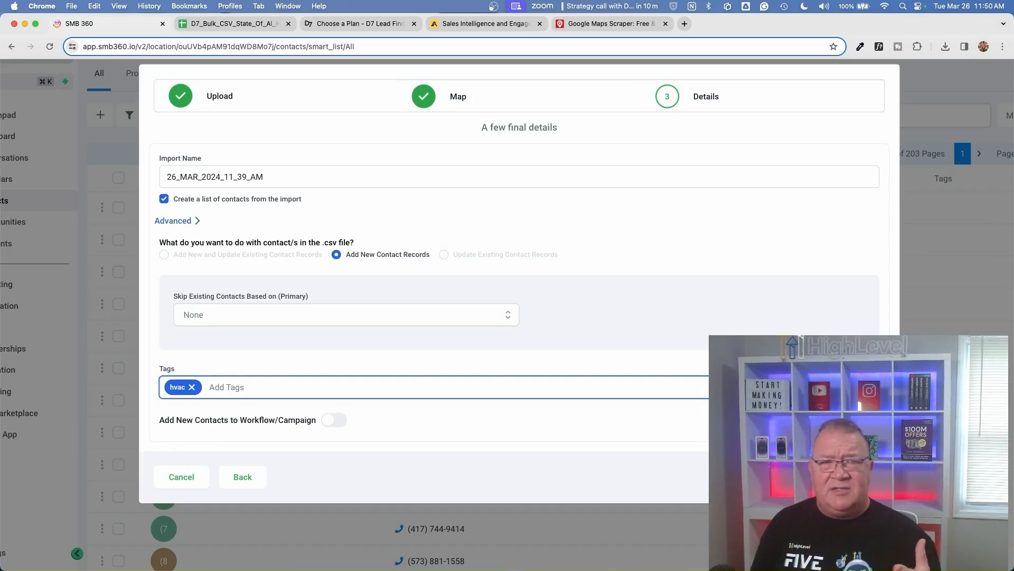
Step: Create a new prospect-al tag and add it to the imported contacts
type("pr")
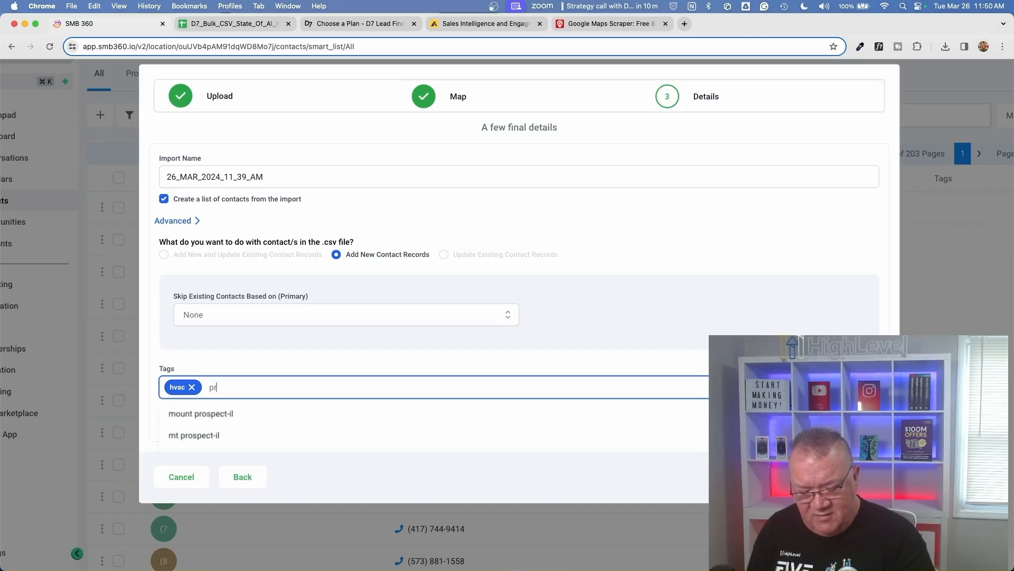
type("ospect-al")
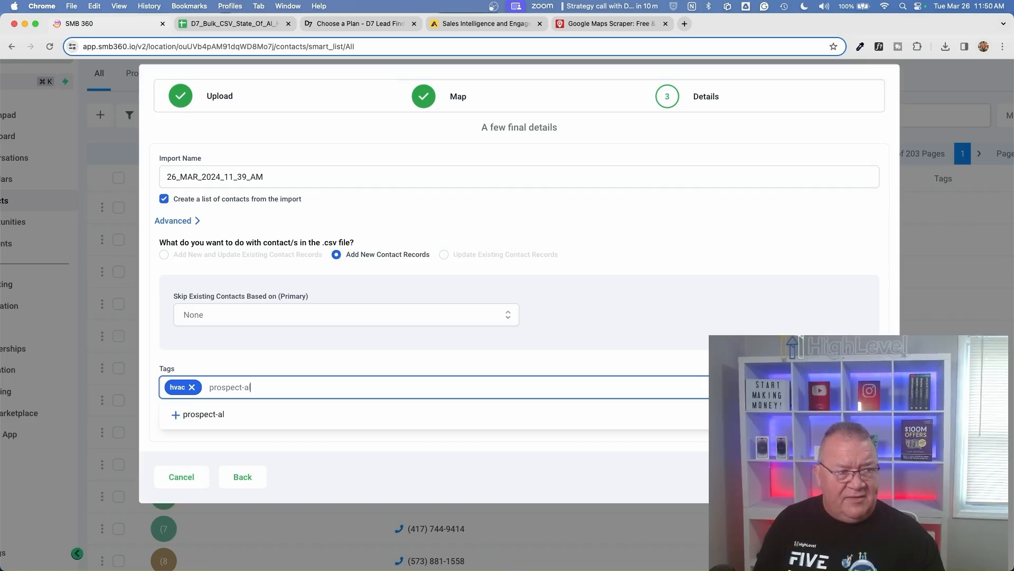
left_click(203, 415)
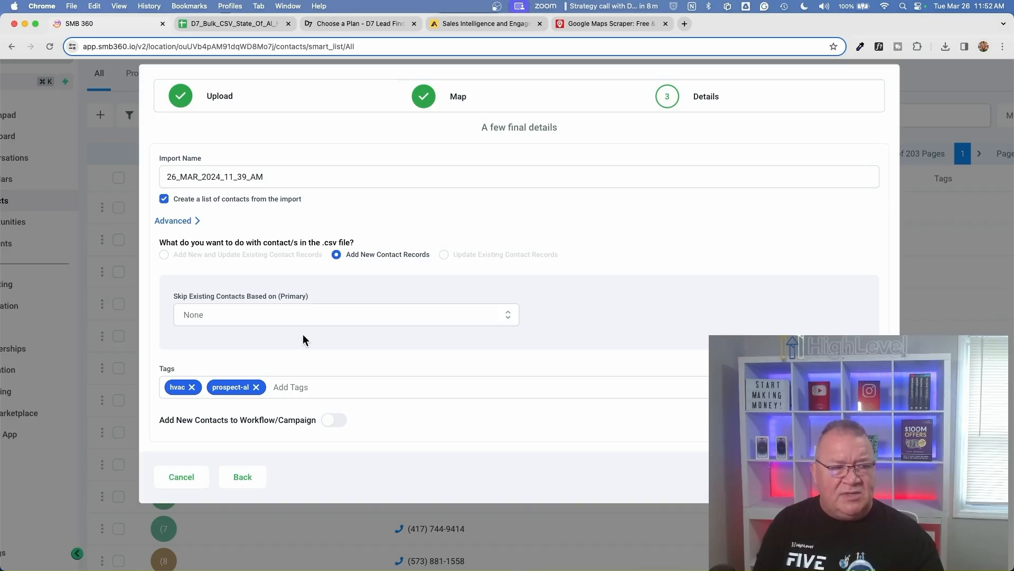
scroll(273, 426, "up", 5)
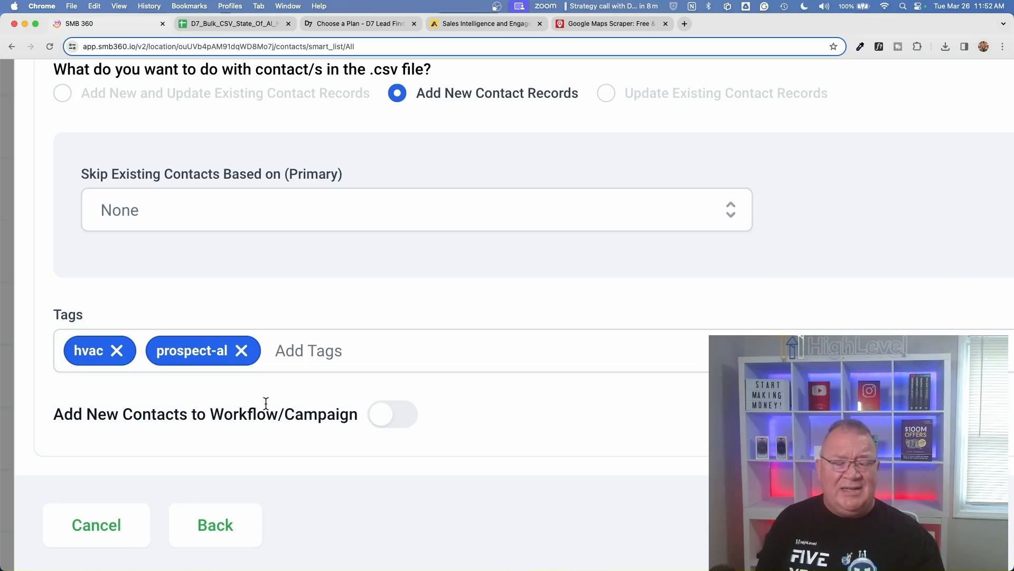
Step: Submit the contact import, view its progress in the bulk actions list, and reload the page to update the status
scroll(340, 327, "down", 5)
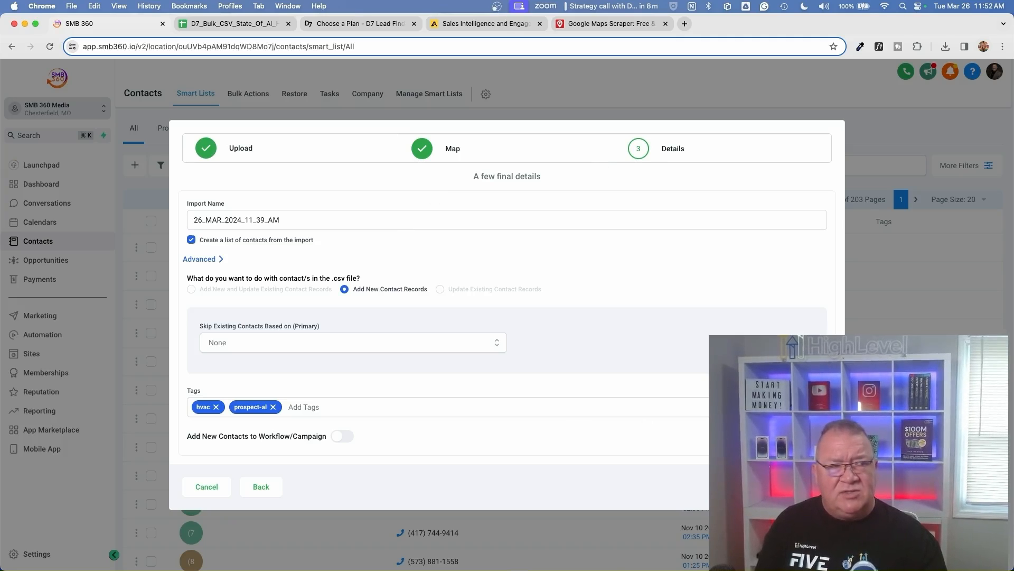
left_click(803, 487)
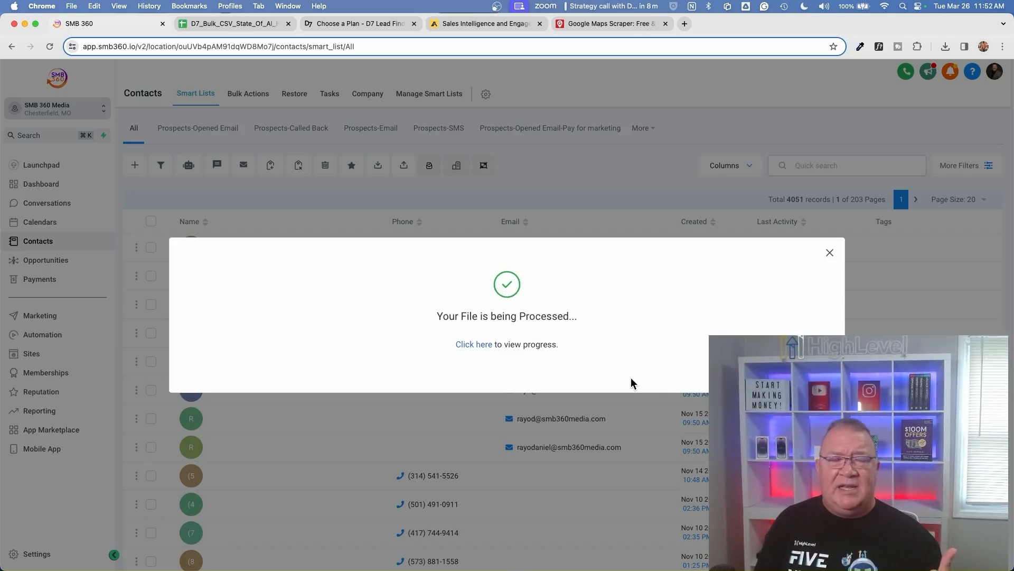
left_click(475, 344)
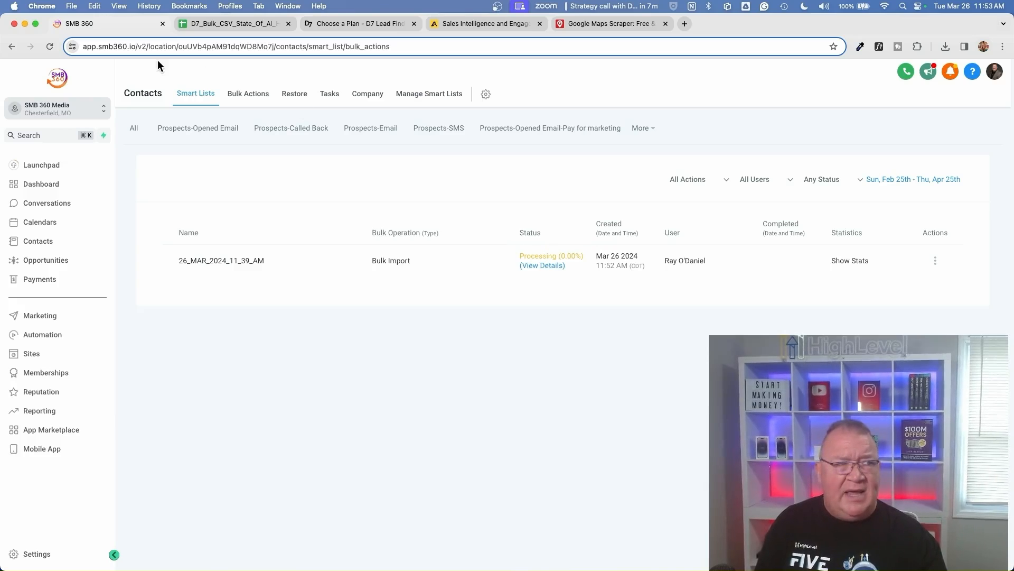
left_click(48, 45)
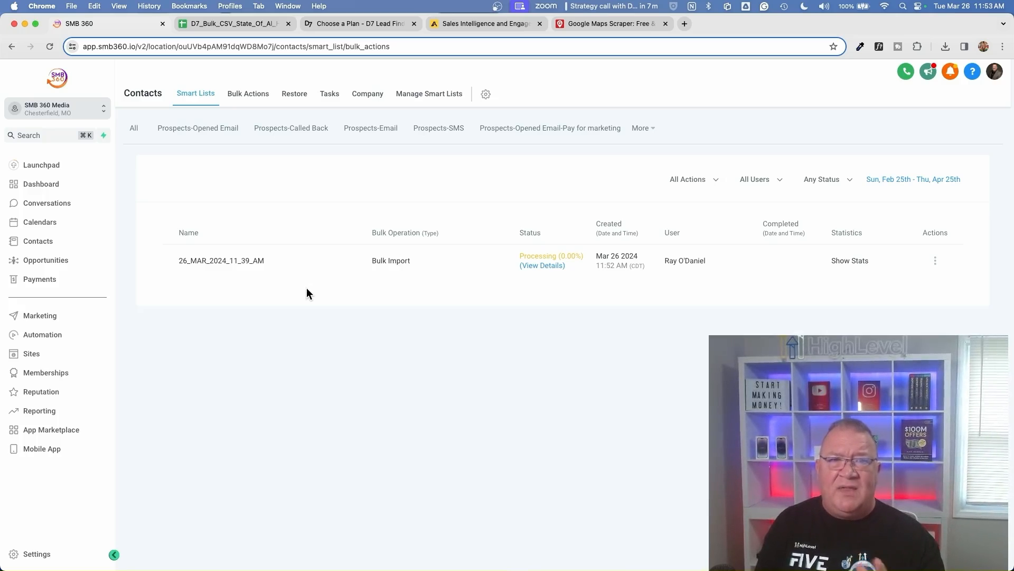
Step: Check the imported records in the contacts list, examine the bulk import's processing details, and reload the bulk actions page
left_click(67, 241)
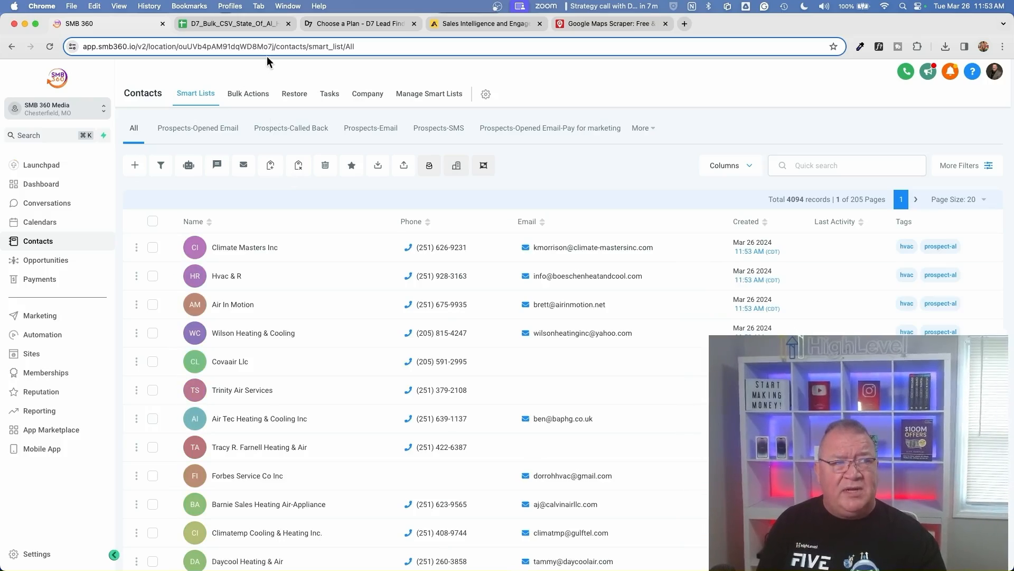
left_click(248, 93)
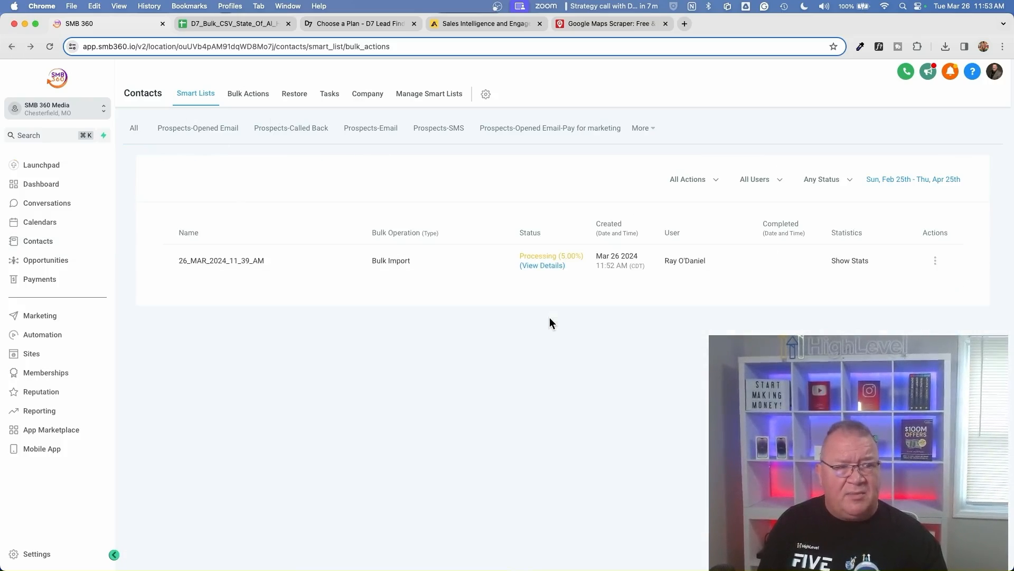
left_click(544, 269)
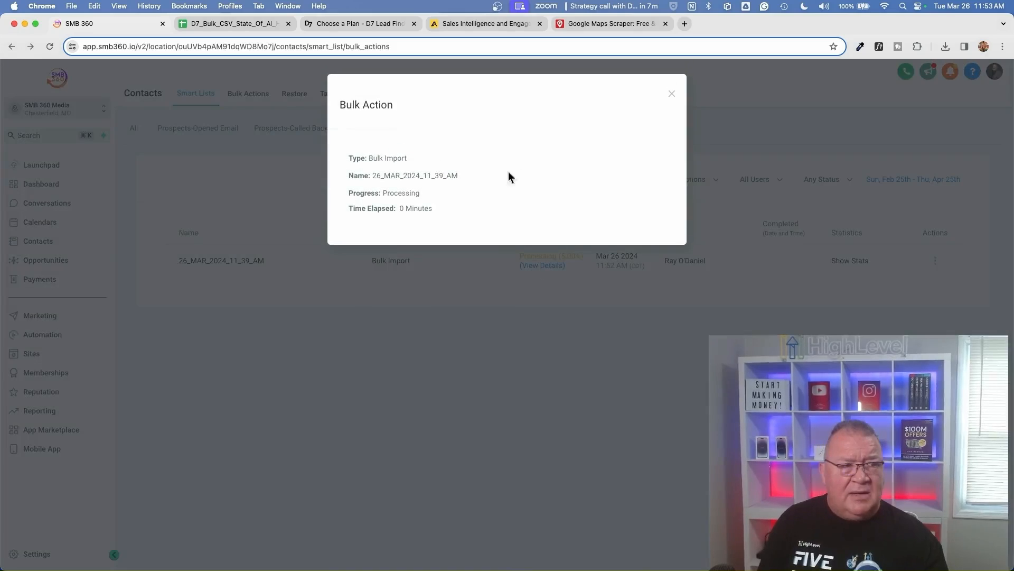
left_click(671, 97)
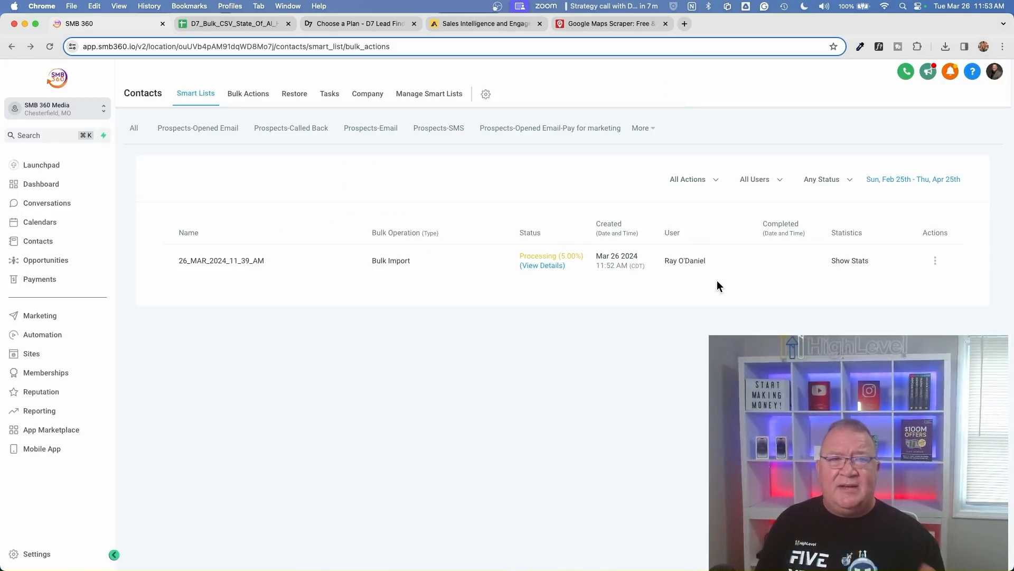
left_click(50, 46)
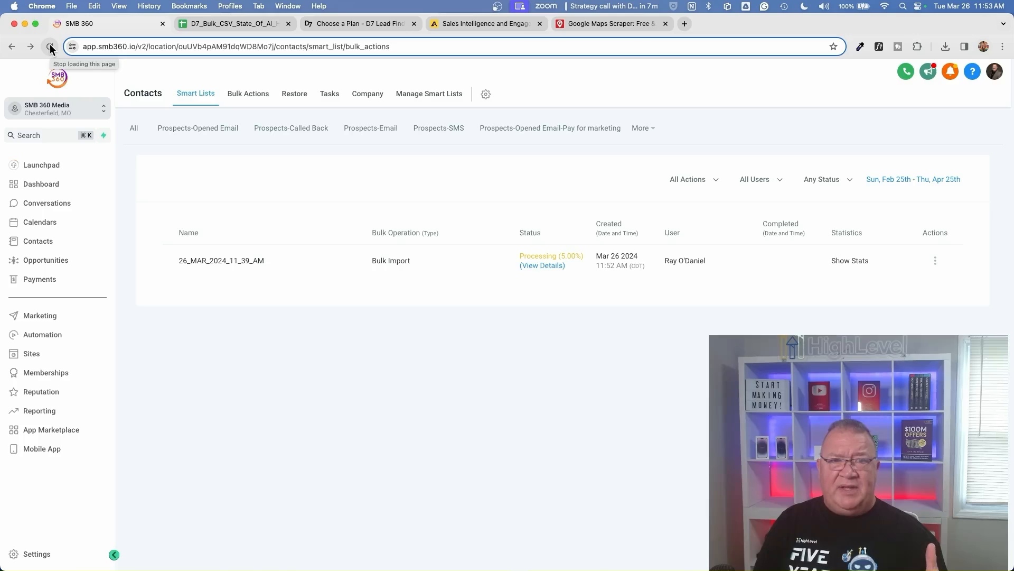
Step: Filter the contacts list to records whose Facebook Pixel custom field contains Y
left_click(52, 243)
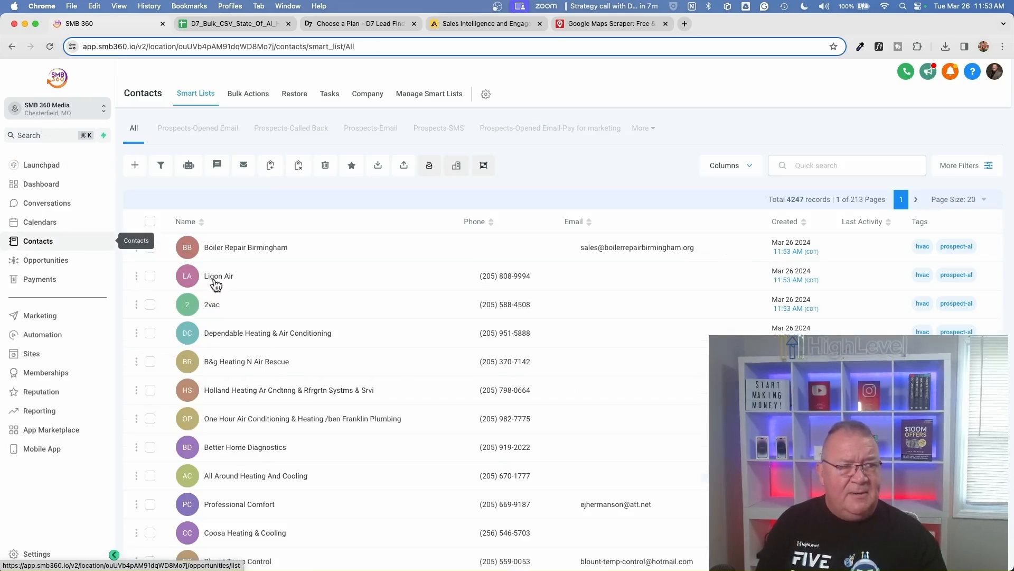
left_click(965, 165)
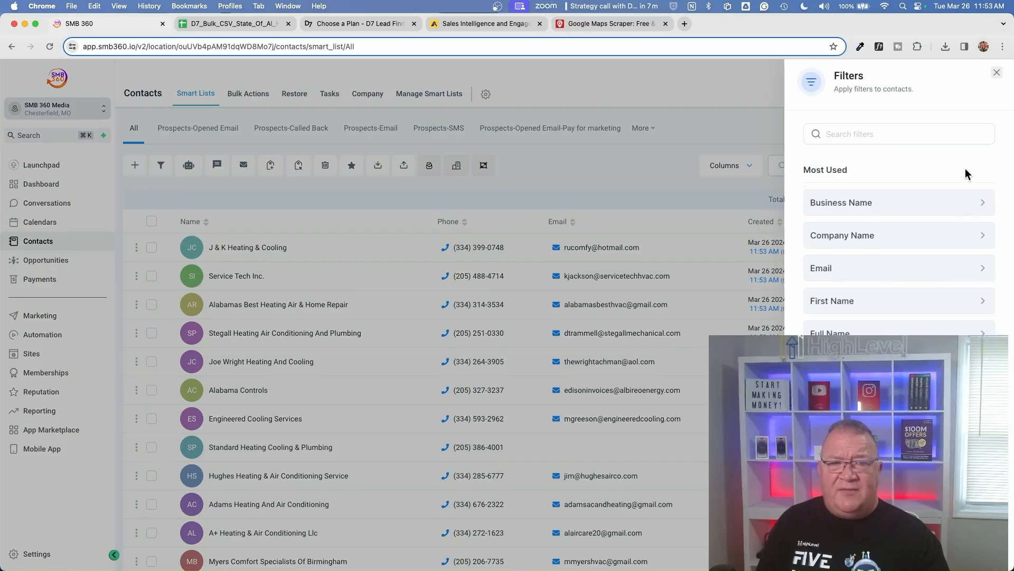
scroll(943, 327, "down", 10)
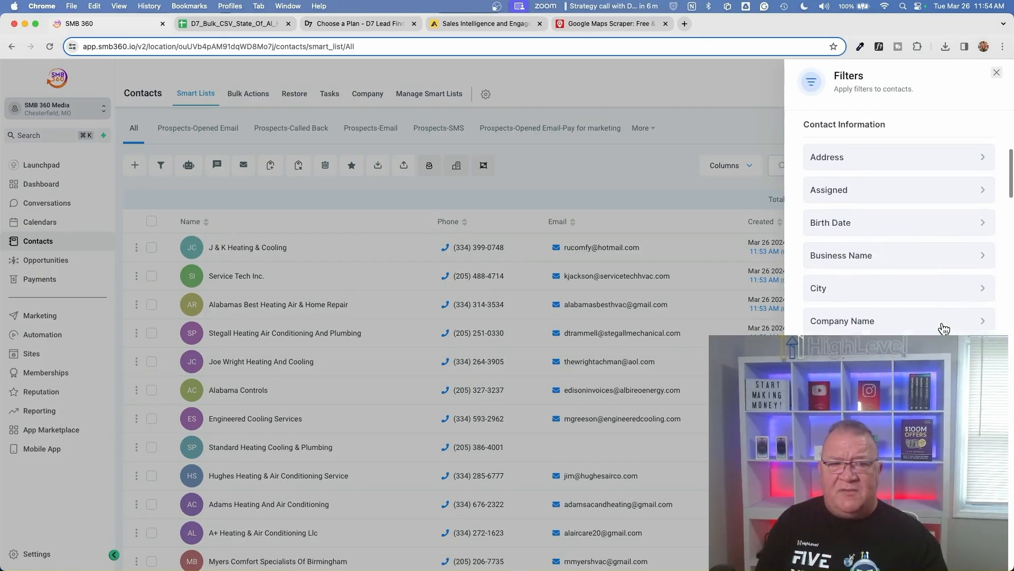
scroll(944, 328, "down", 15)
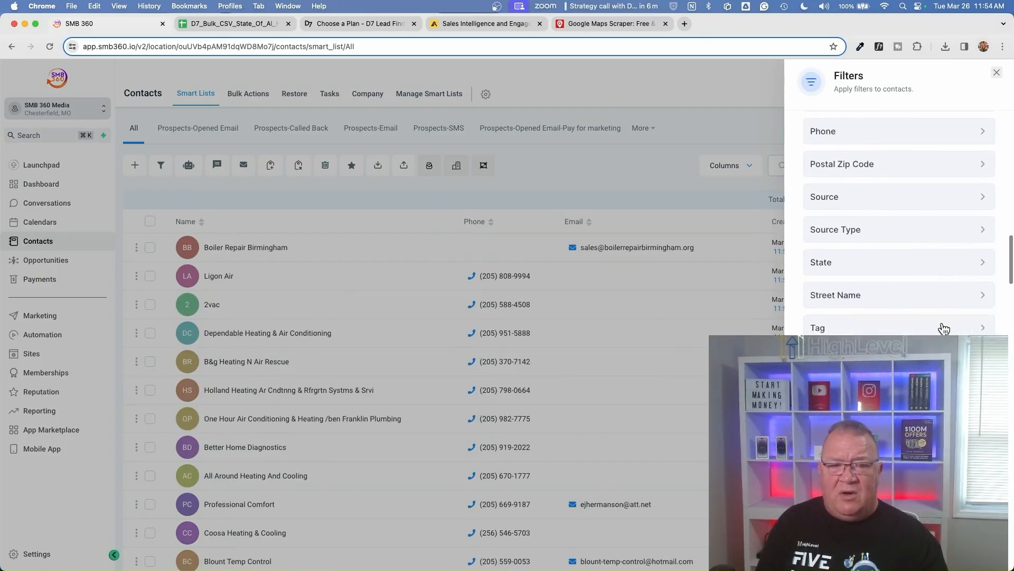
scroll(943, 327, "down", 20)
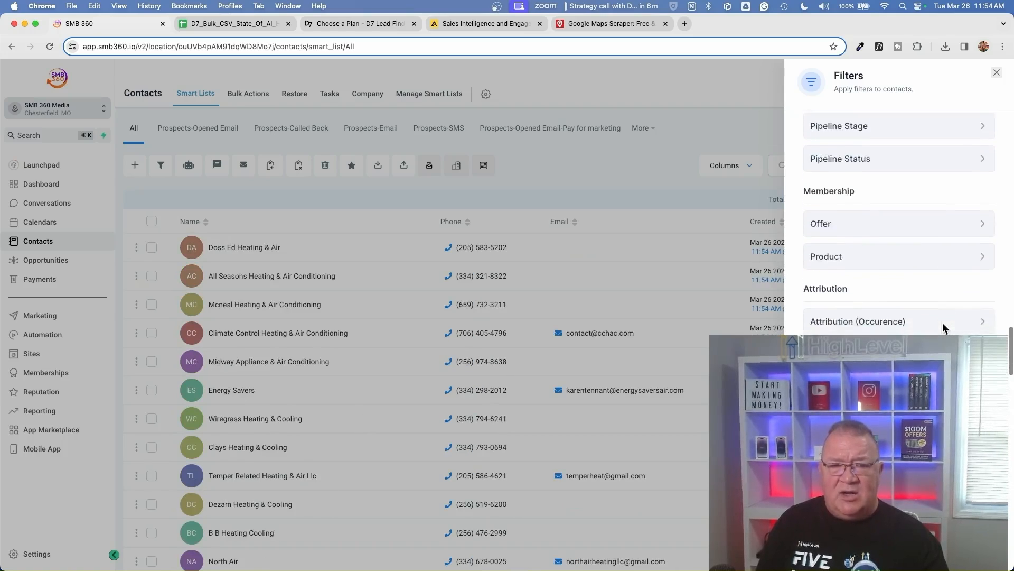
scroll(943, 328, "down", 15)
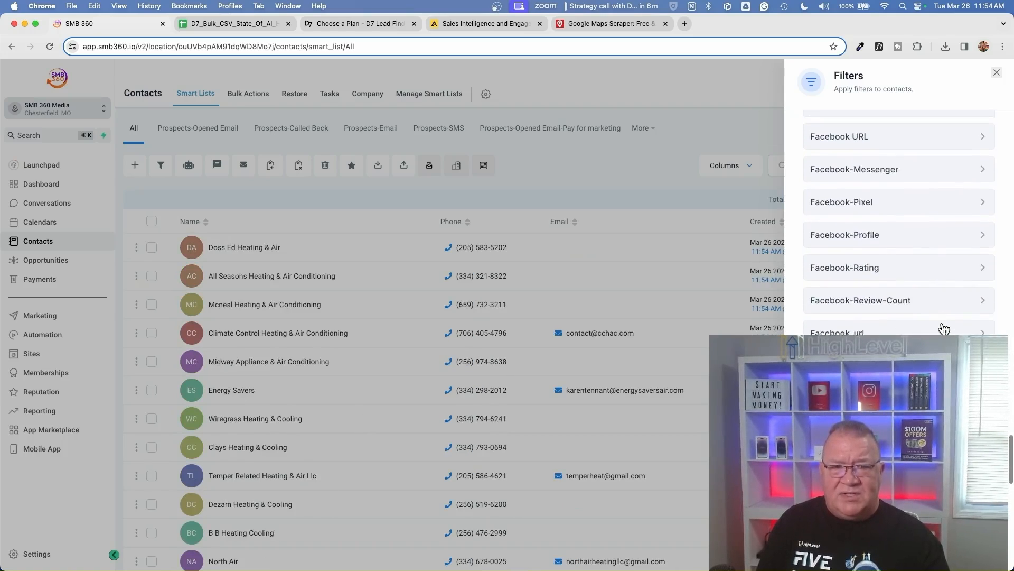
scroll(943, 328, "up", 5)
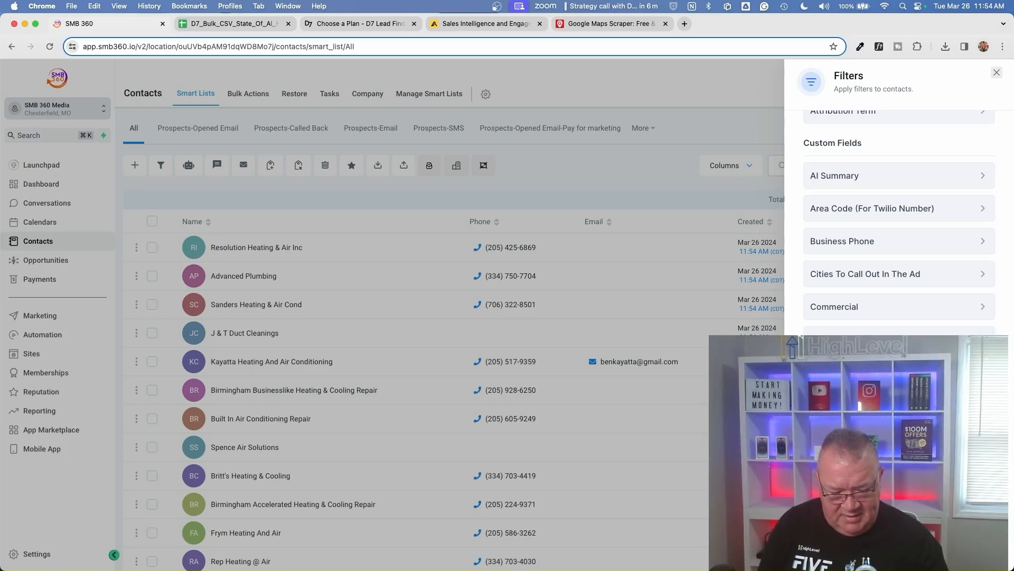
scroll(867, 254, "down", 1)
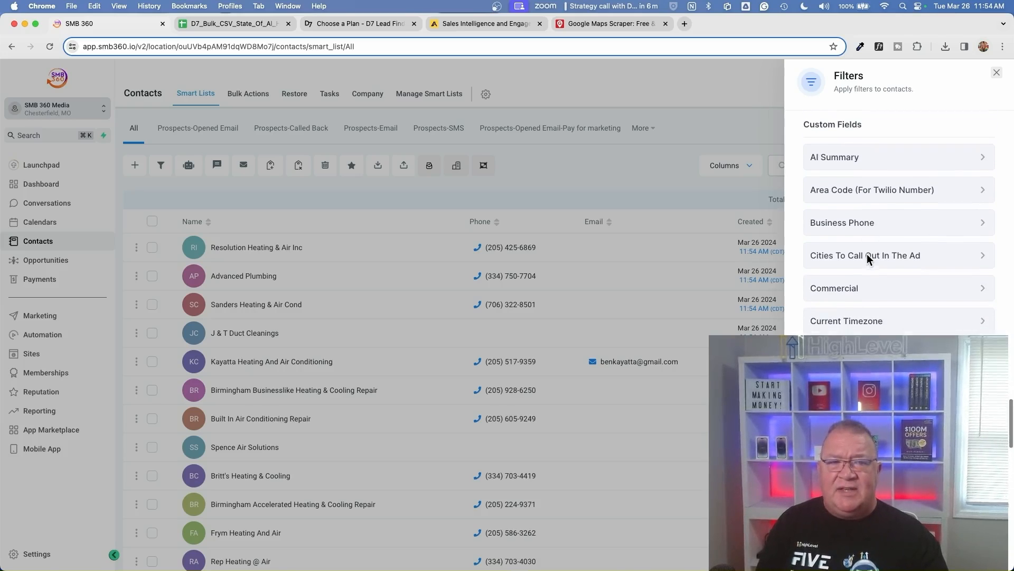
scroll(849, 232, "down", 6)
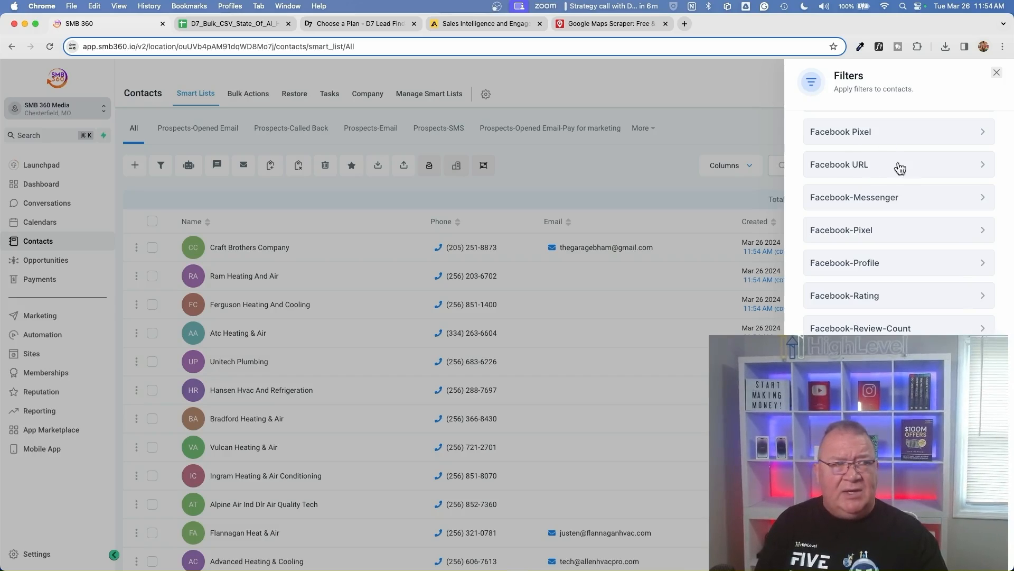
left_click(848, 136)
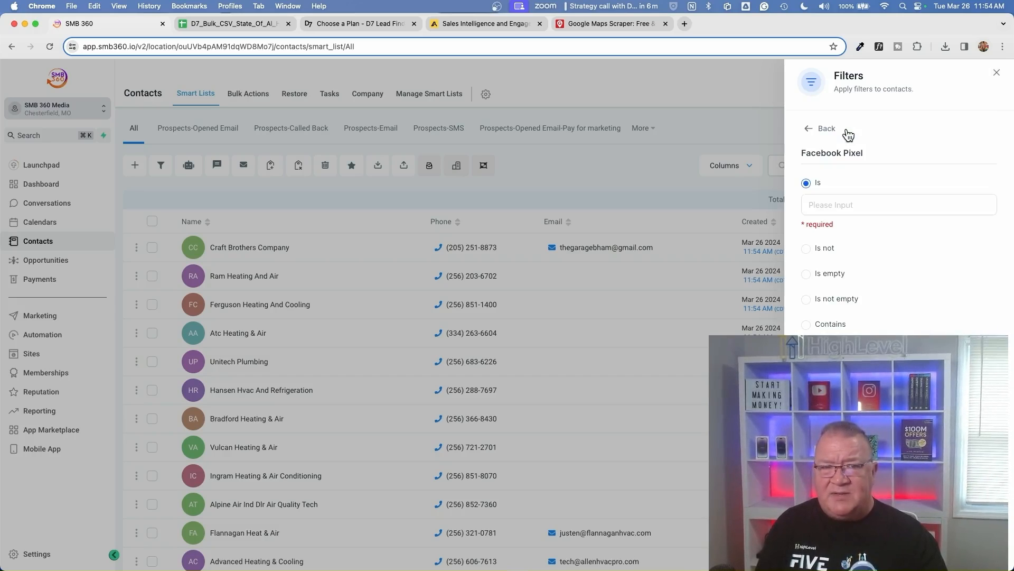
left_click(807, 299)
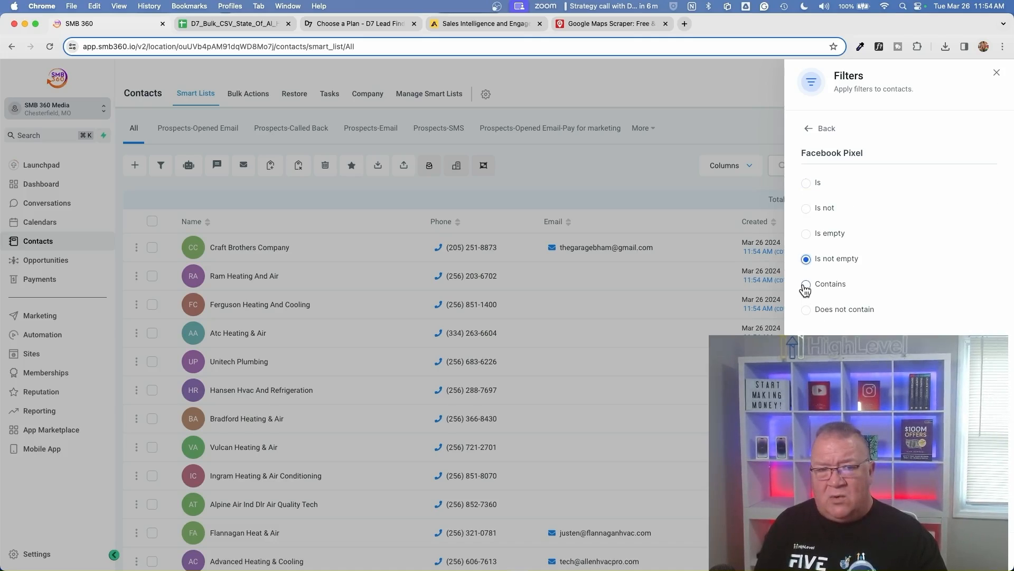
left_click(806, 285)
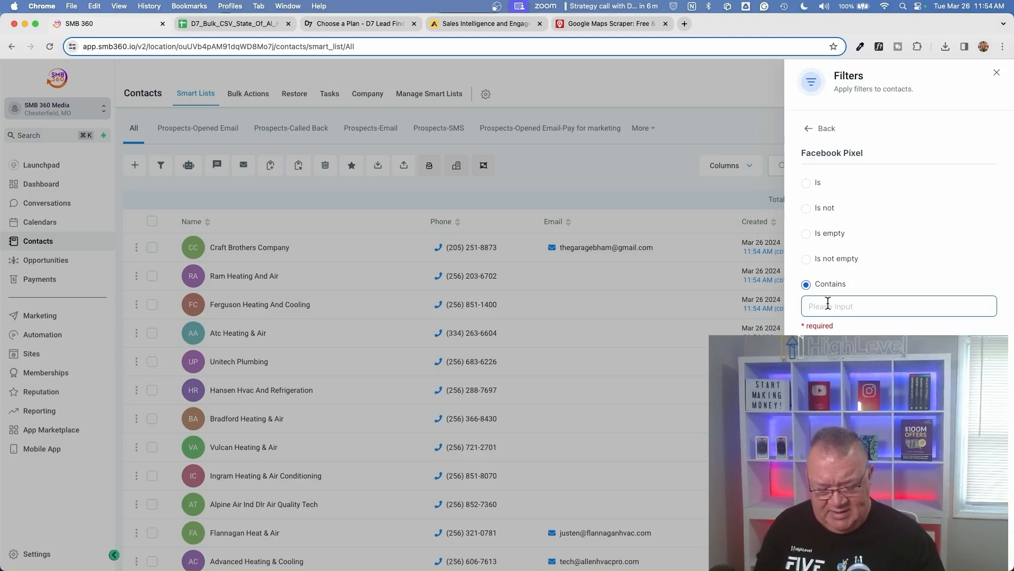
left_click(828, 305)
type("Y")
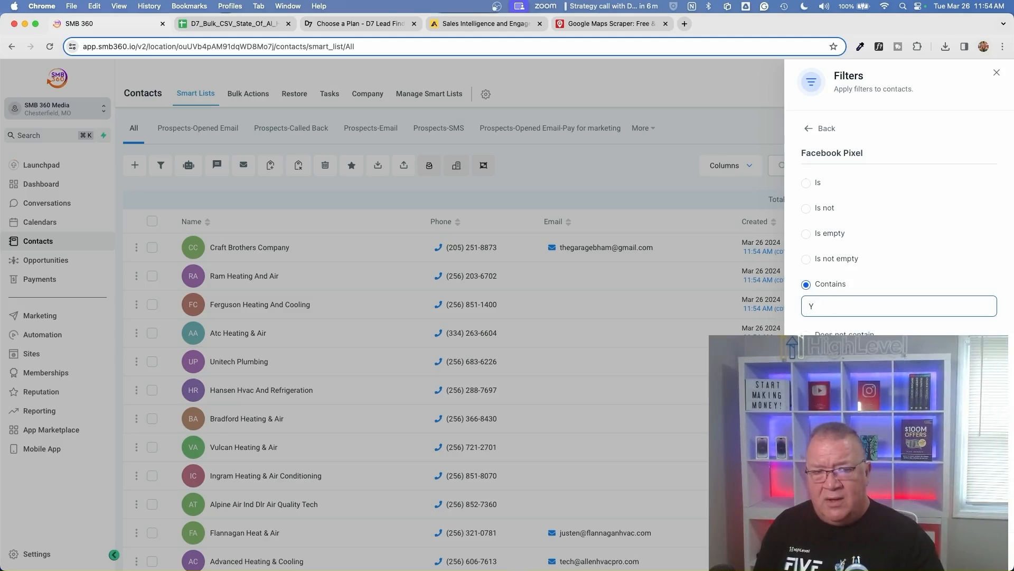
key("Return")
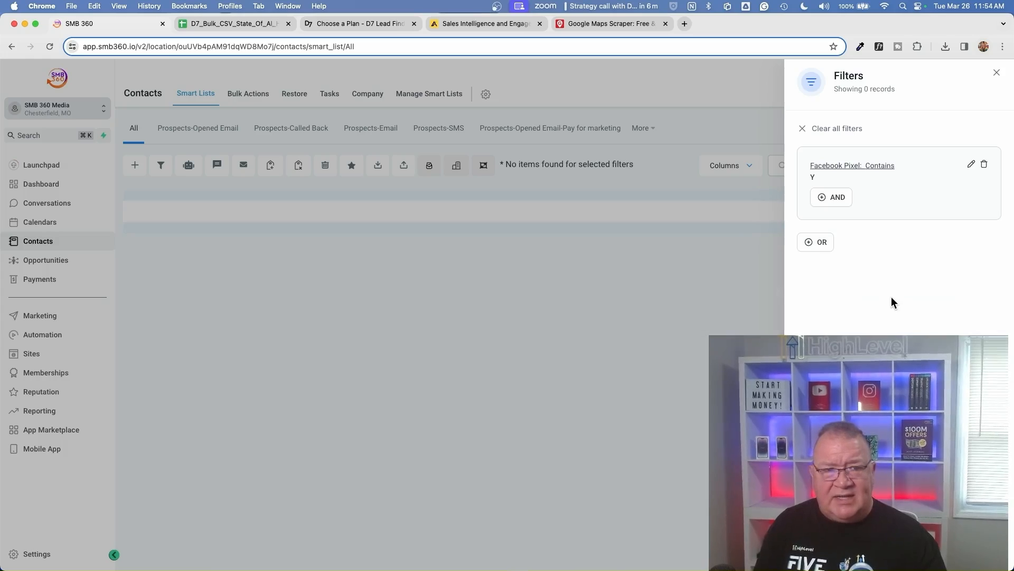
Step: Clear all filters from the contacts list and close the filter options
left_click(808, 129)
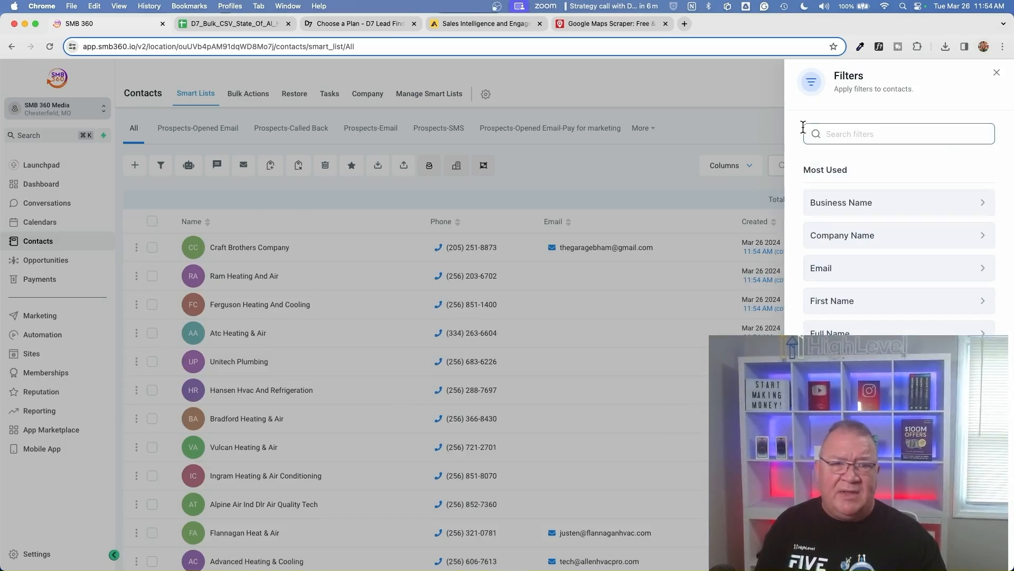
left_click(997, 74)
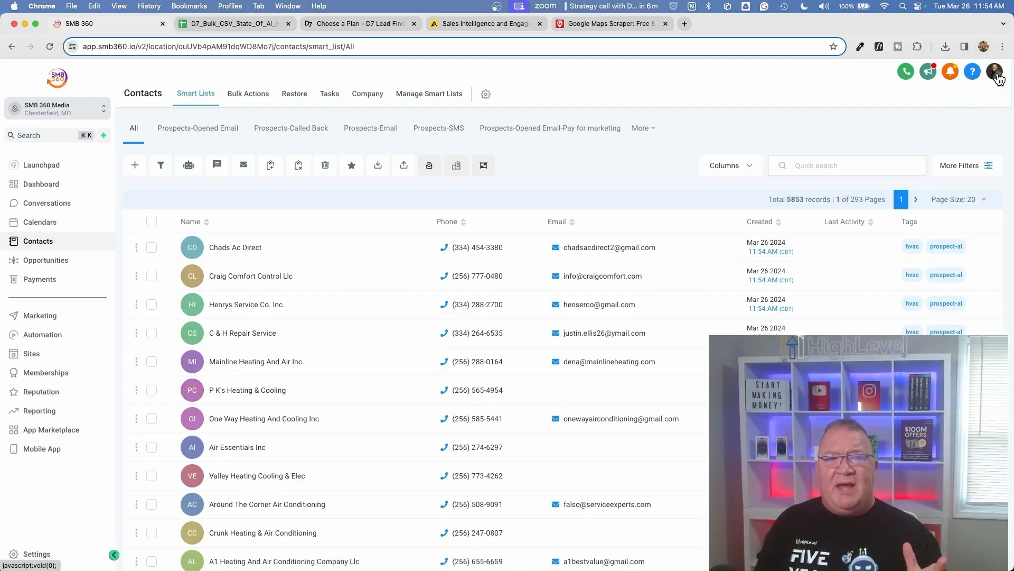